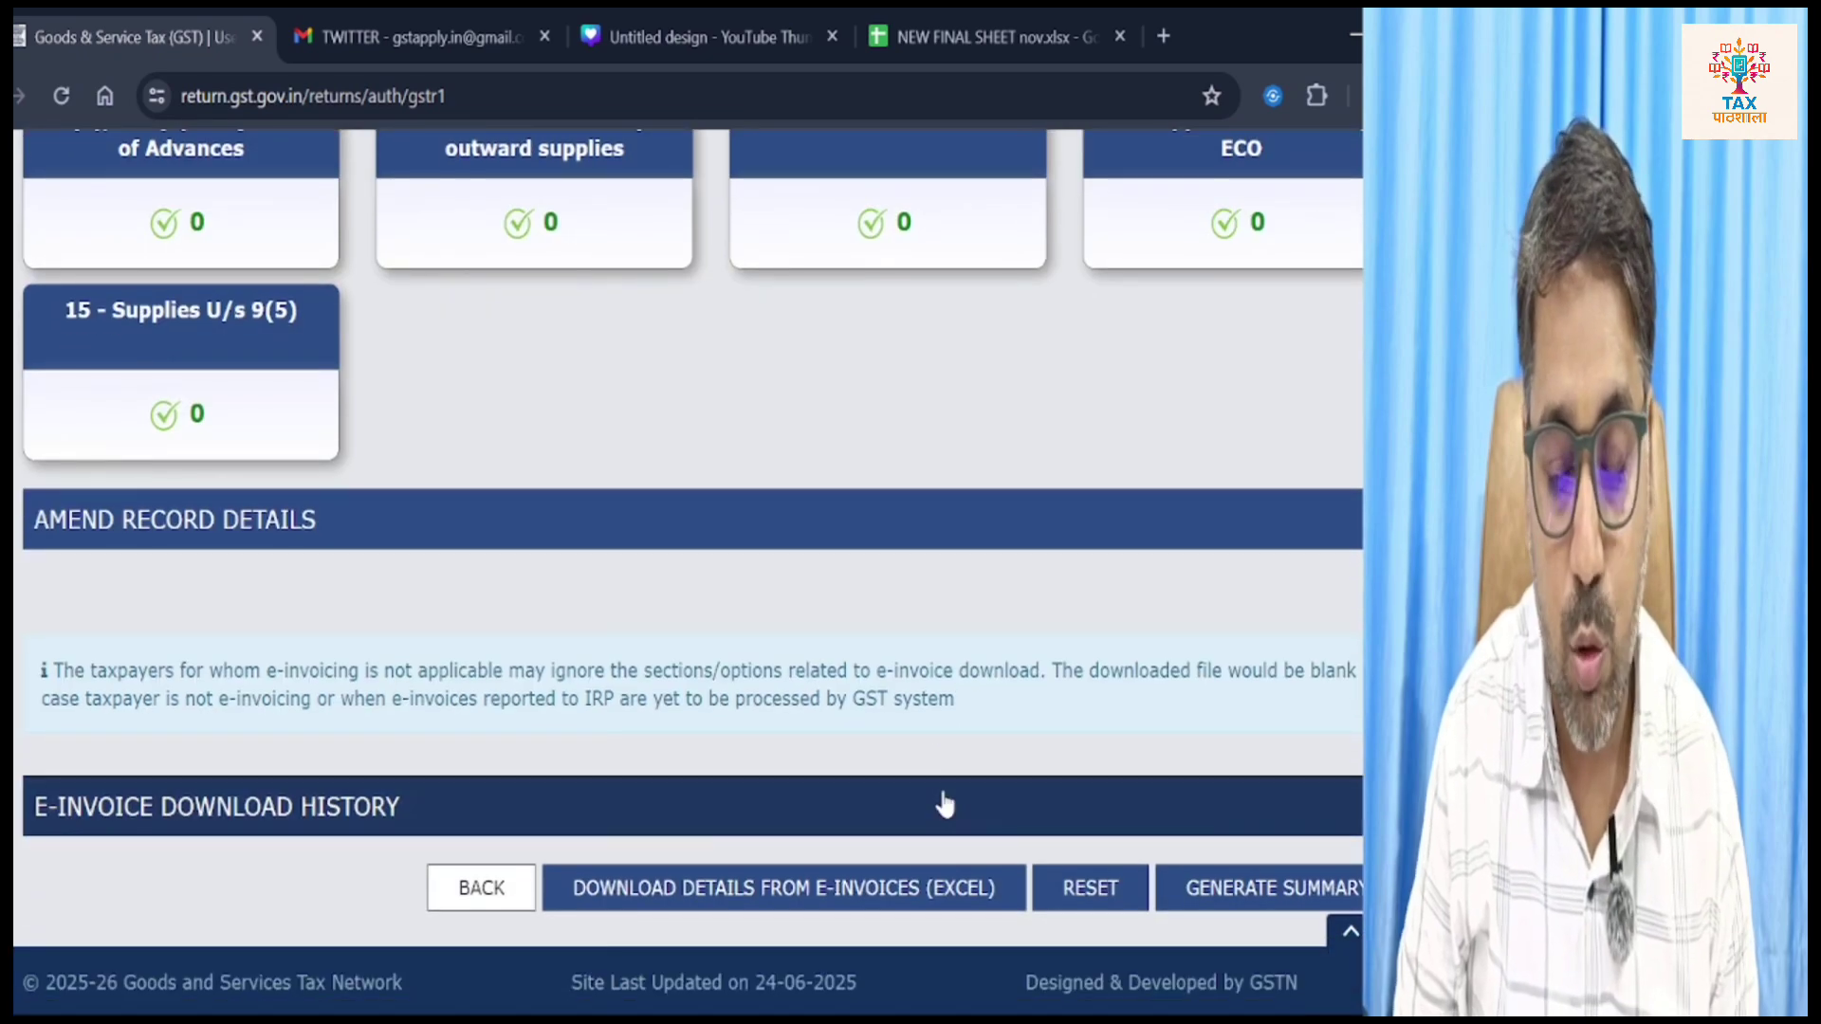
# Step: Generate the GSTR-1 summary and refresh the return page to check the request status
pyautogui.click(1200, 899)
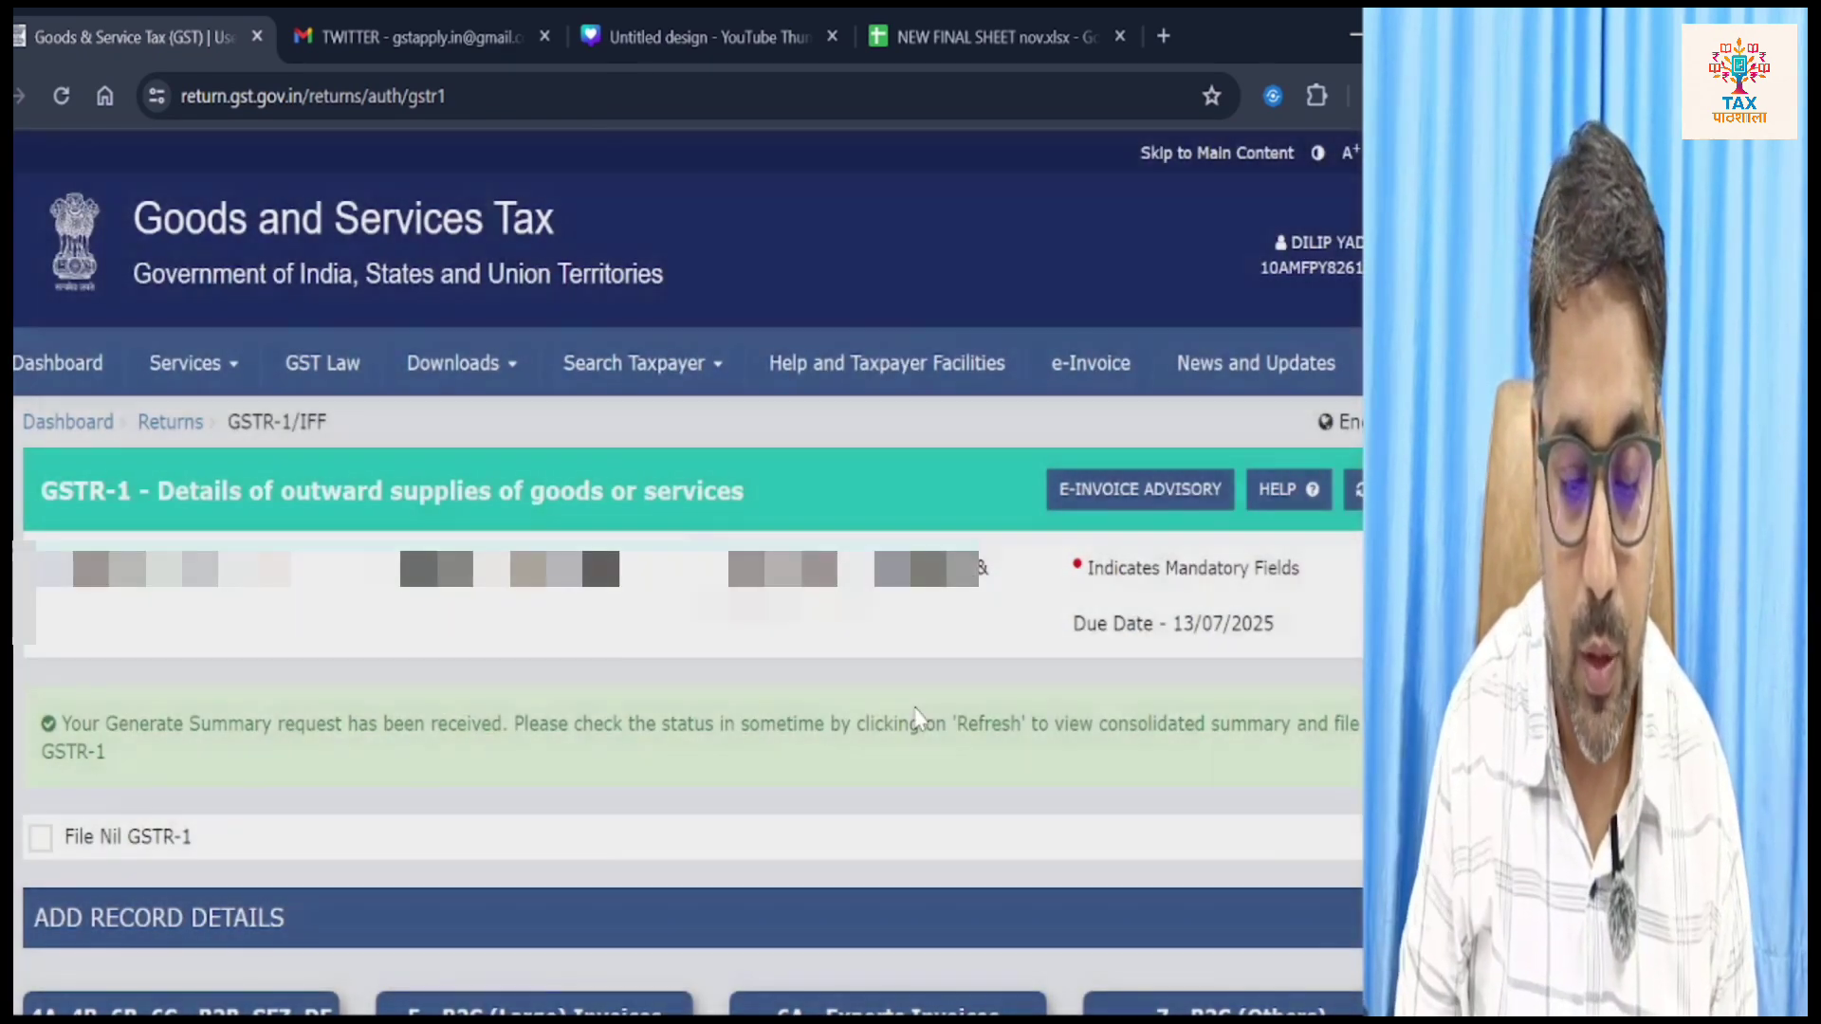
pyautogui.scroll(-4, 916, 719)
pyautogui.scroll(3, 1091, 588)
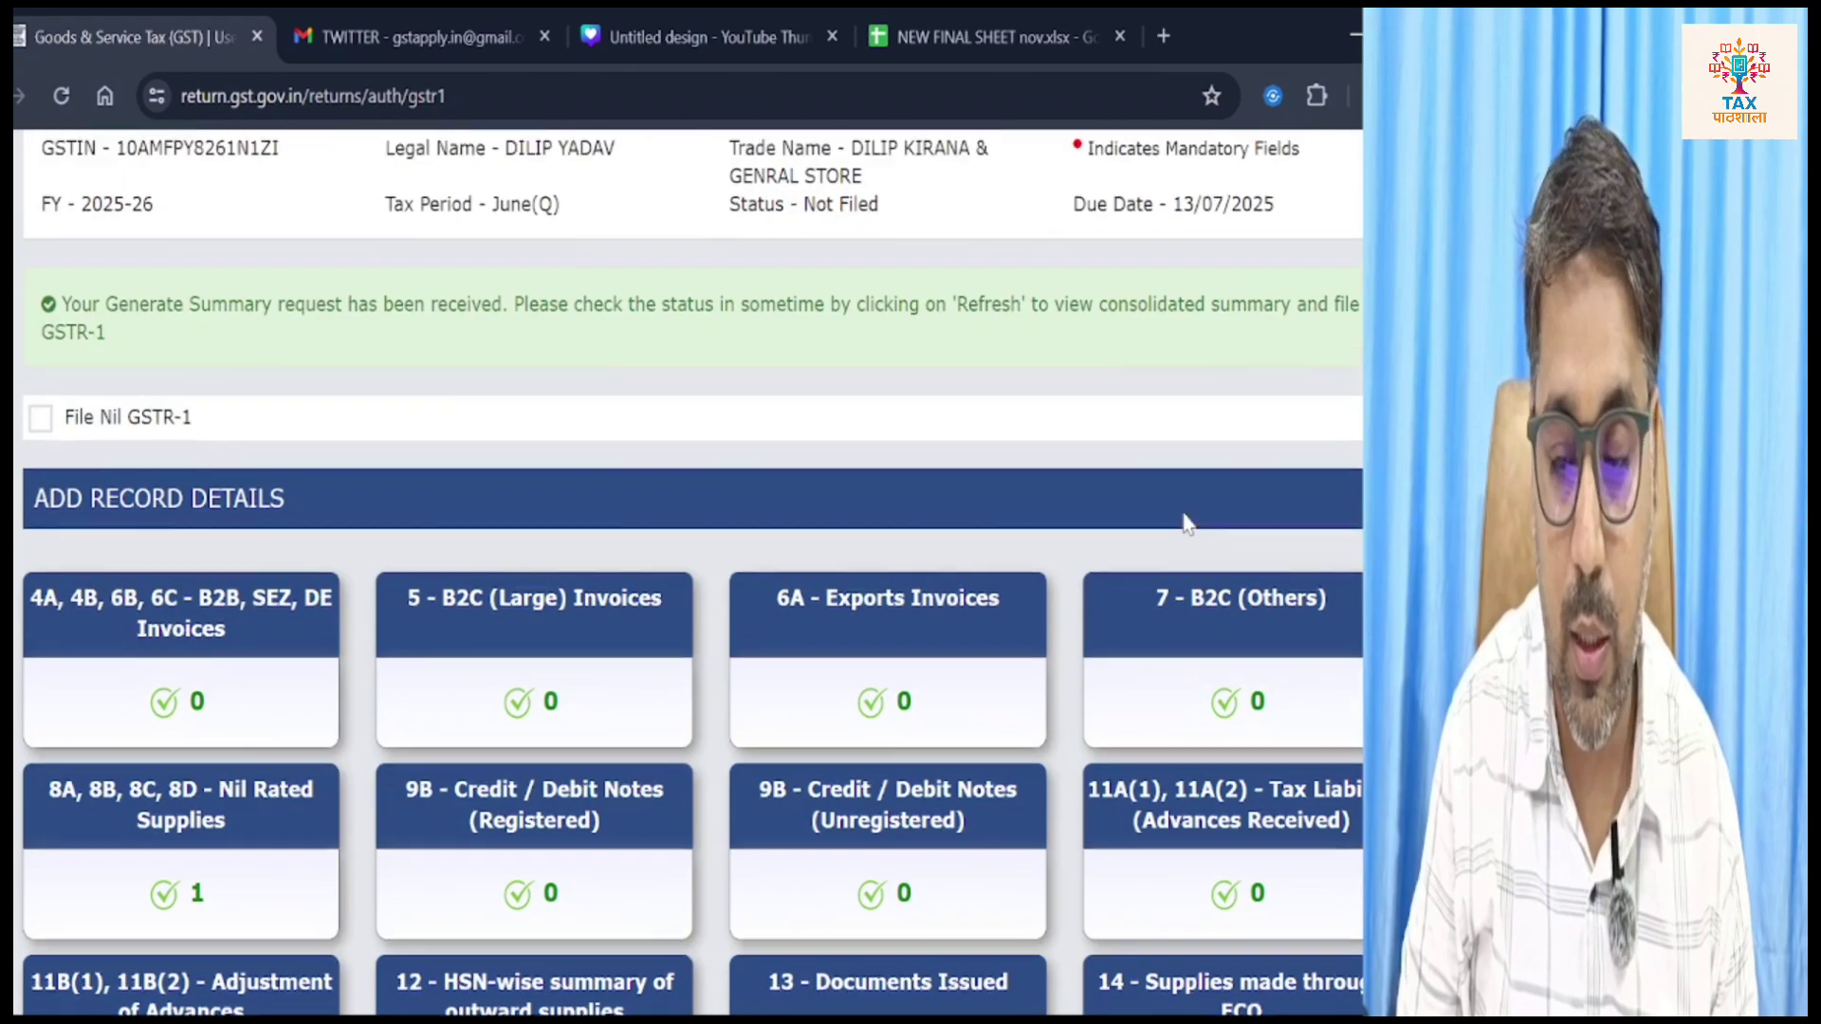
pyautogui.click(1360, 246)
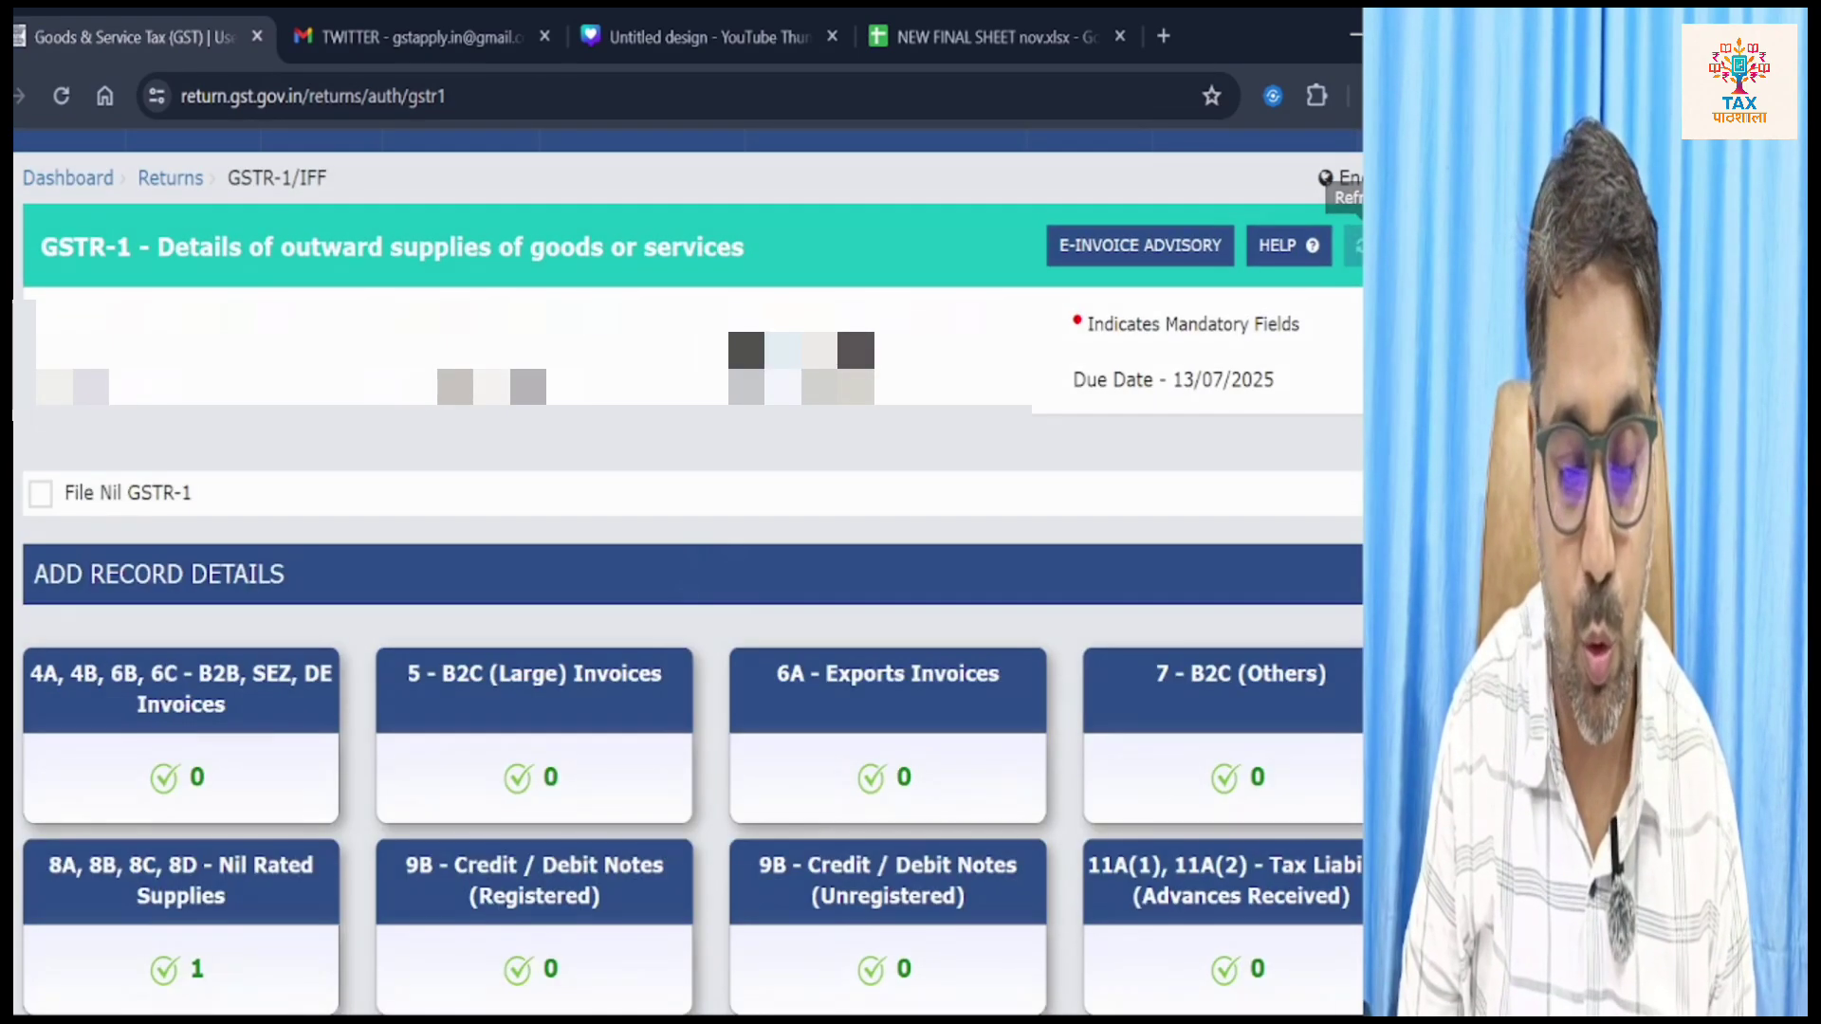
pyautogui.scroll(-3, 1158, 498)
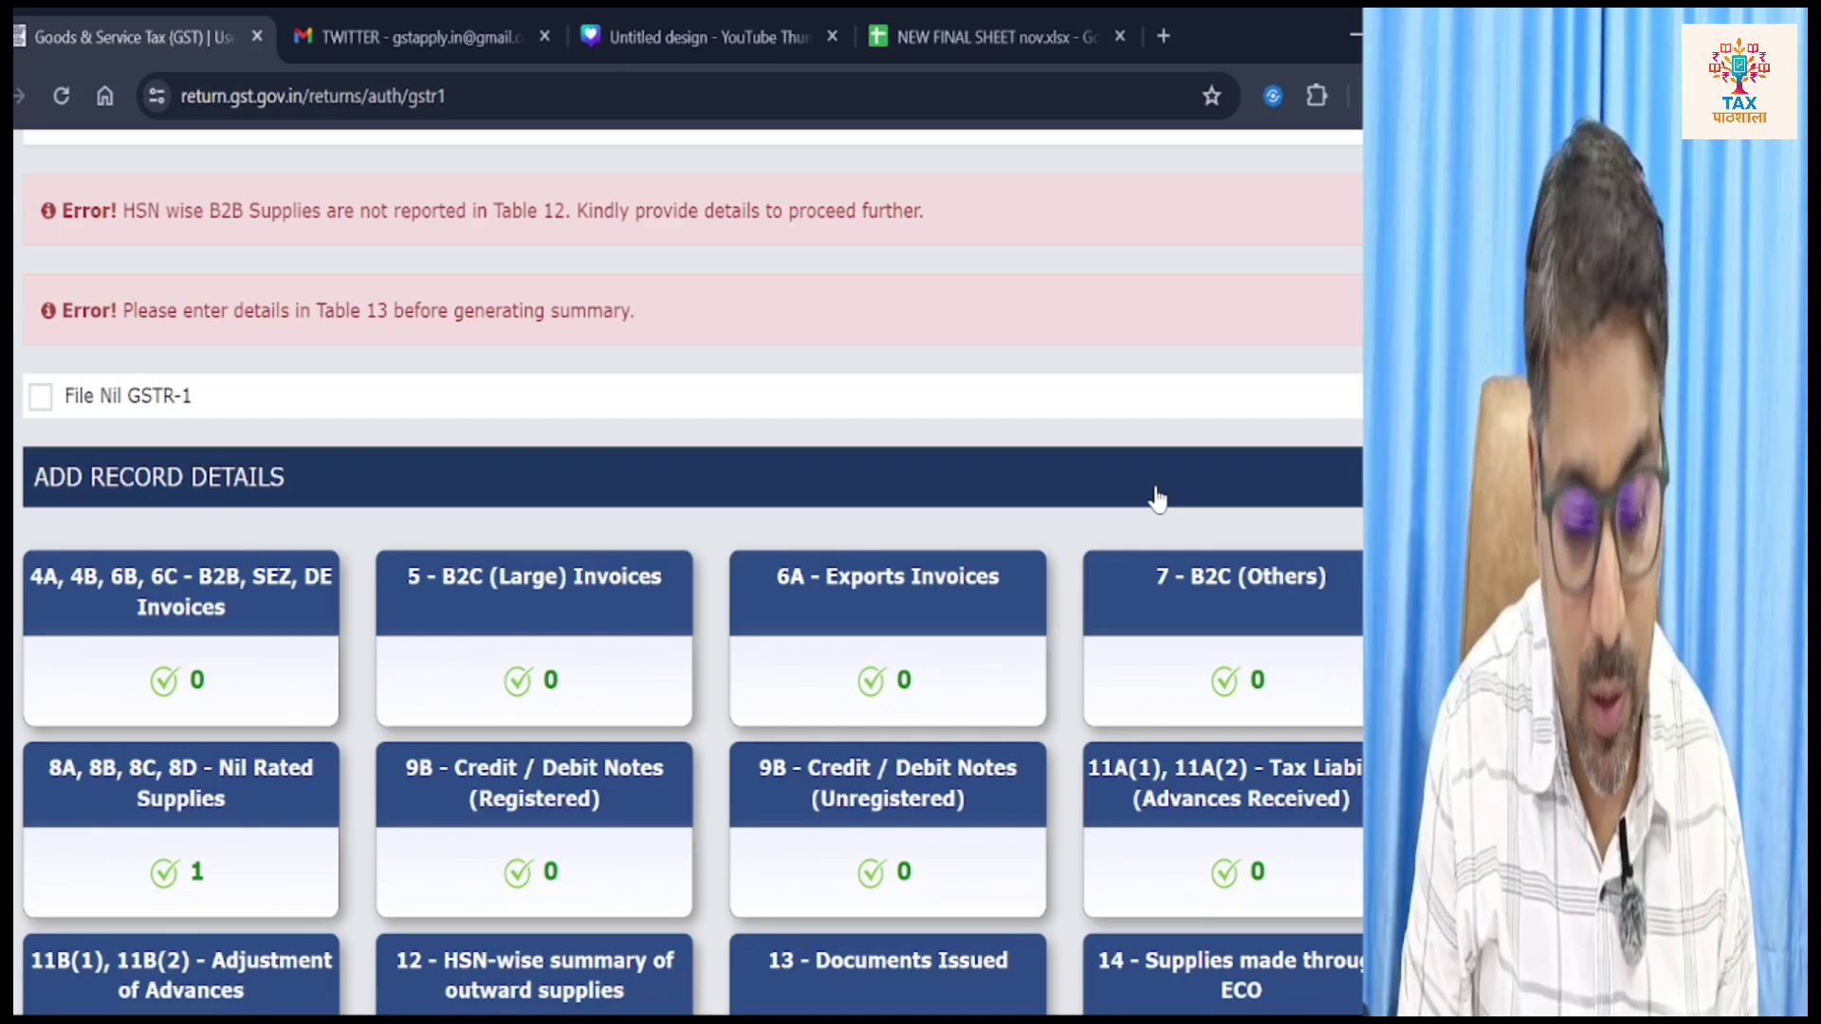
# Step: Open the B2B Supplies entry form in Table 12, HSN-wise summary of outward supplies
pyautogui.scroll(-3, 1158, 494)
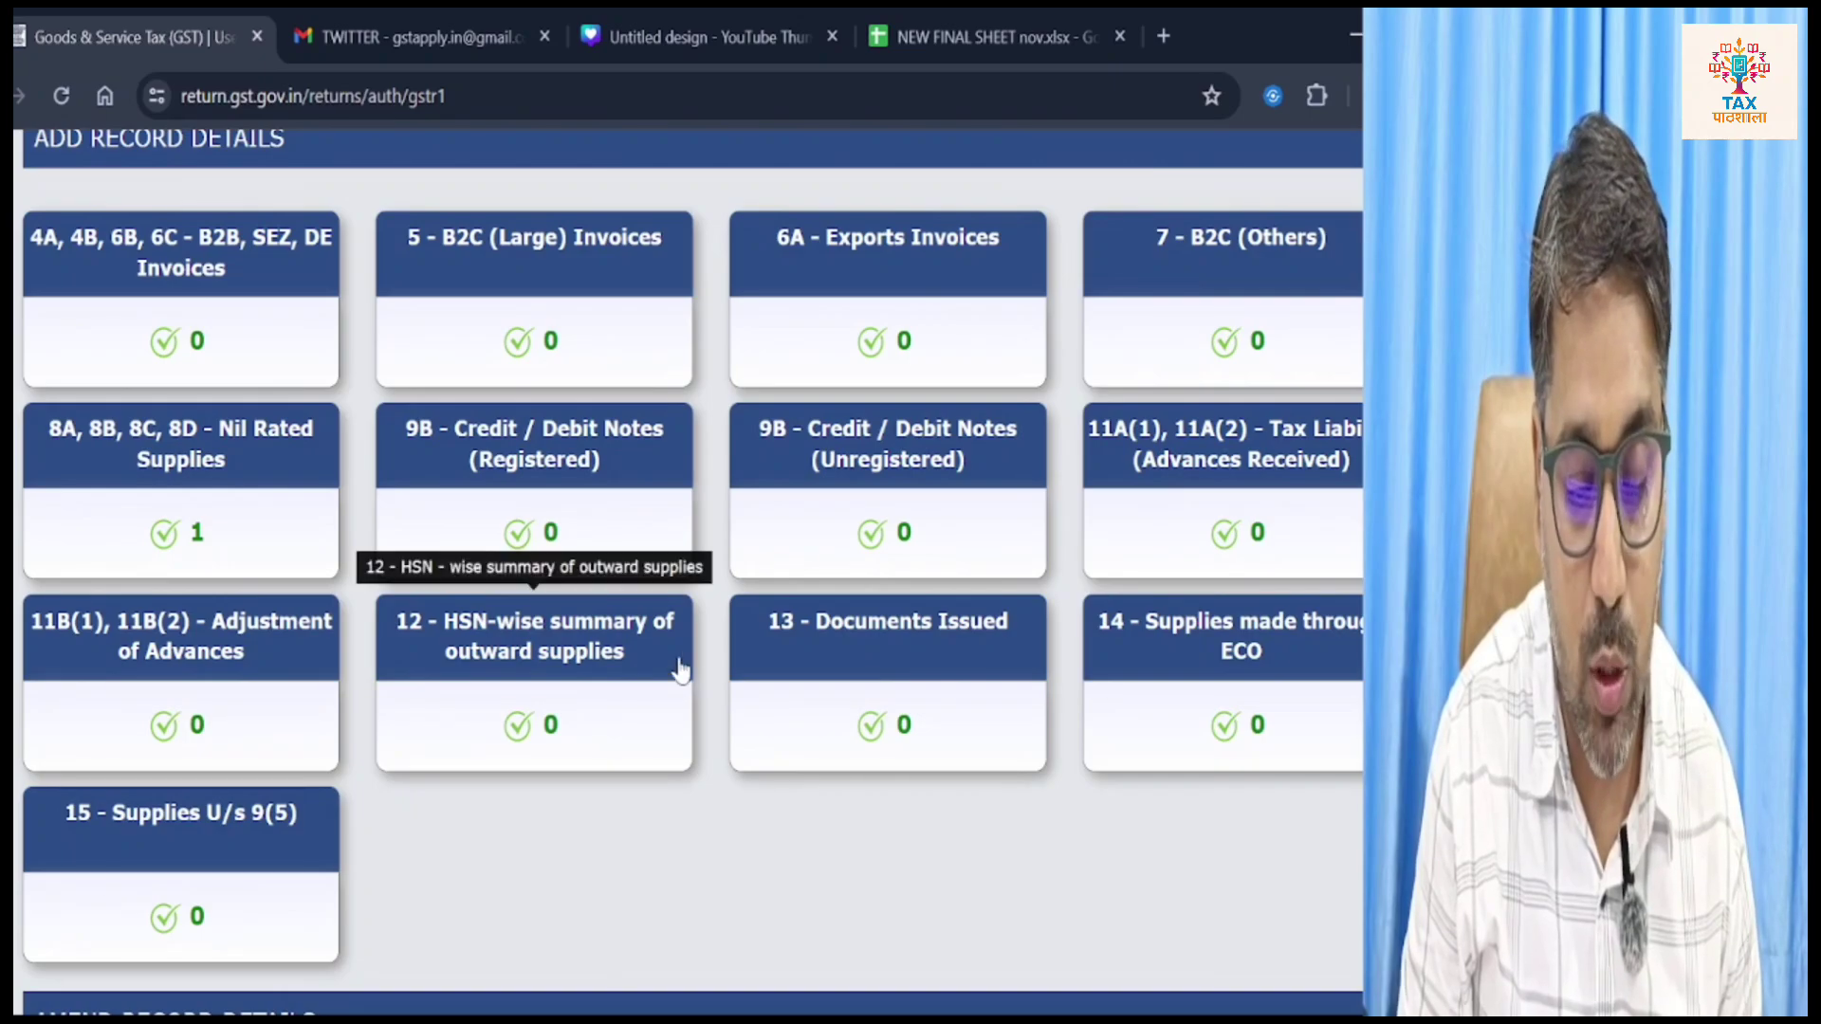
pyautogui.click(628, 672)
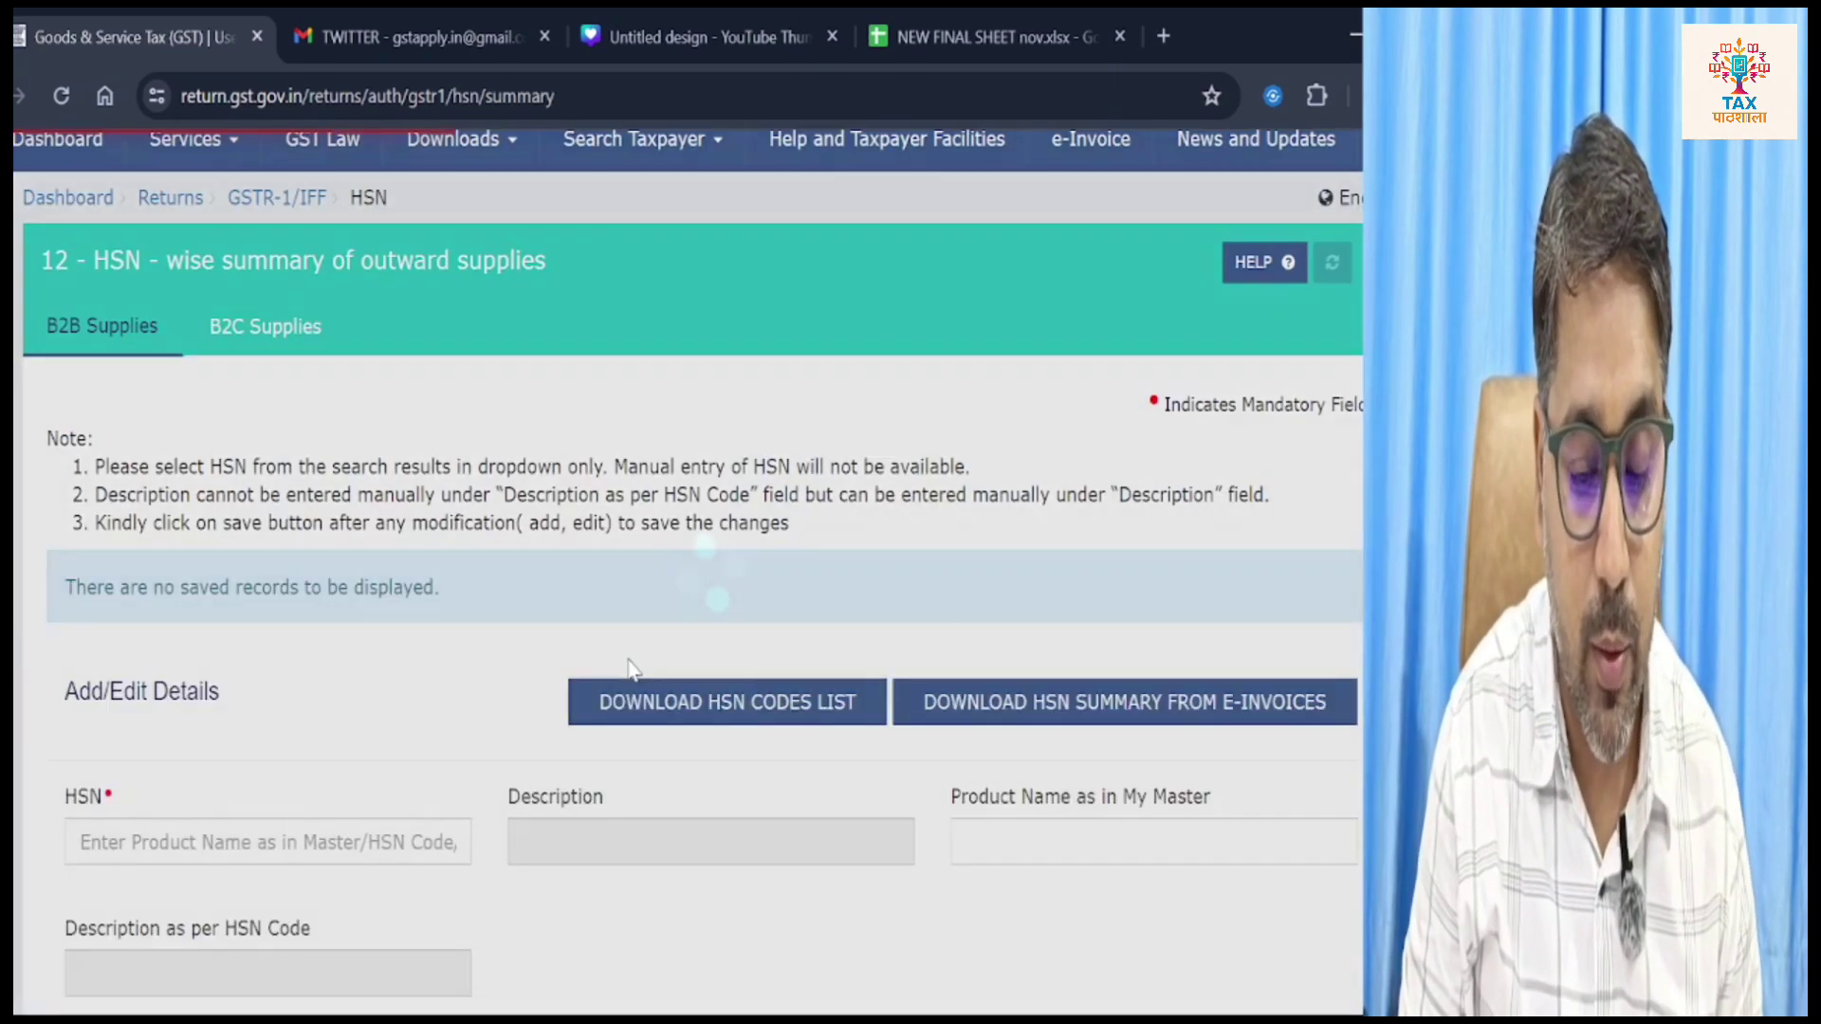
pyautogui.scroll(-6, 630, 669)
pyautogui.scroll(-1, 628, 657)
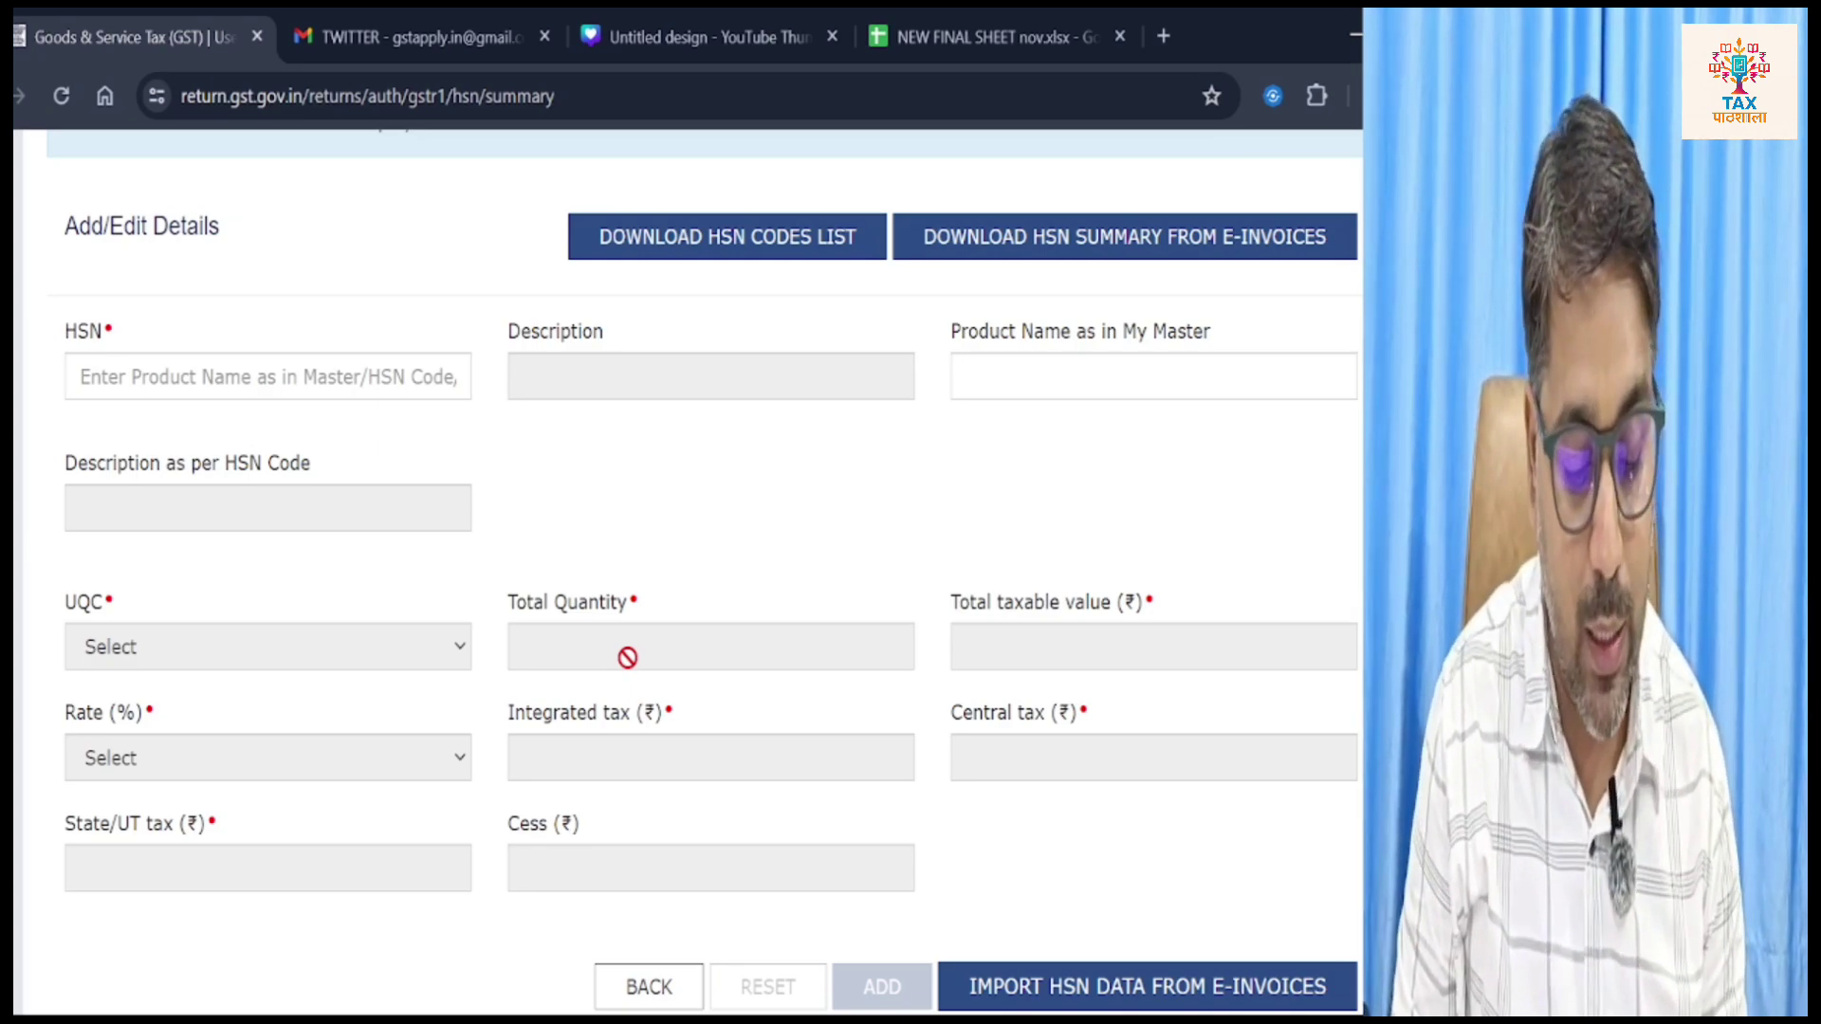
# Step: Switch to the image viewer, read the GST Tech post about Table 12, and return to the GST portal
pyautogui.hotkey('alt', 'Tab')
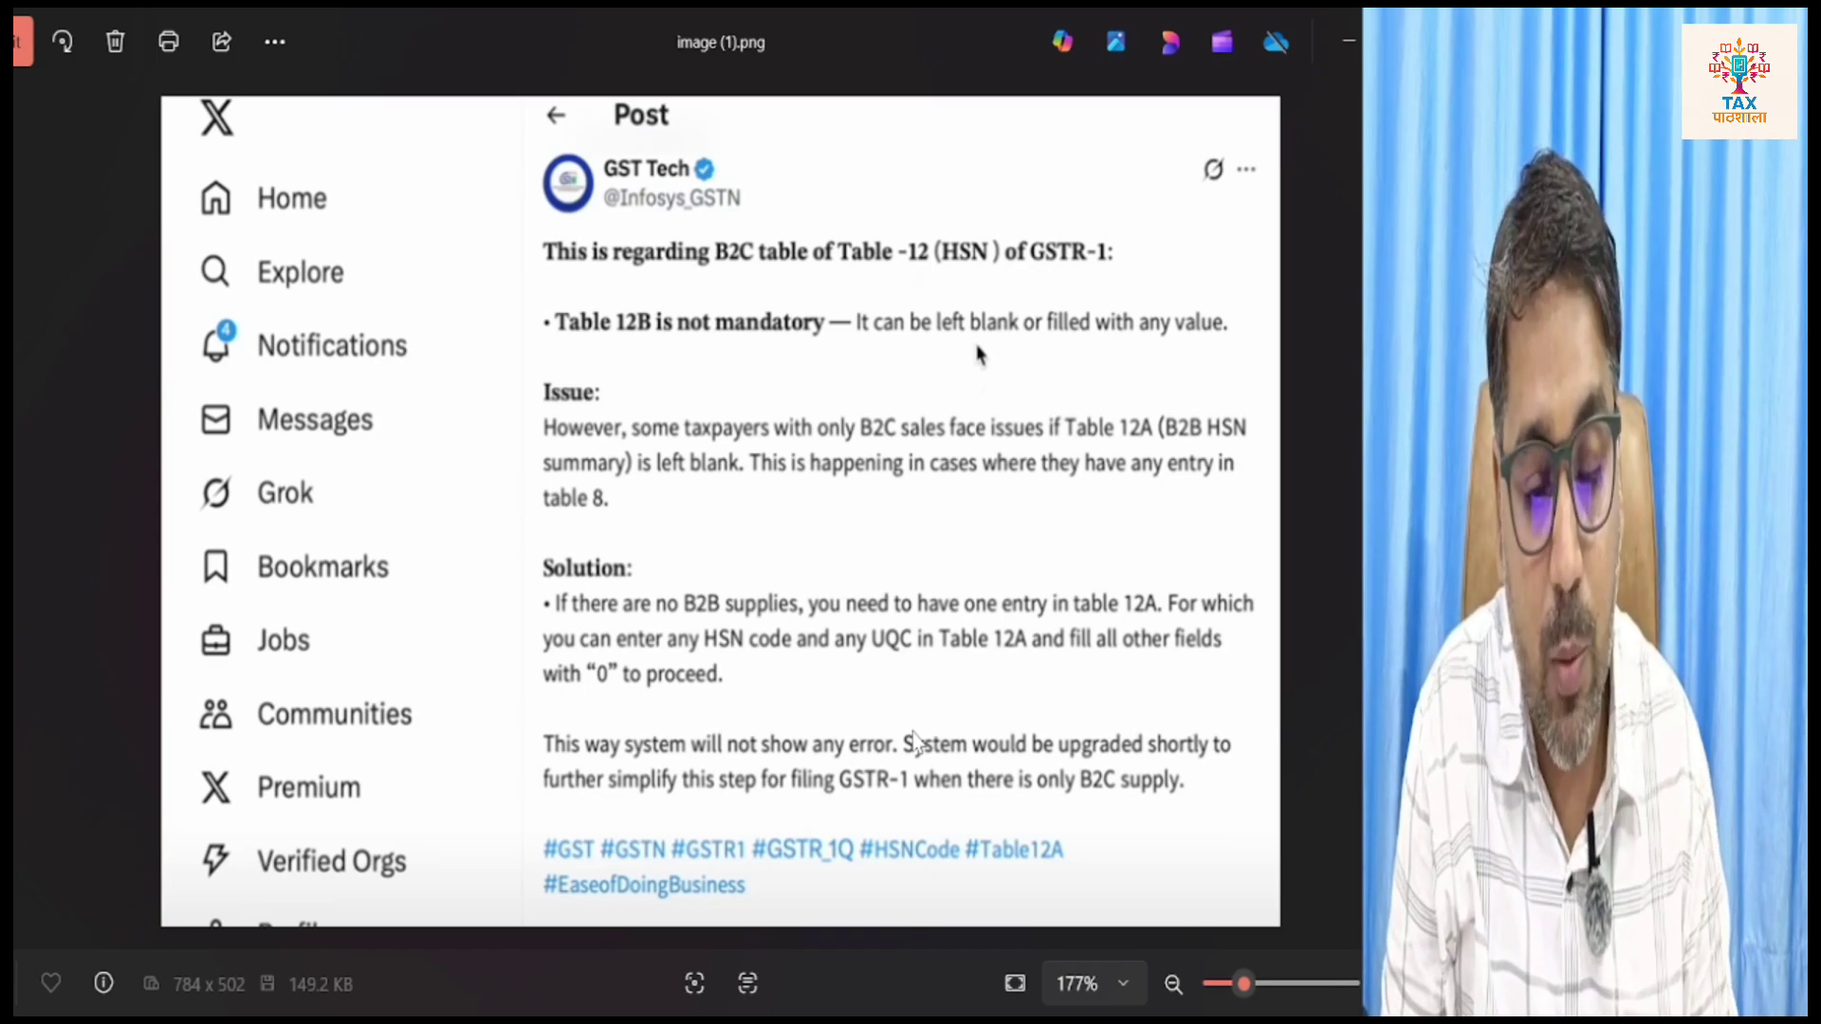
pyautogui.hotkey('alt', 'Tab')
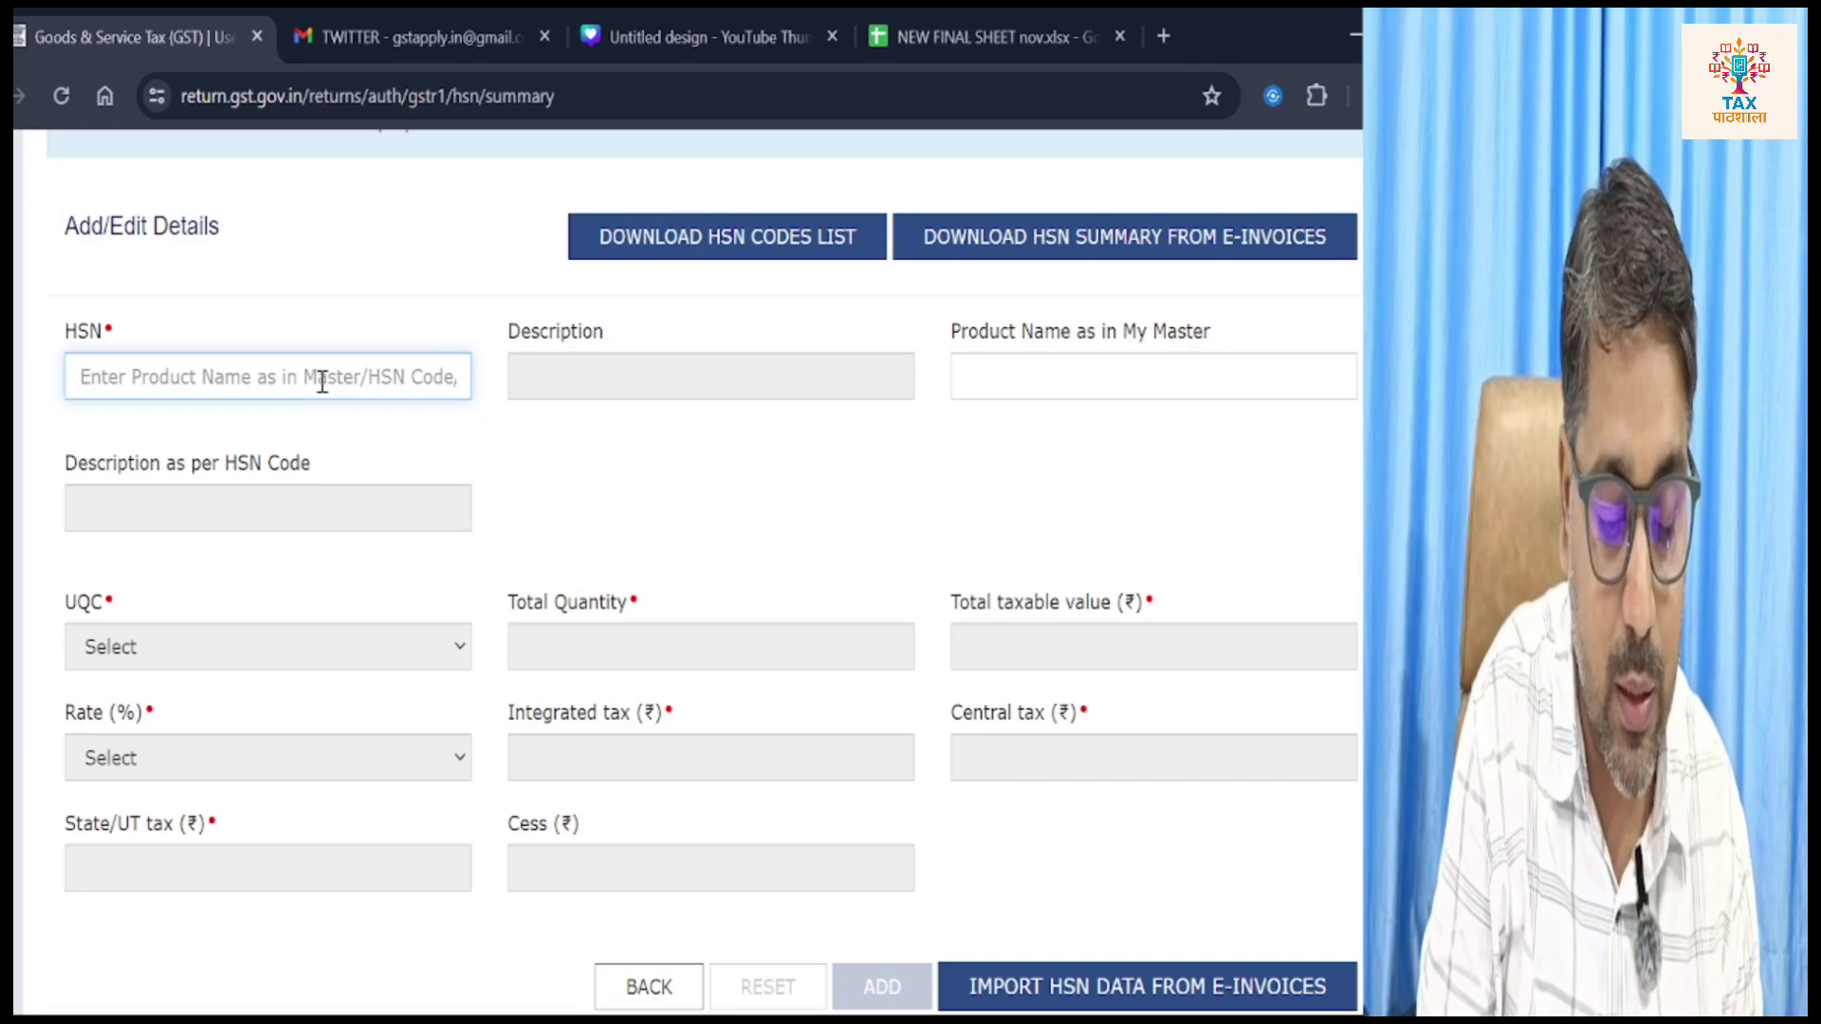
# Step: Search for HSN 73, select 7301 for the B2B entry, and set its UQC to BAG-BAGS
pyautogui.write('73')
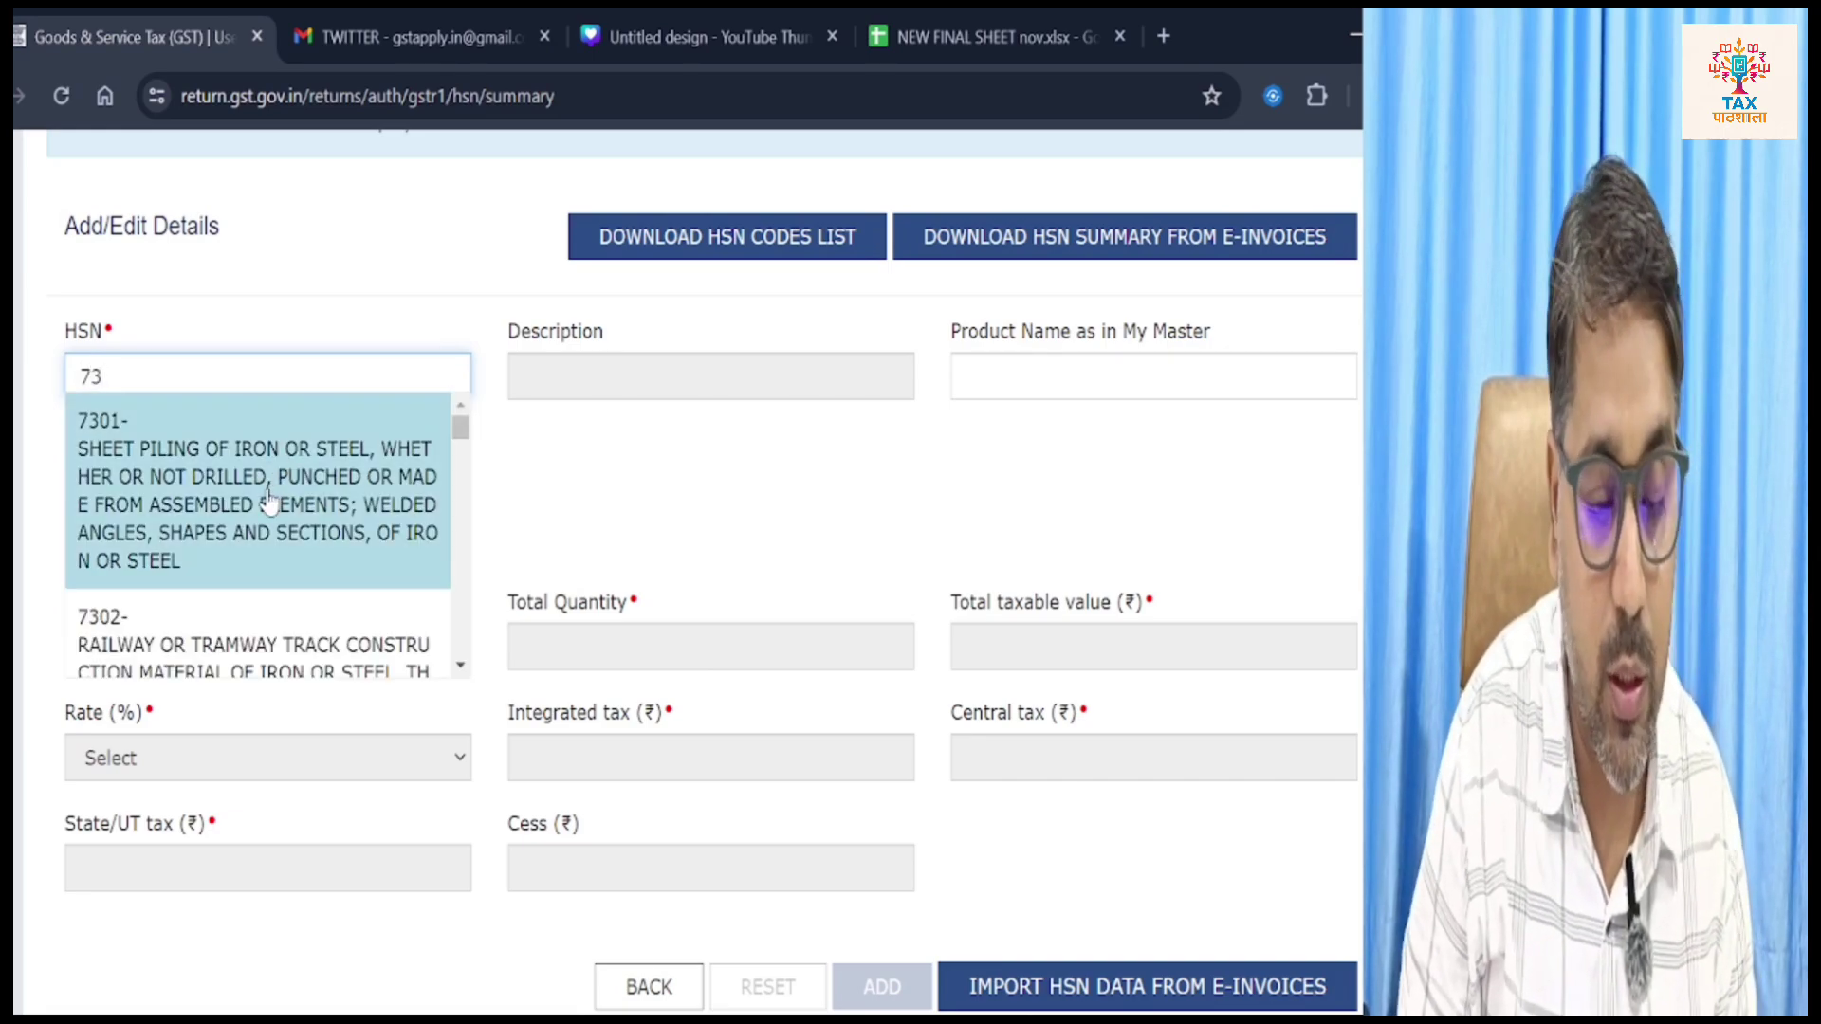
pyautogui.click(268, 494)
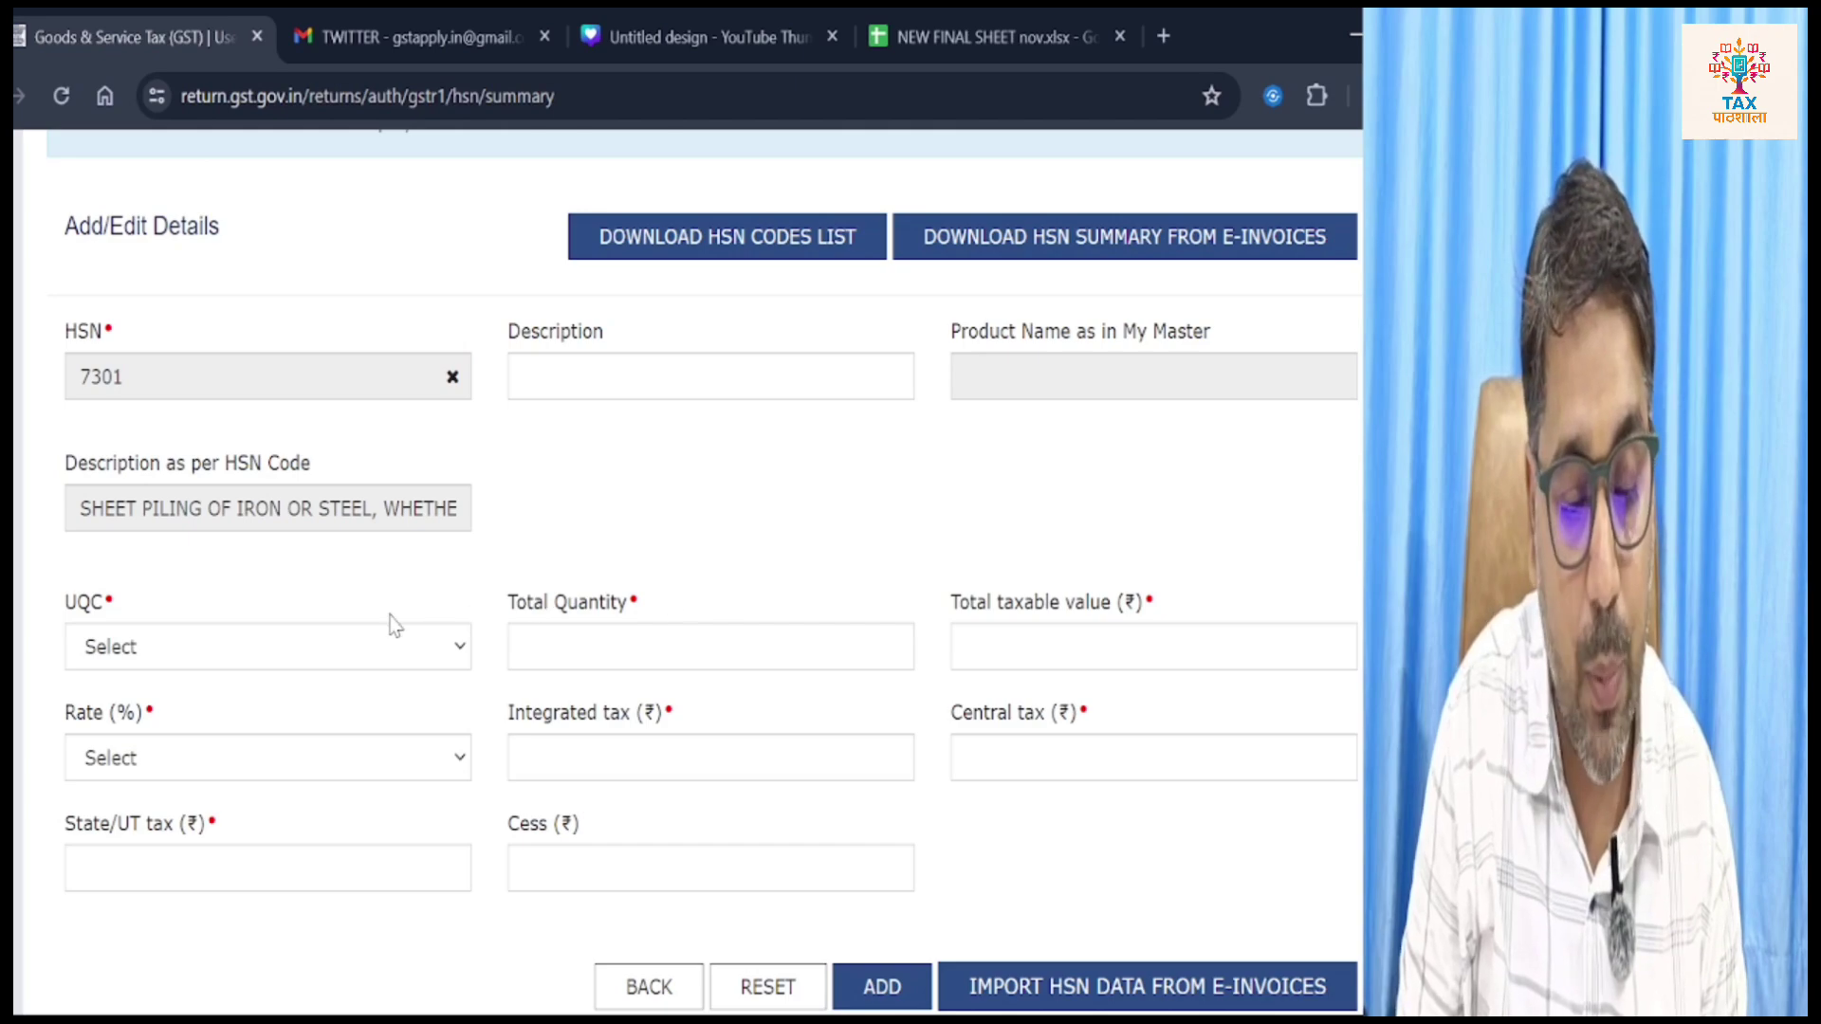
pyautogui.click(345, 645)
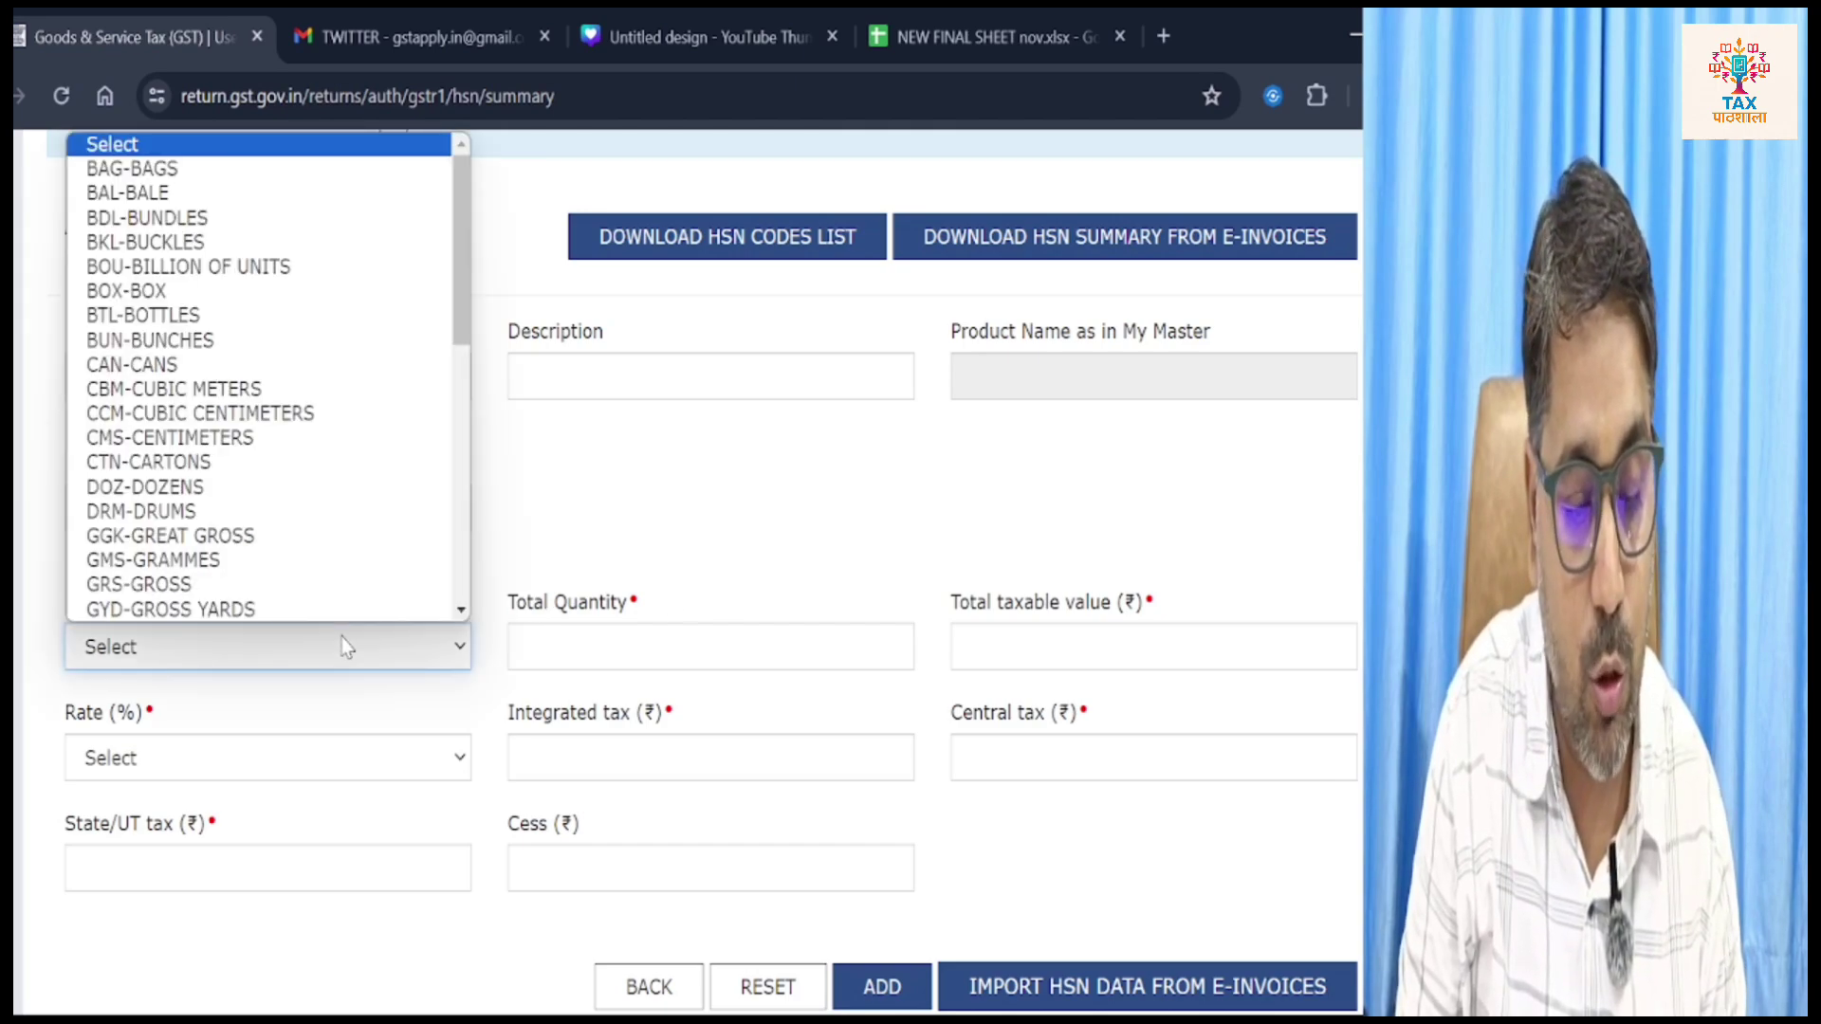
pyautogui.click(248, 172)
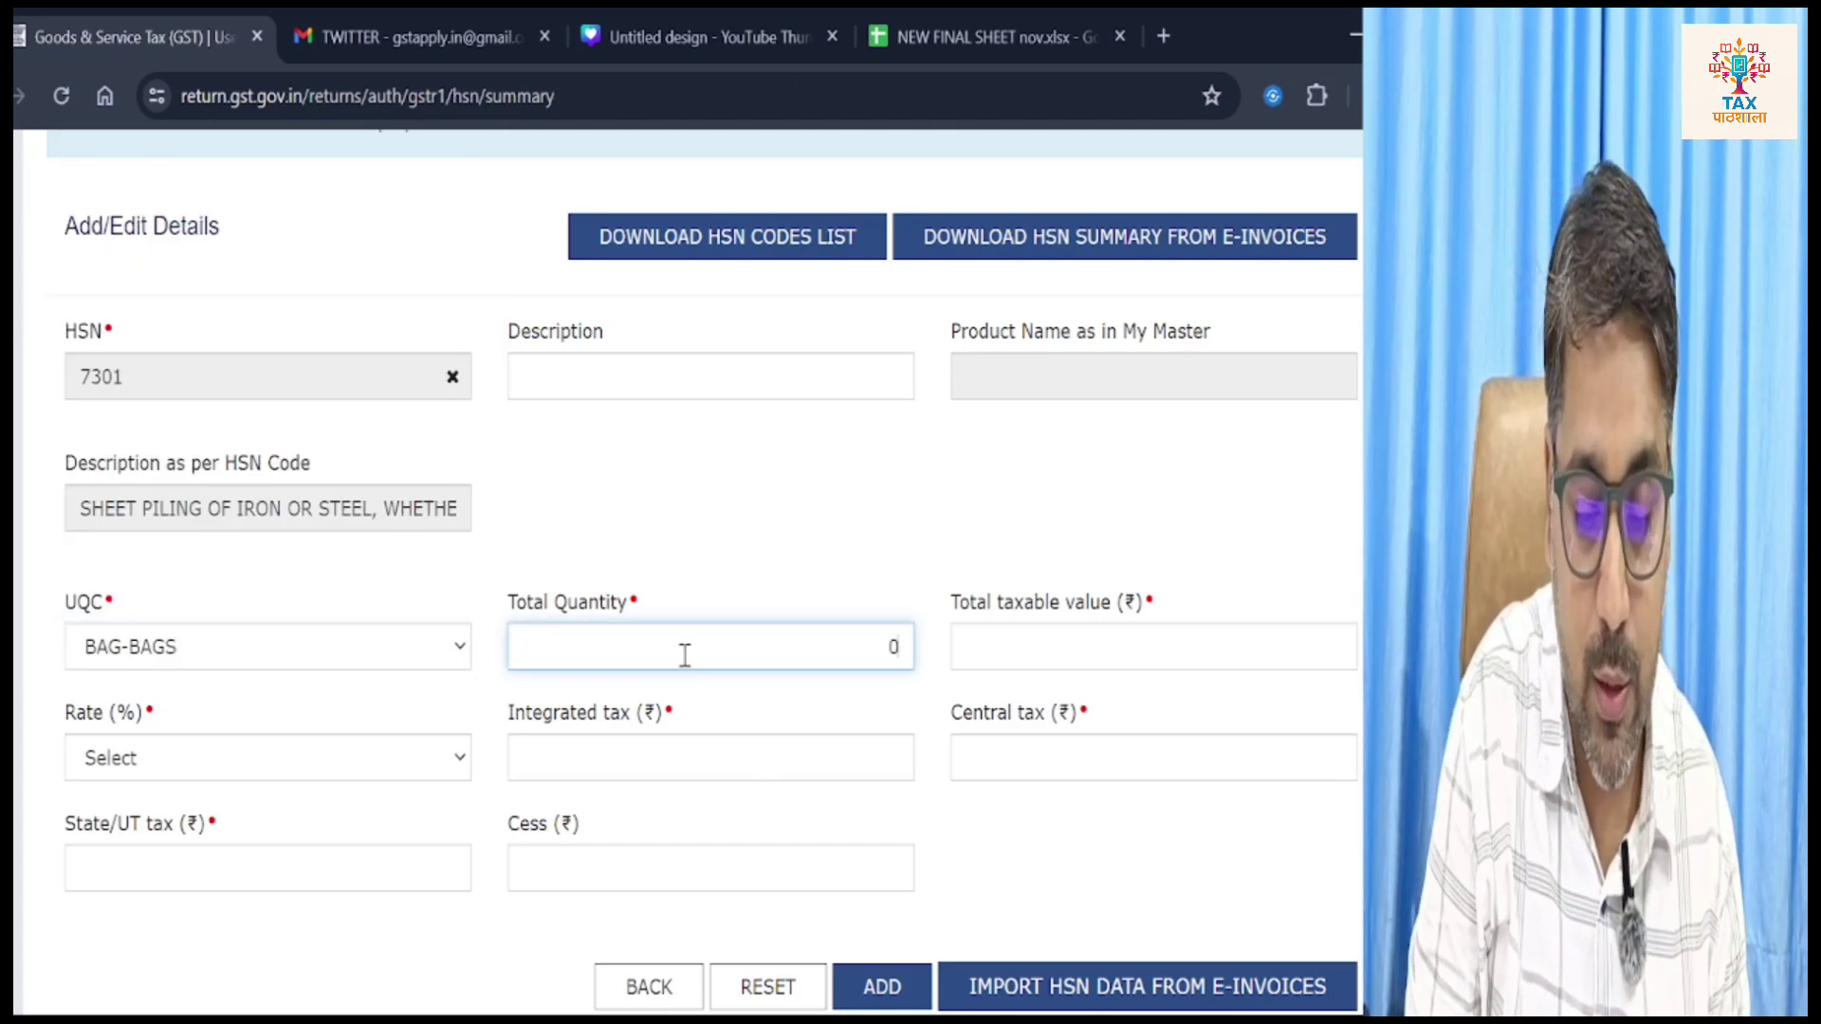
# Step: Set the total quantity, total taxable value and rate of the HSN entry to 0
pyautogui.write('0')
pyautogui.press('Tab')
pyautogui.write('0')
pyautogui.press('Tab')
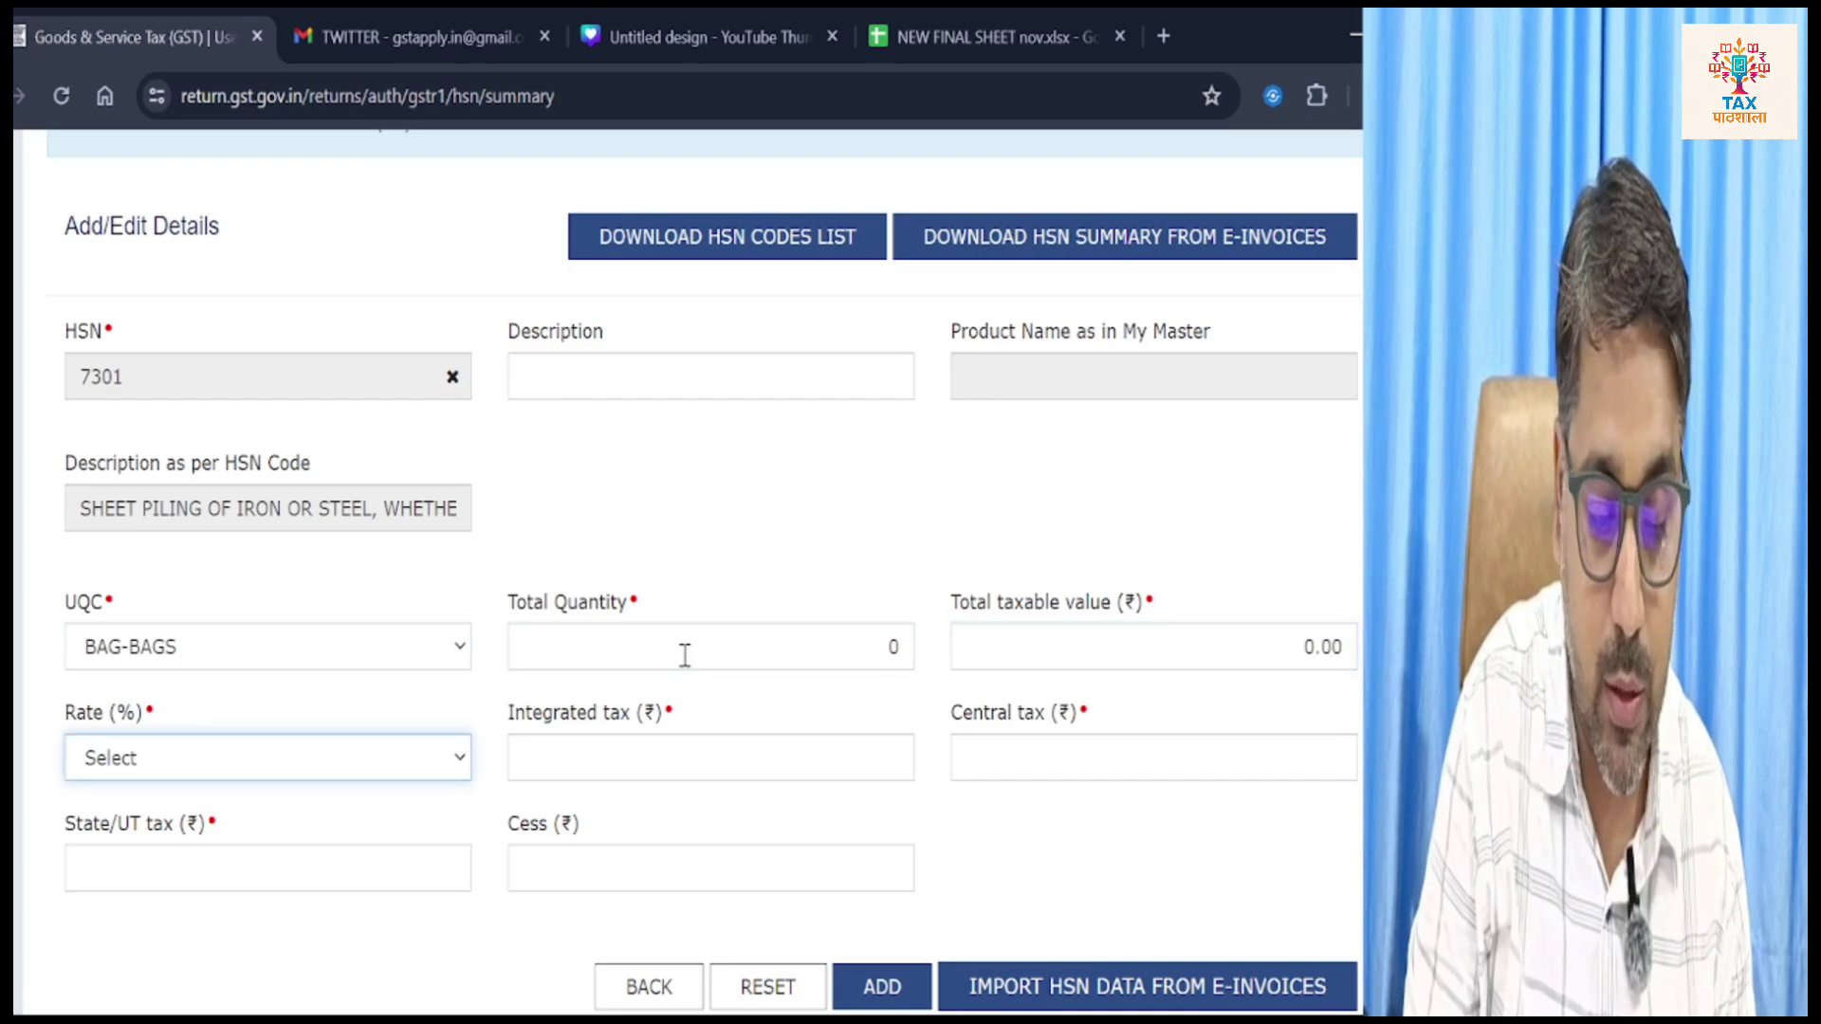
pyautogui.press('0')
pyautogui.scroll(-3, 772, 798)
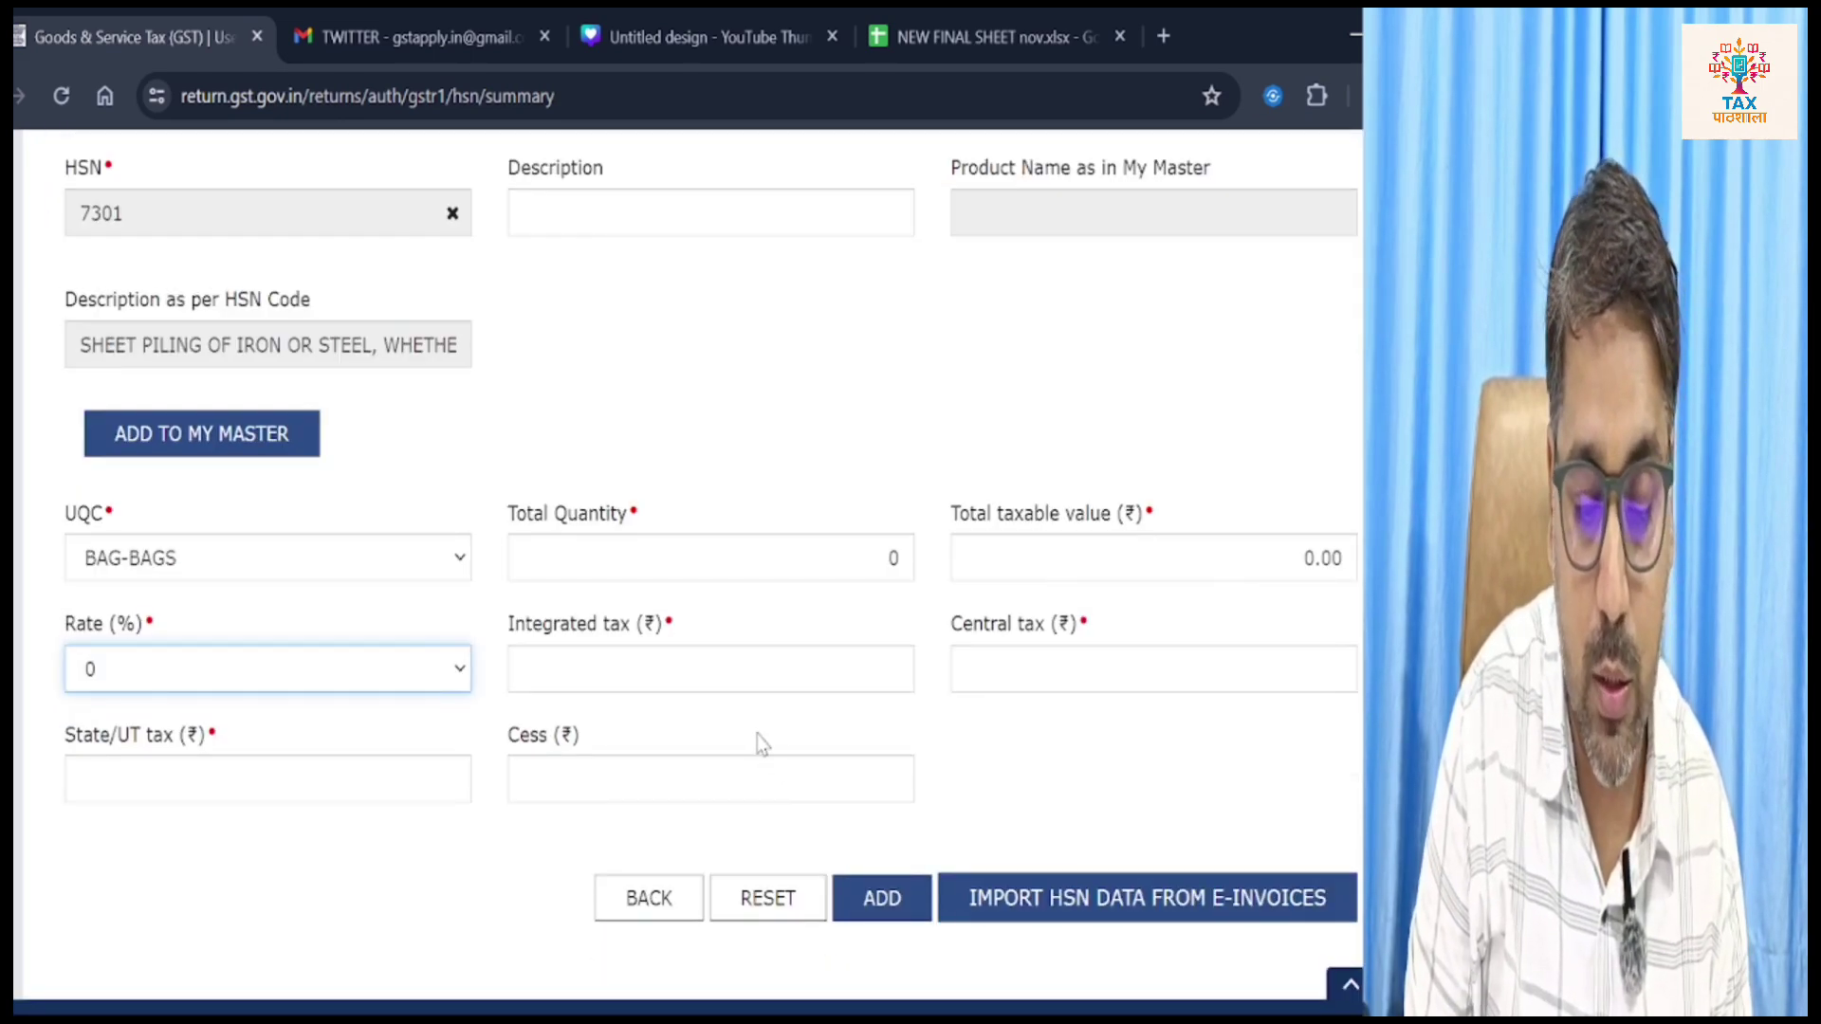
# Step: Set the integrated, central and State/UT tax and the cess to 0, and add the HSN entry
pyautogui.click(748, 671)
pyautogui.write('0')
pyautogui.press('Tab')
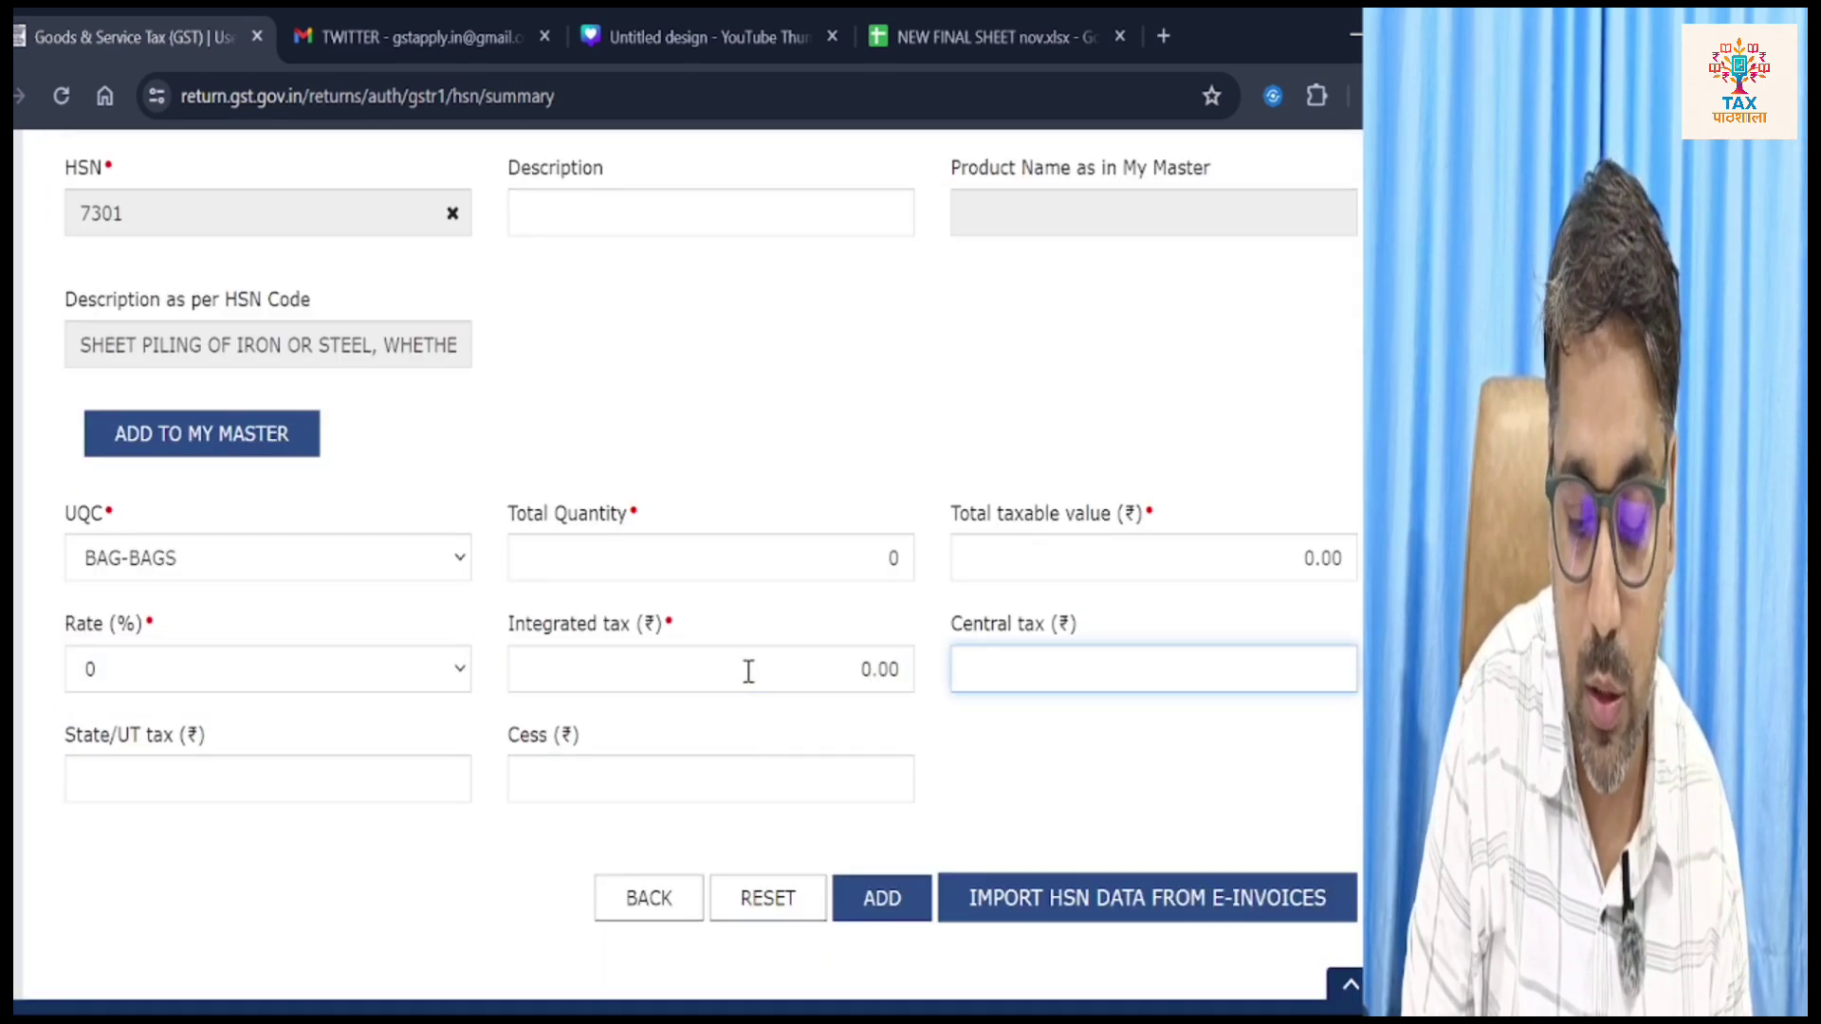
pyautogui.click(882, 898)
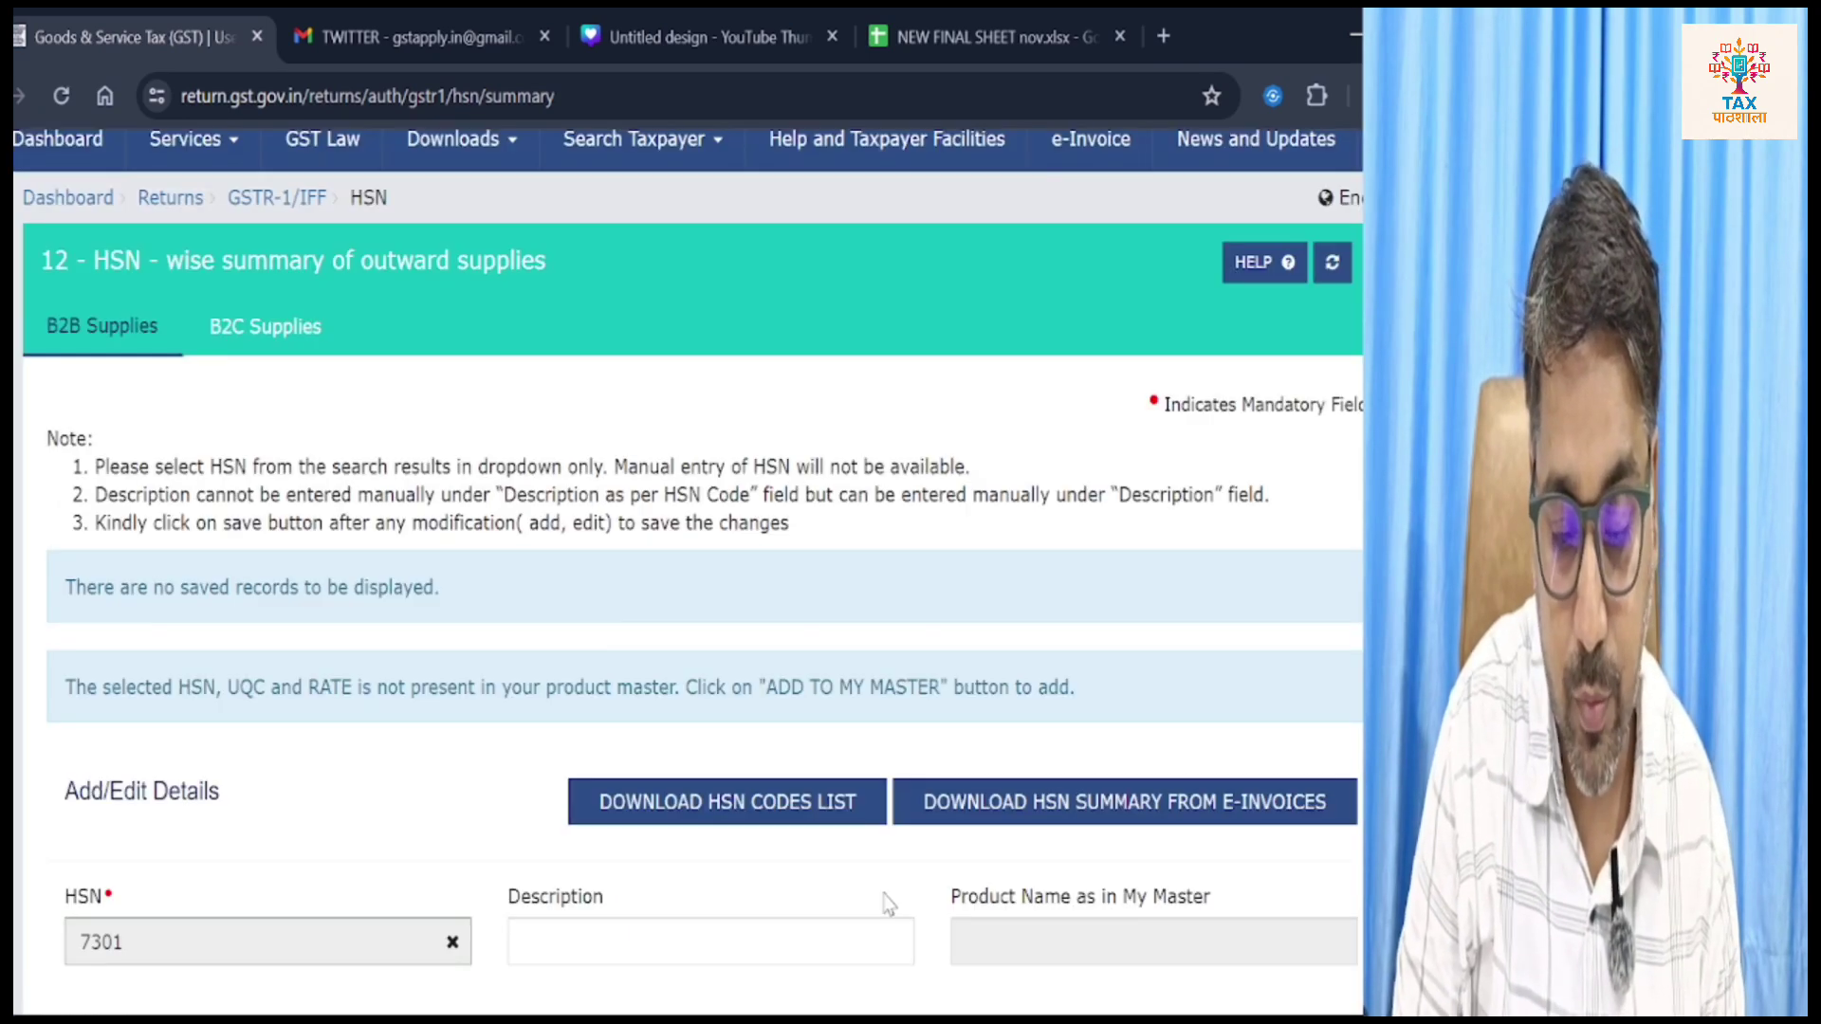
pyautogui.scroll(-6, 902, 741)
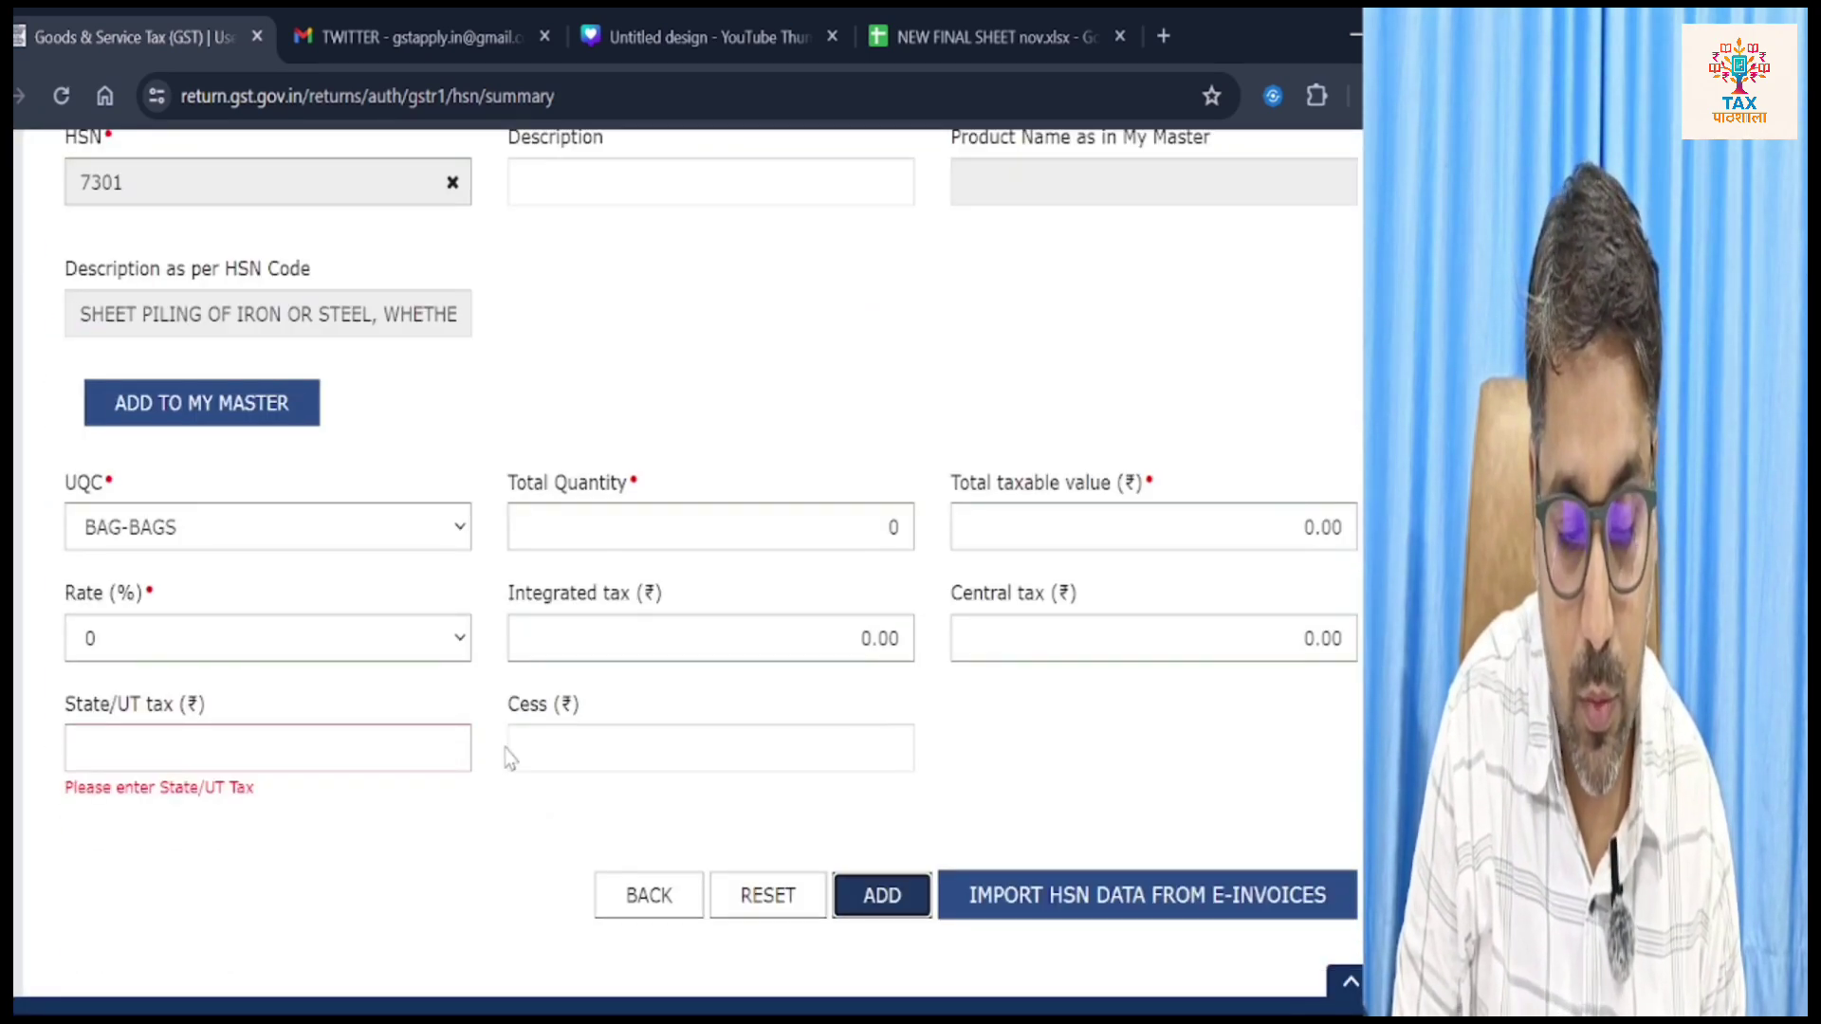
pyautogui.click(351, 754)
pyautogui.write('0')
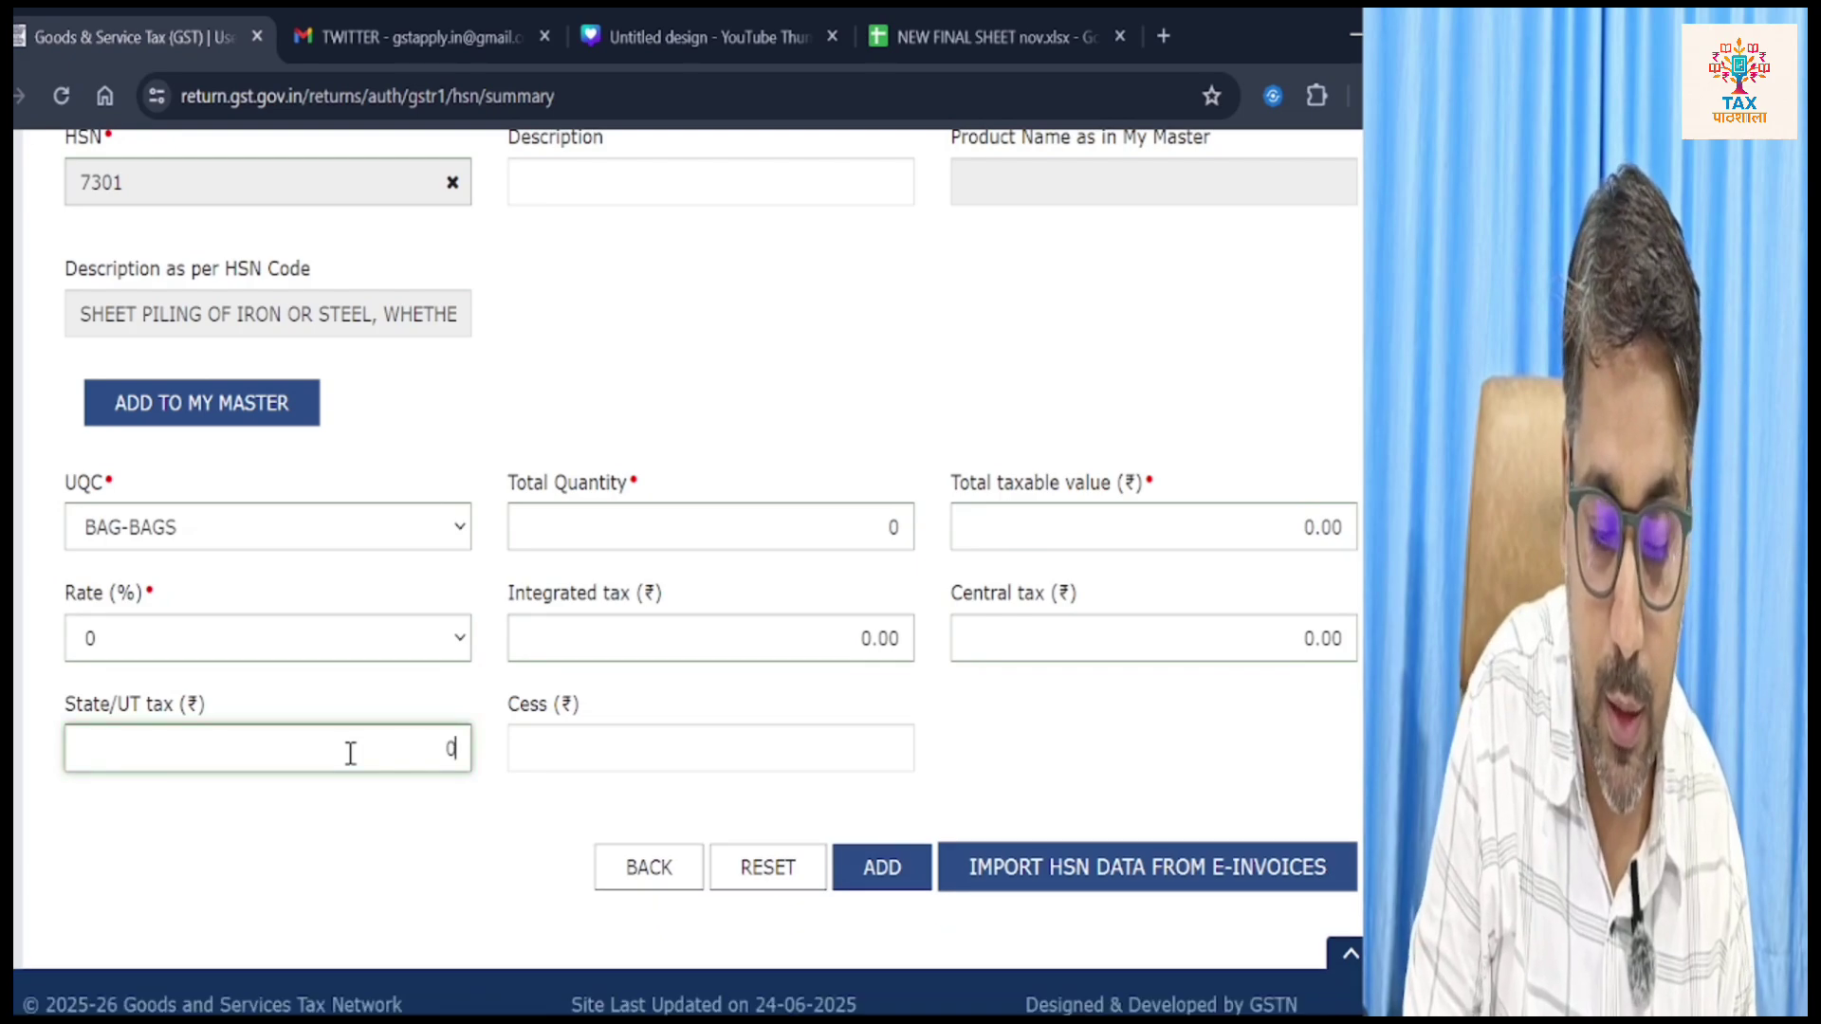
pyautogui.press('Tab')
pyautogui.write('0')
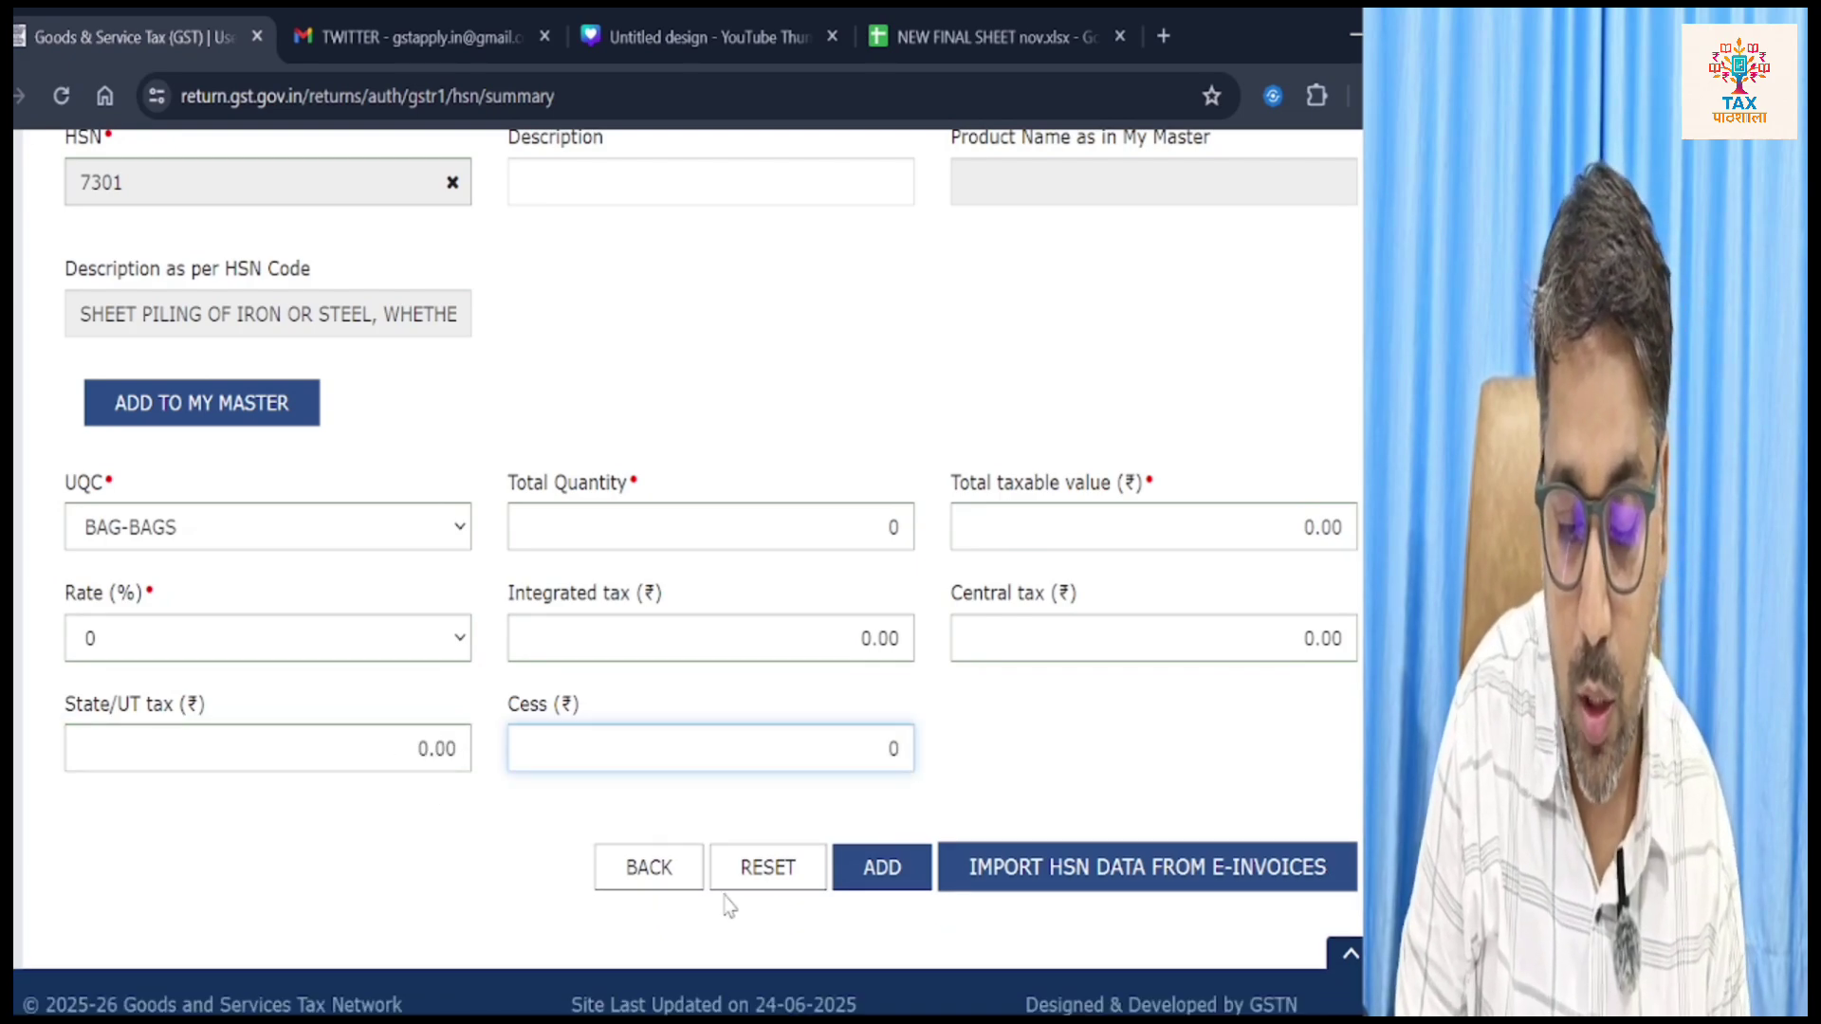
pyautogui.click(880, 882)
# Step: Save the added HSN record for 7301 and return to the GSTR-1 page
pyautogui.scroll(-12, 878, 875)
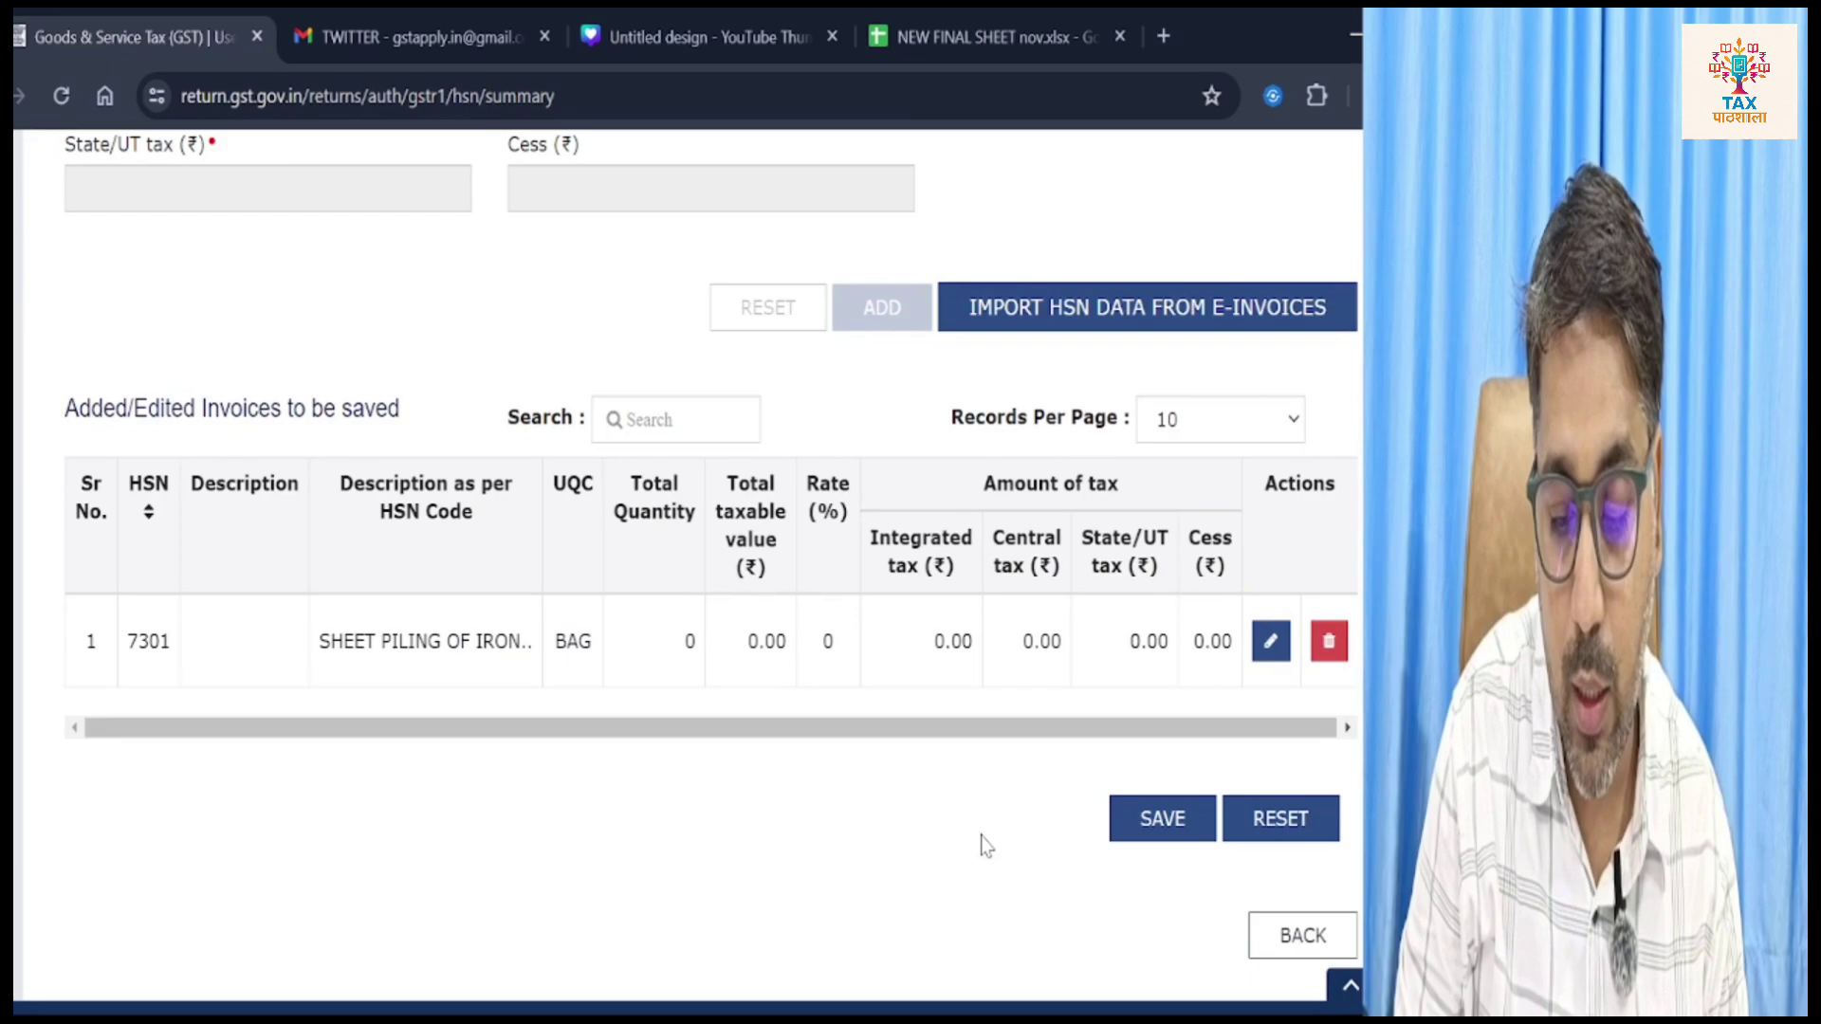
pyautogui.click(1163, 822)
pyautogui.scroll(-5, 1184, 823)
pyautogui.scroll(-7, 1185, 828)
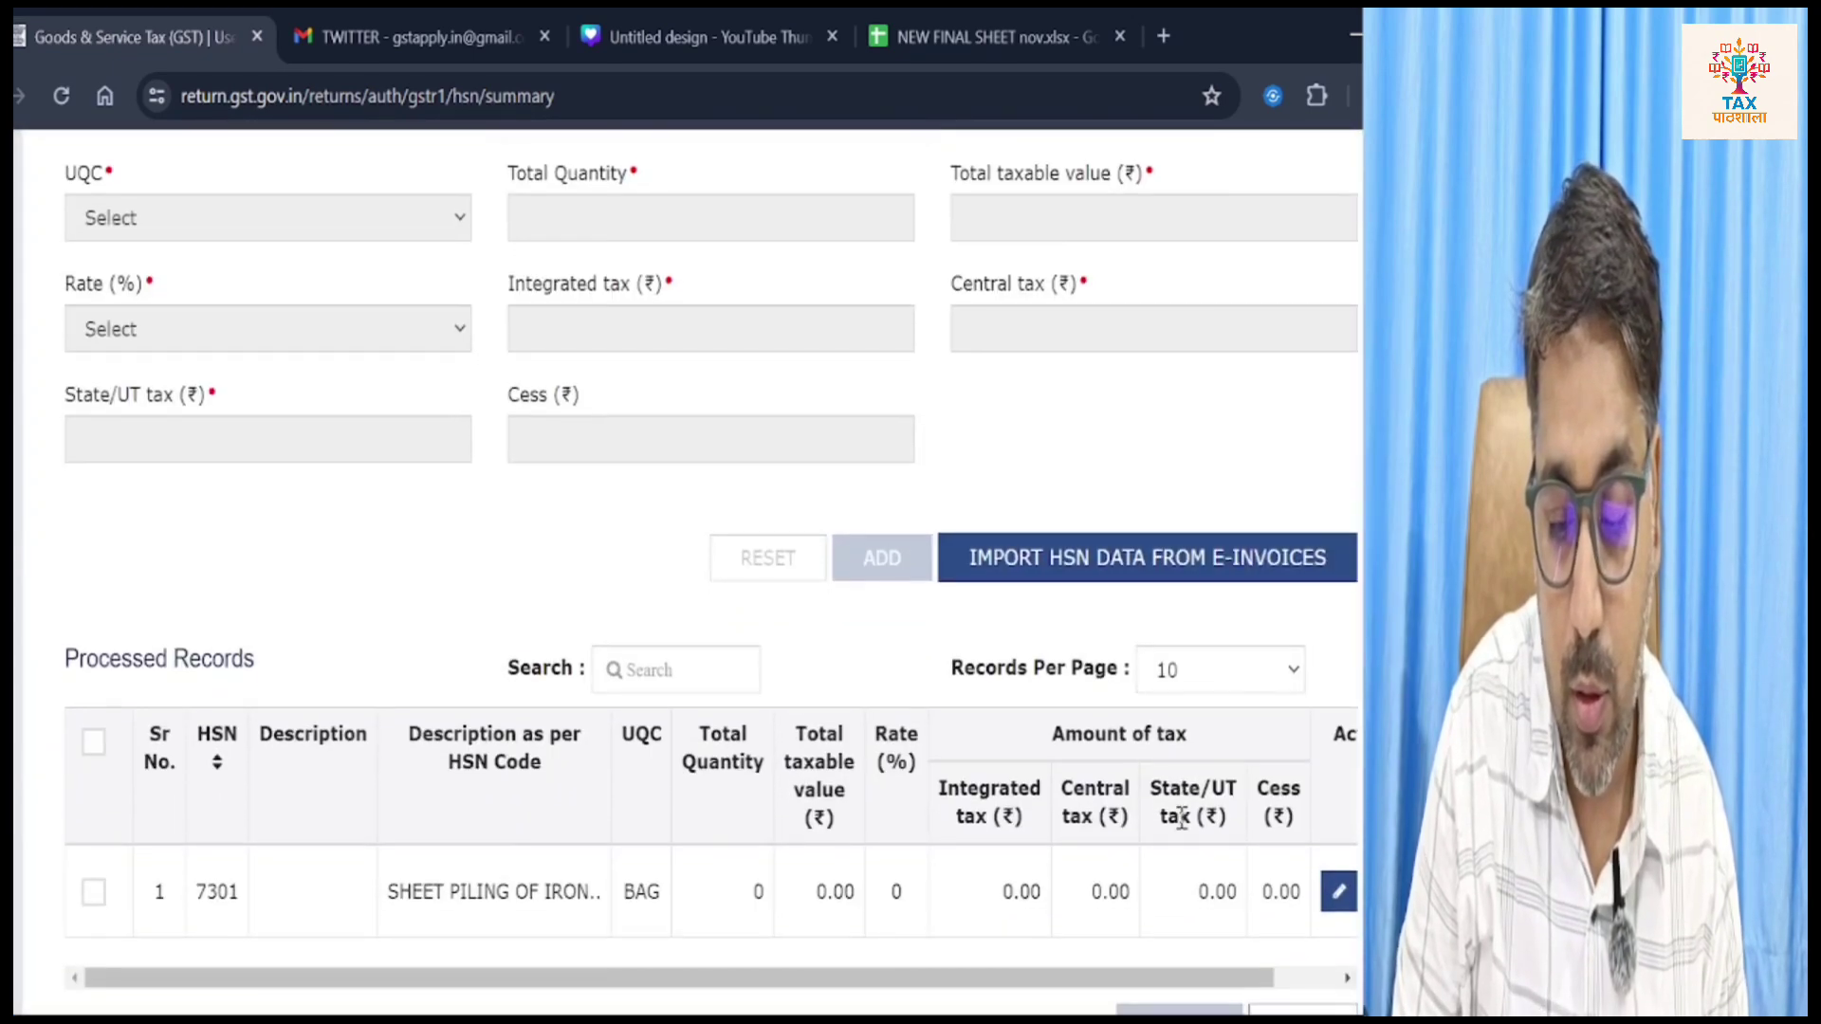
pyautogui.click(1312, 812)
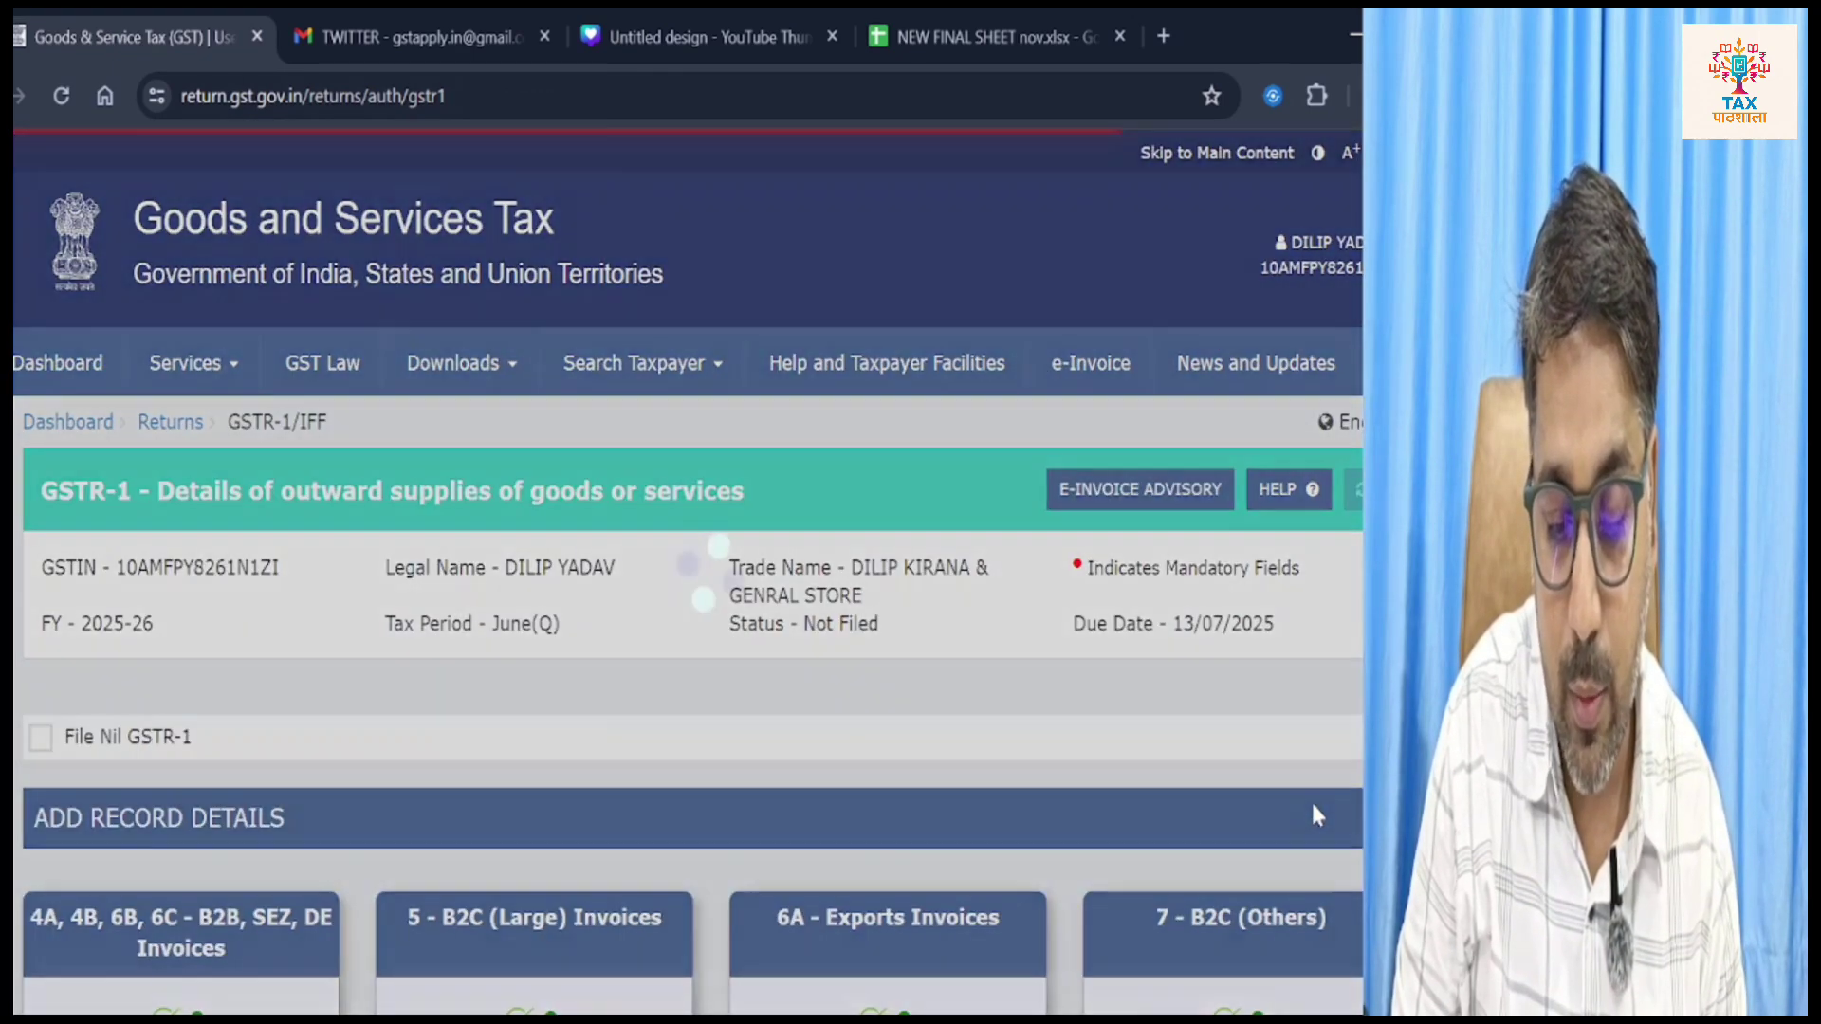
# Step: Generate the GSTR-1 summary again with the Table 12 entry included
pyautogui.scroll(-6, 1186, 787)
pyautogui.scroll(-5, 1062, 738)
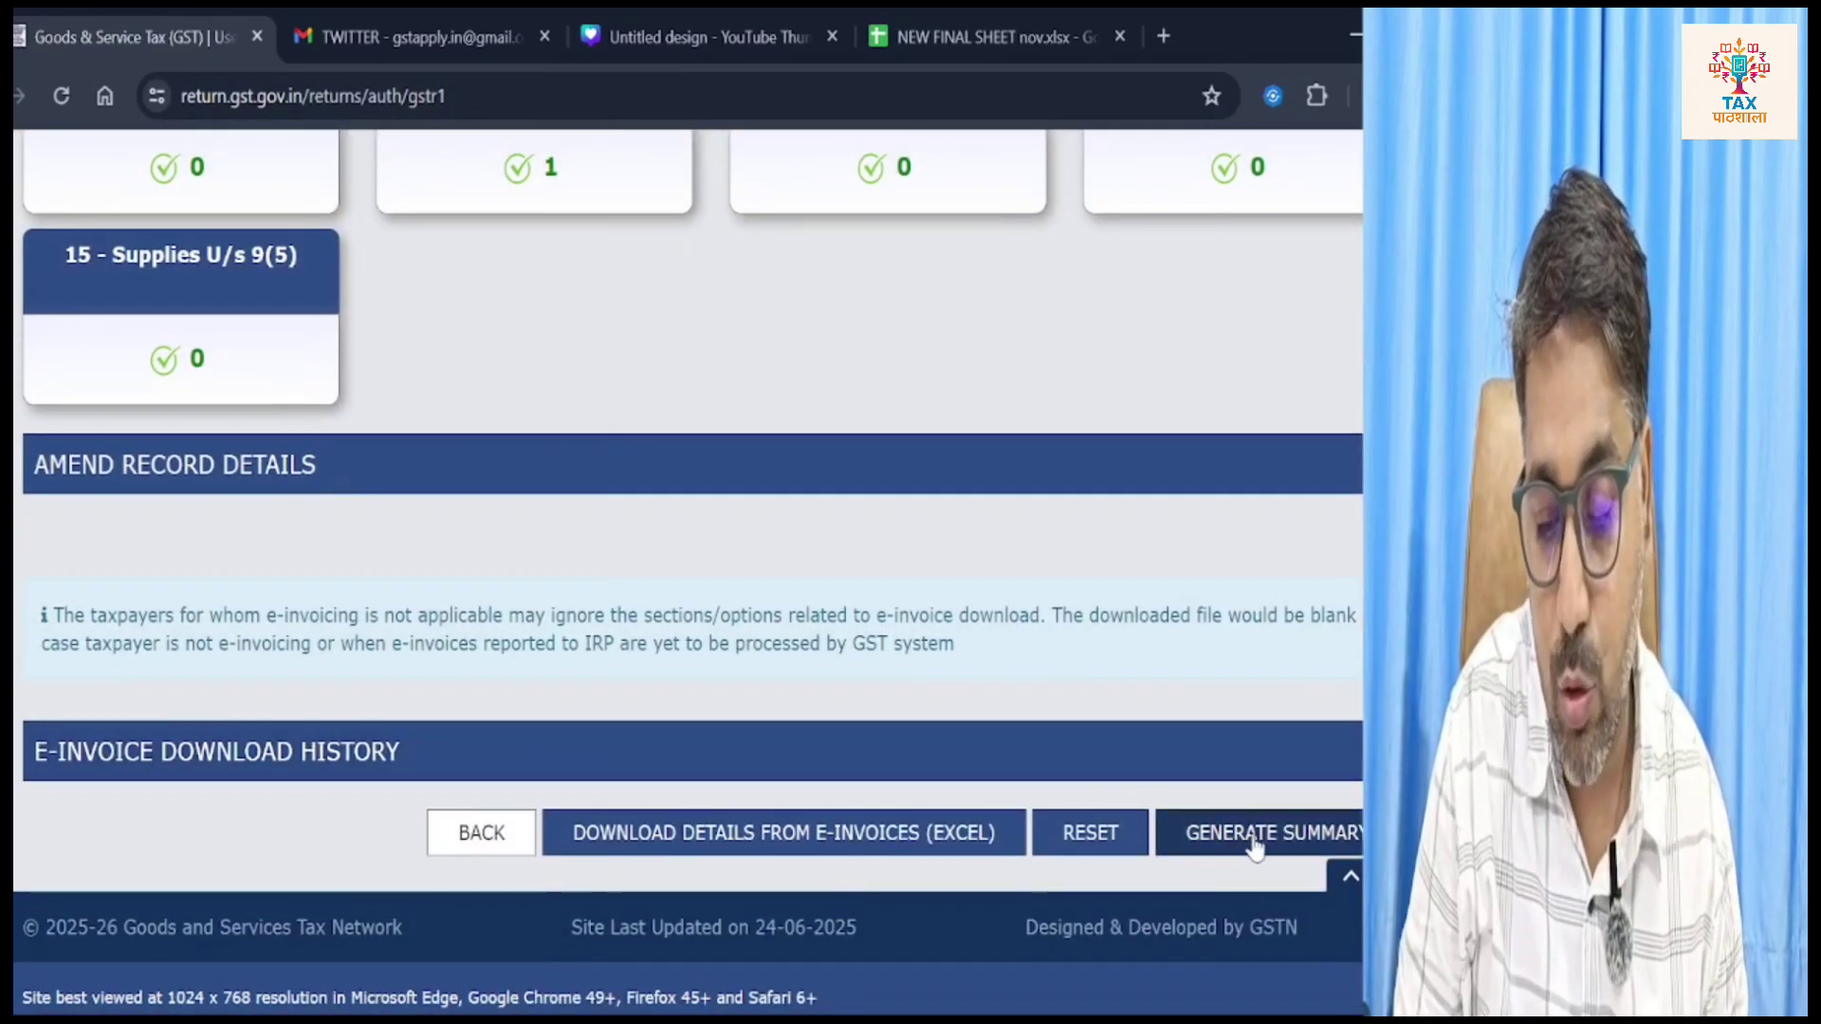
pyautogui.click(1260, 839)
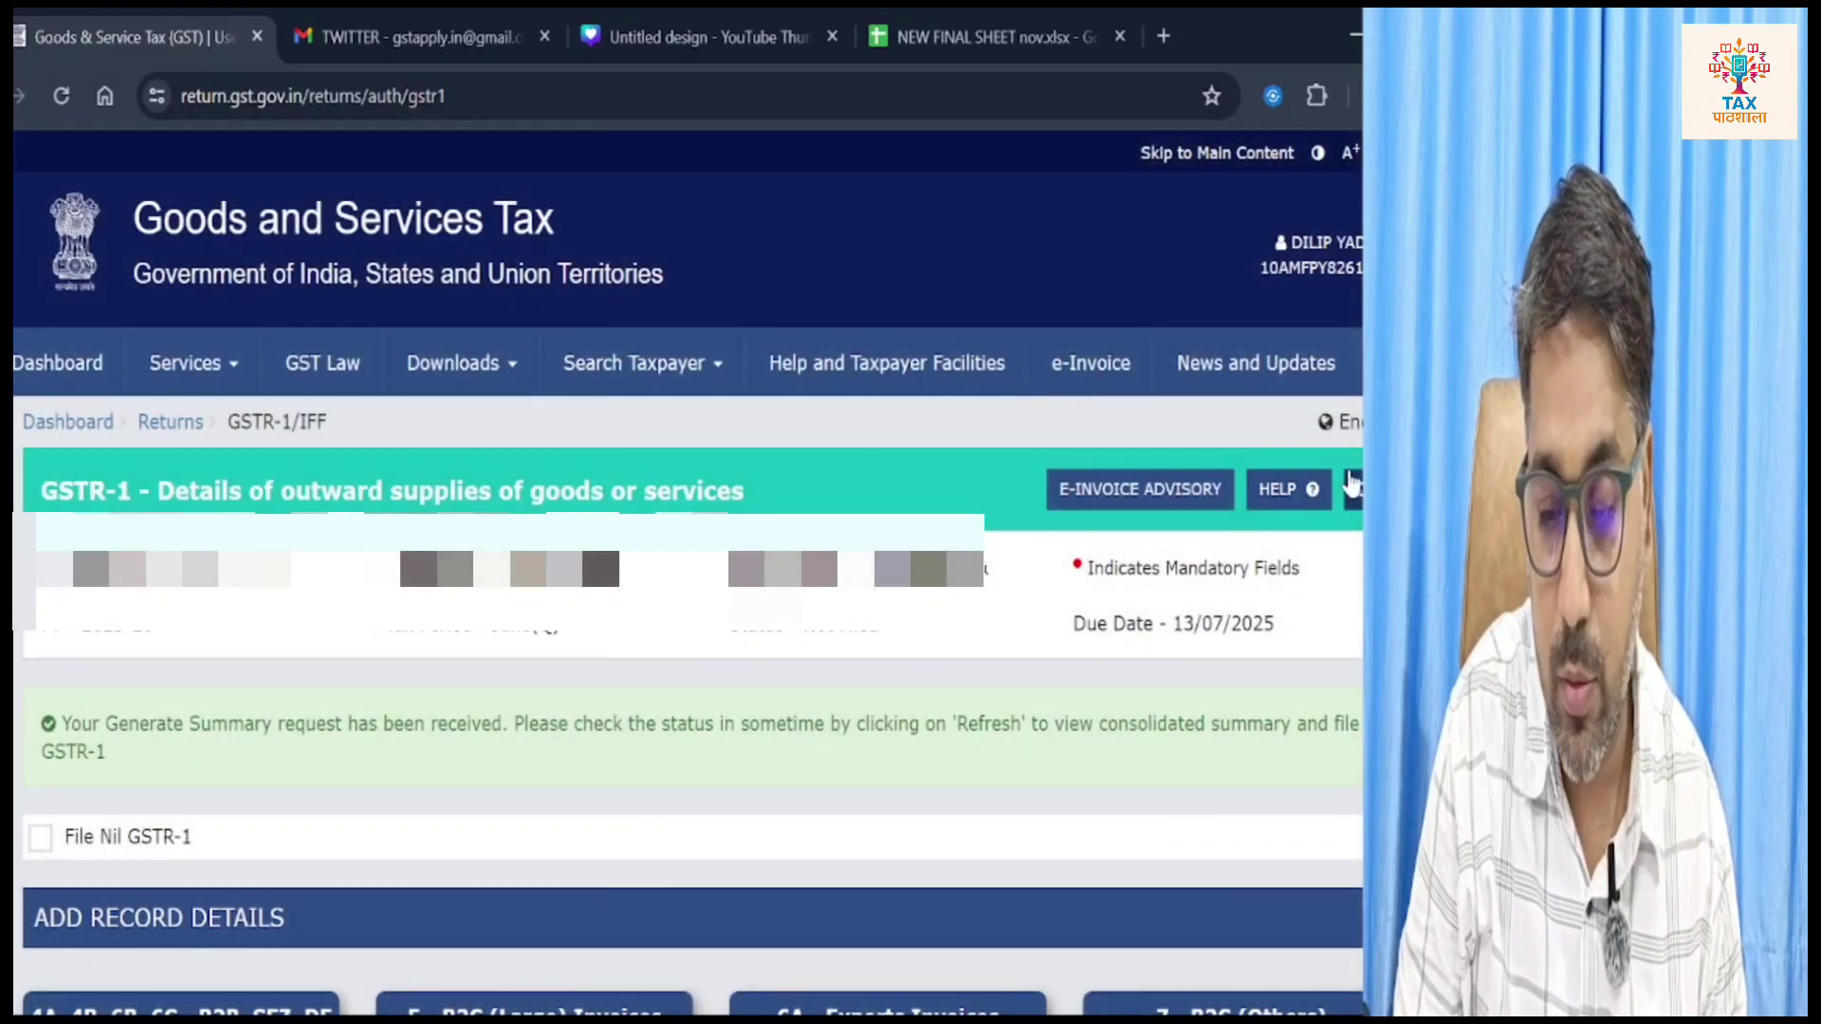
# Step: Open Table 13, Documents Issued, and add a document row under Invoices for outward supply
pyautogui.scroll(-5, 1013, 555)
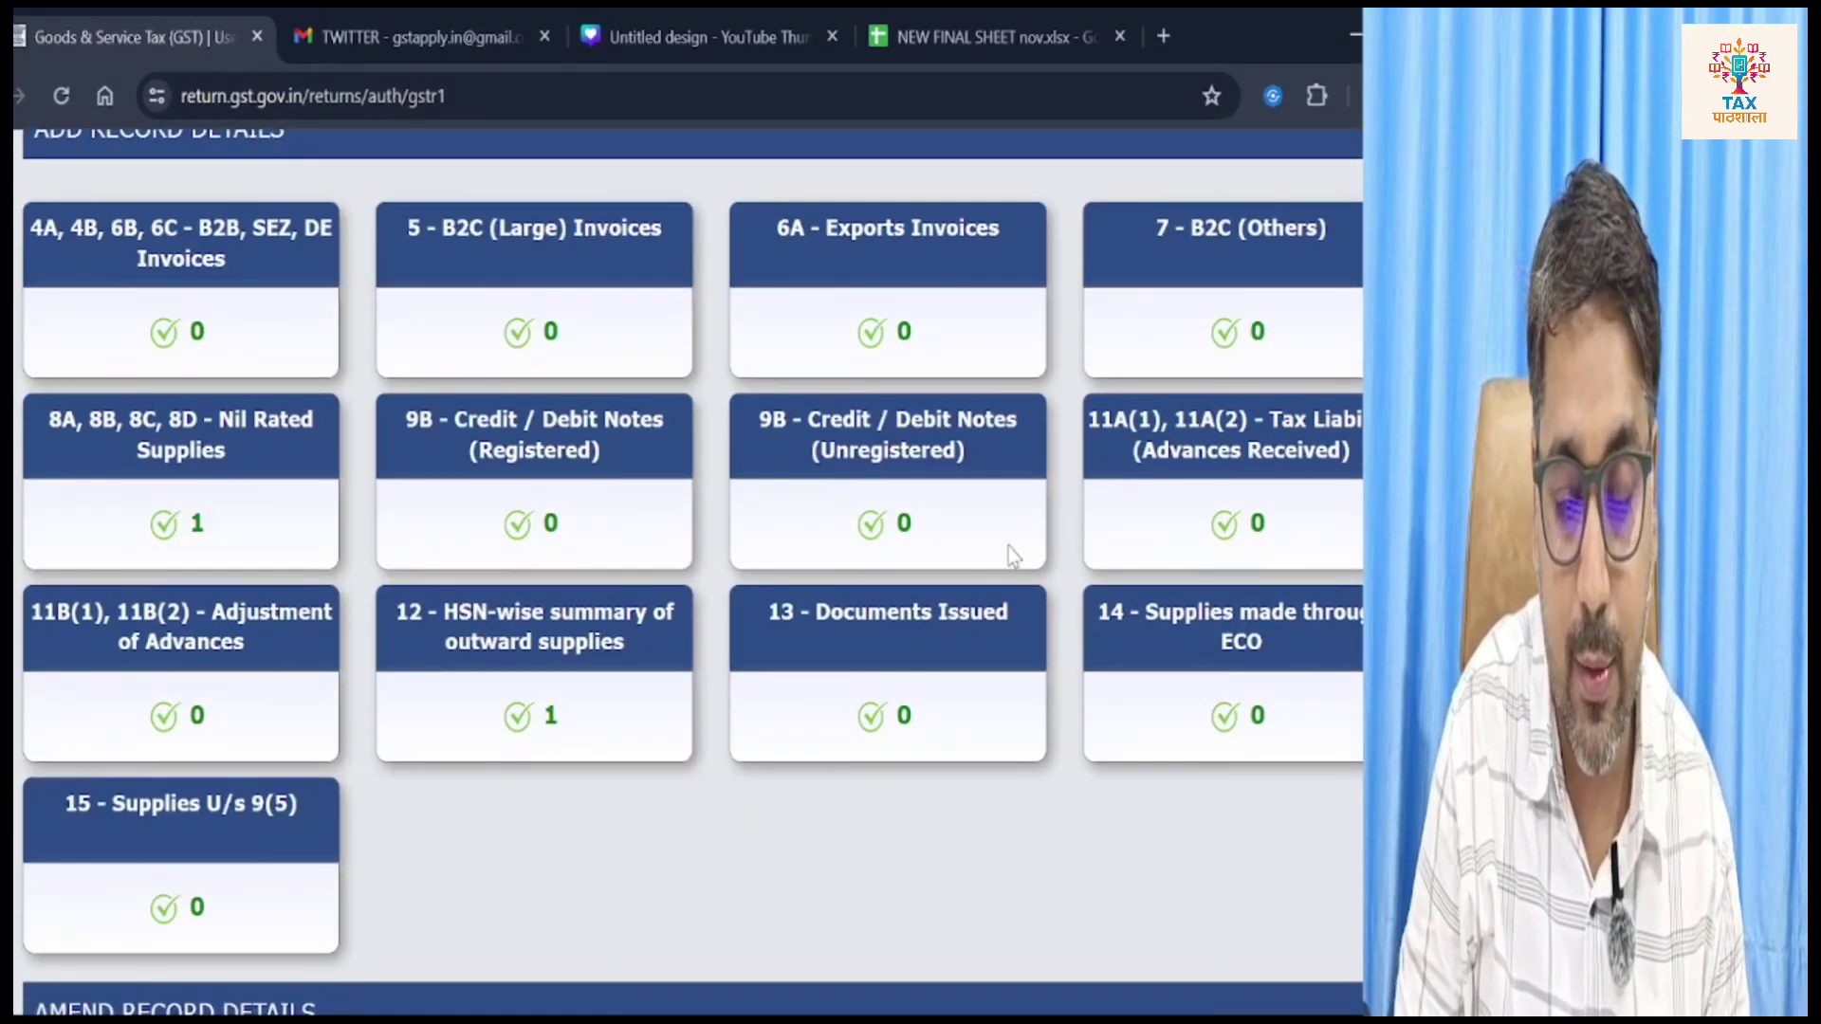
pyautogui.click(908, 628)
pyautogui.scroll(-2, 911, 631)
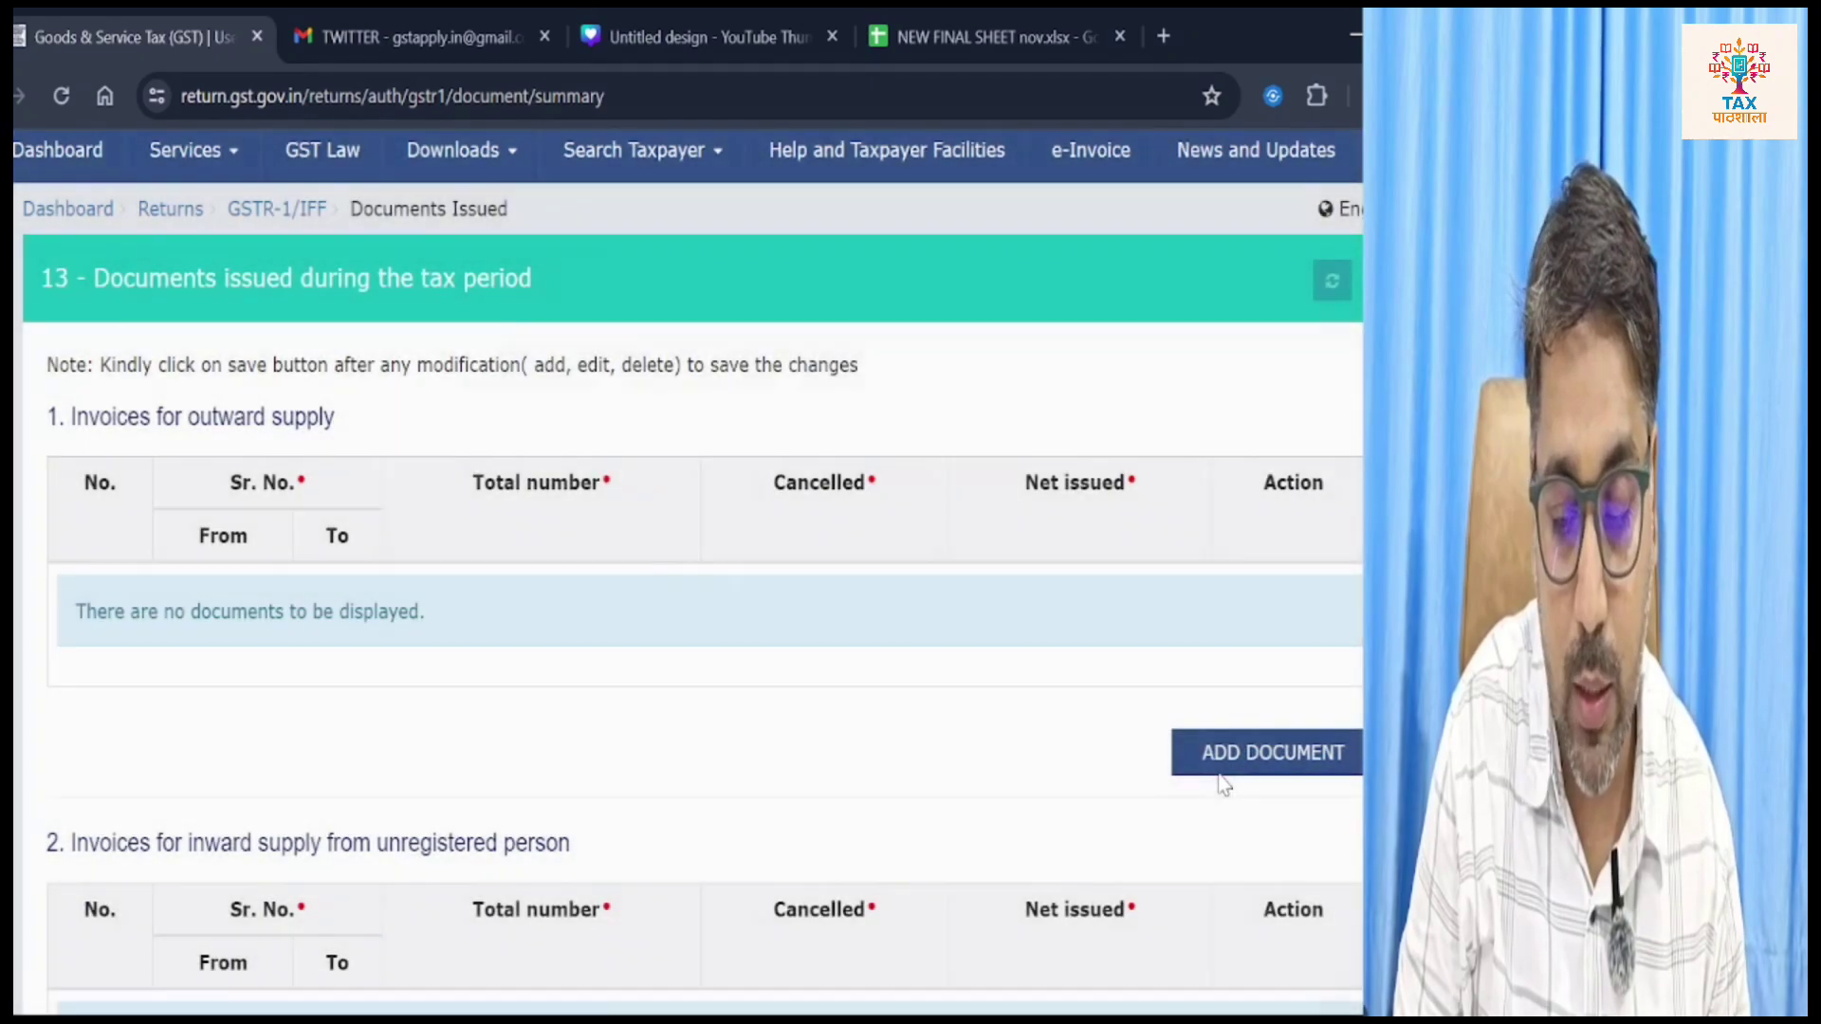
pyautogui.click(1238, 784)
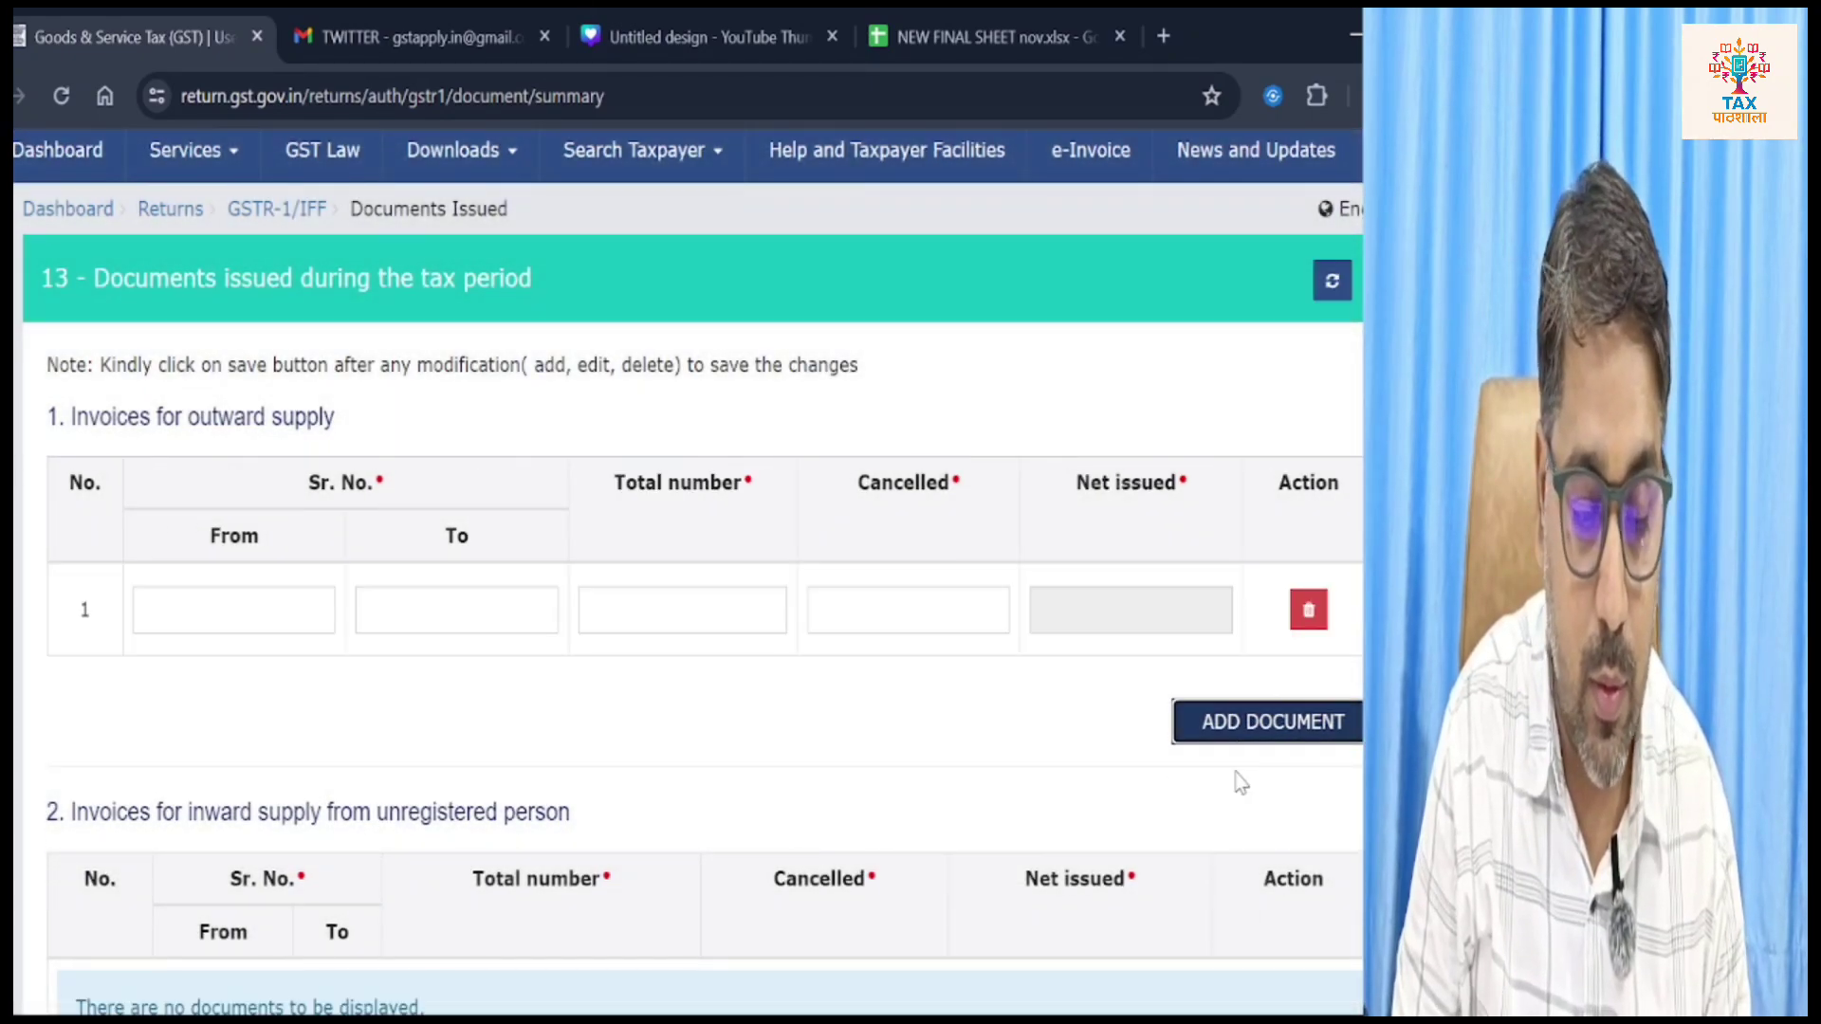
# Step: Fill in the outward supply invoice row with serial numbers from 01 to 11, total number 12 and cancelled 0
pyautogui.click(246, 616)
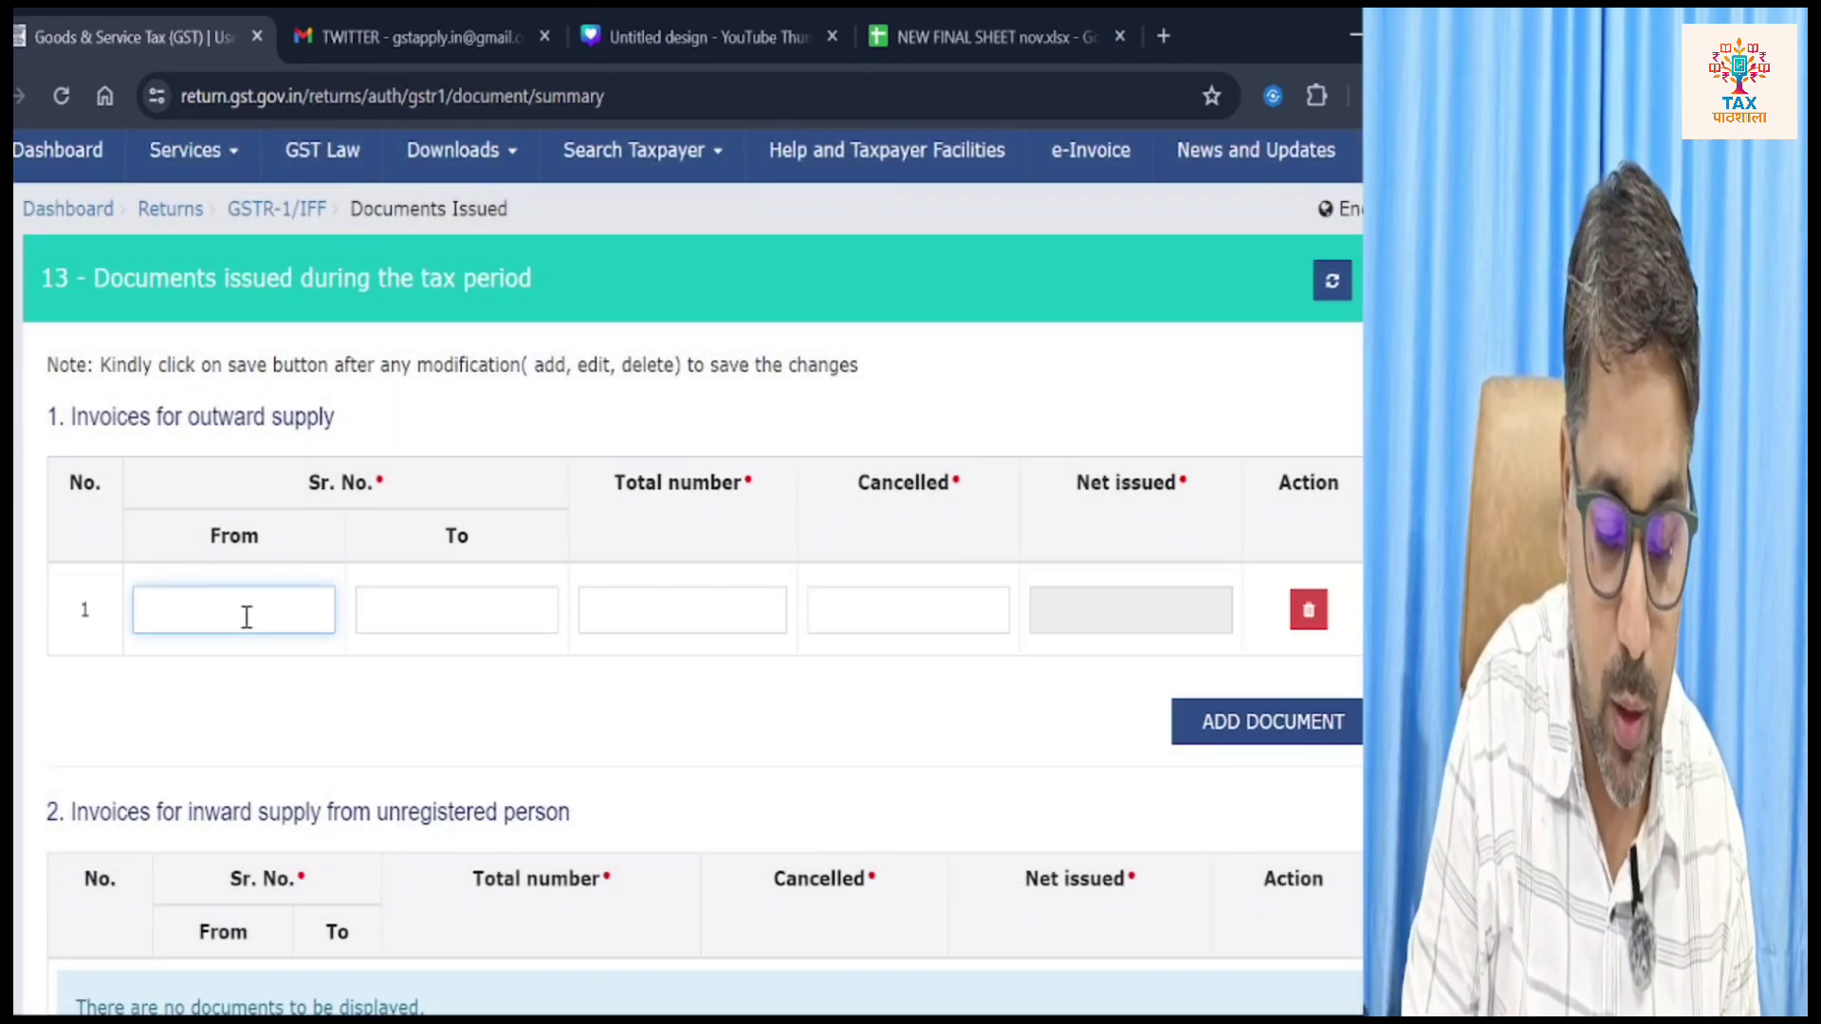
pyautogui.write('01')
pyautogui.press('Tab')
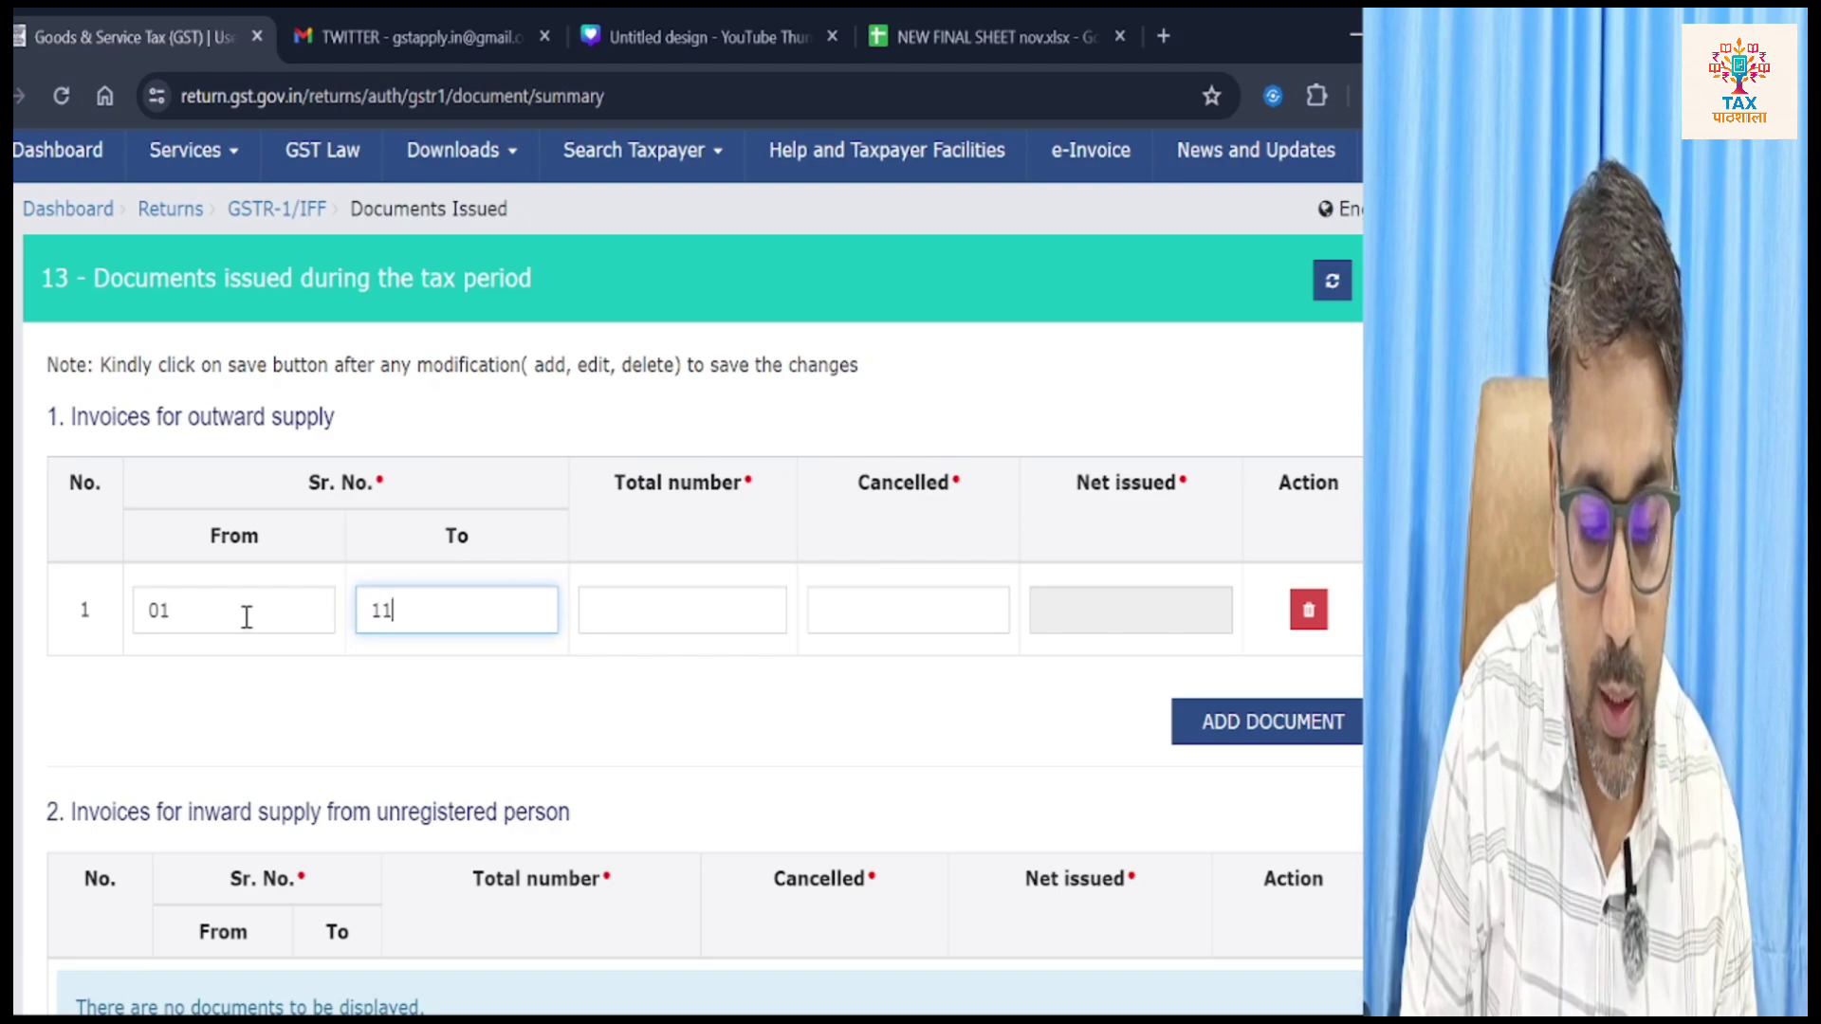
pyautogui.press('Tab')
pyautogui.write('12')
pyautogui.press('Tab')
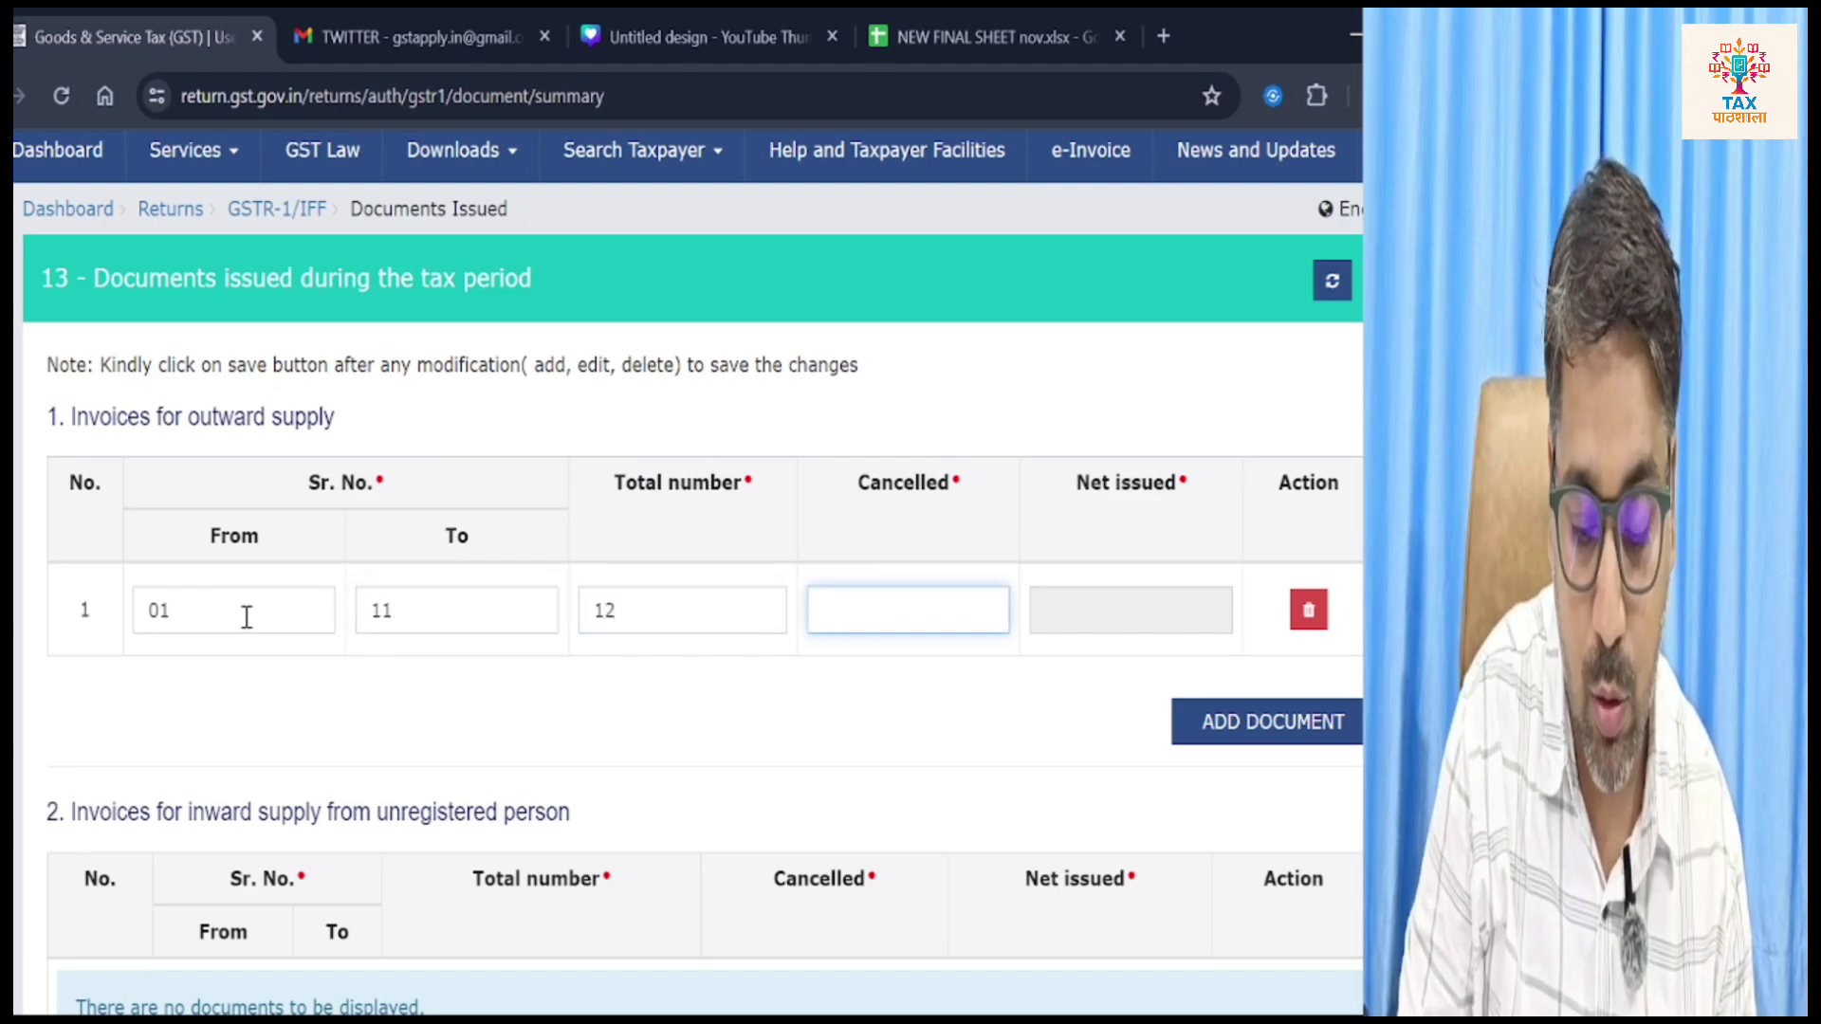
pyautogui.write('0')
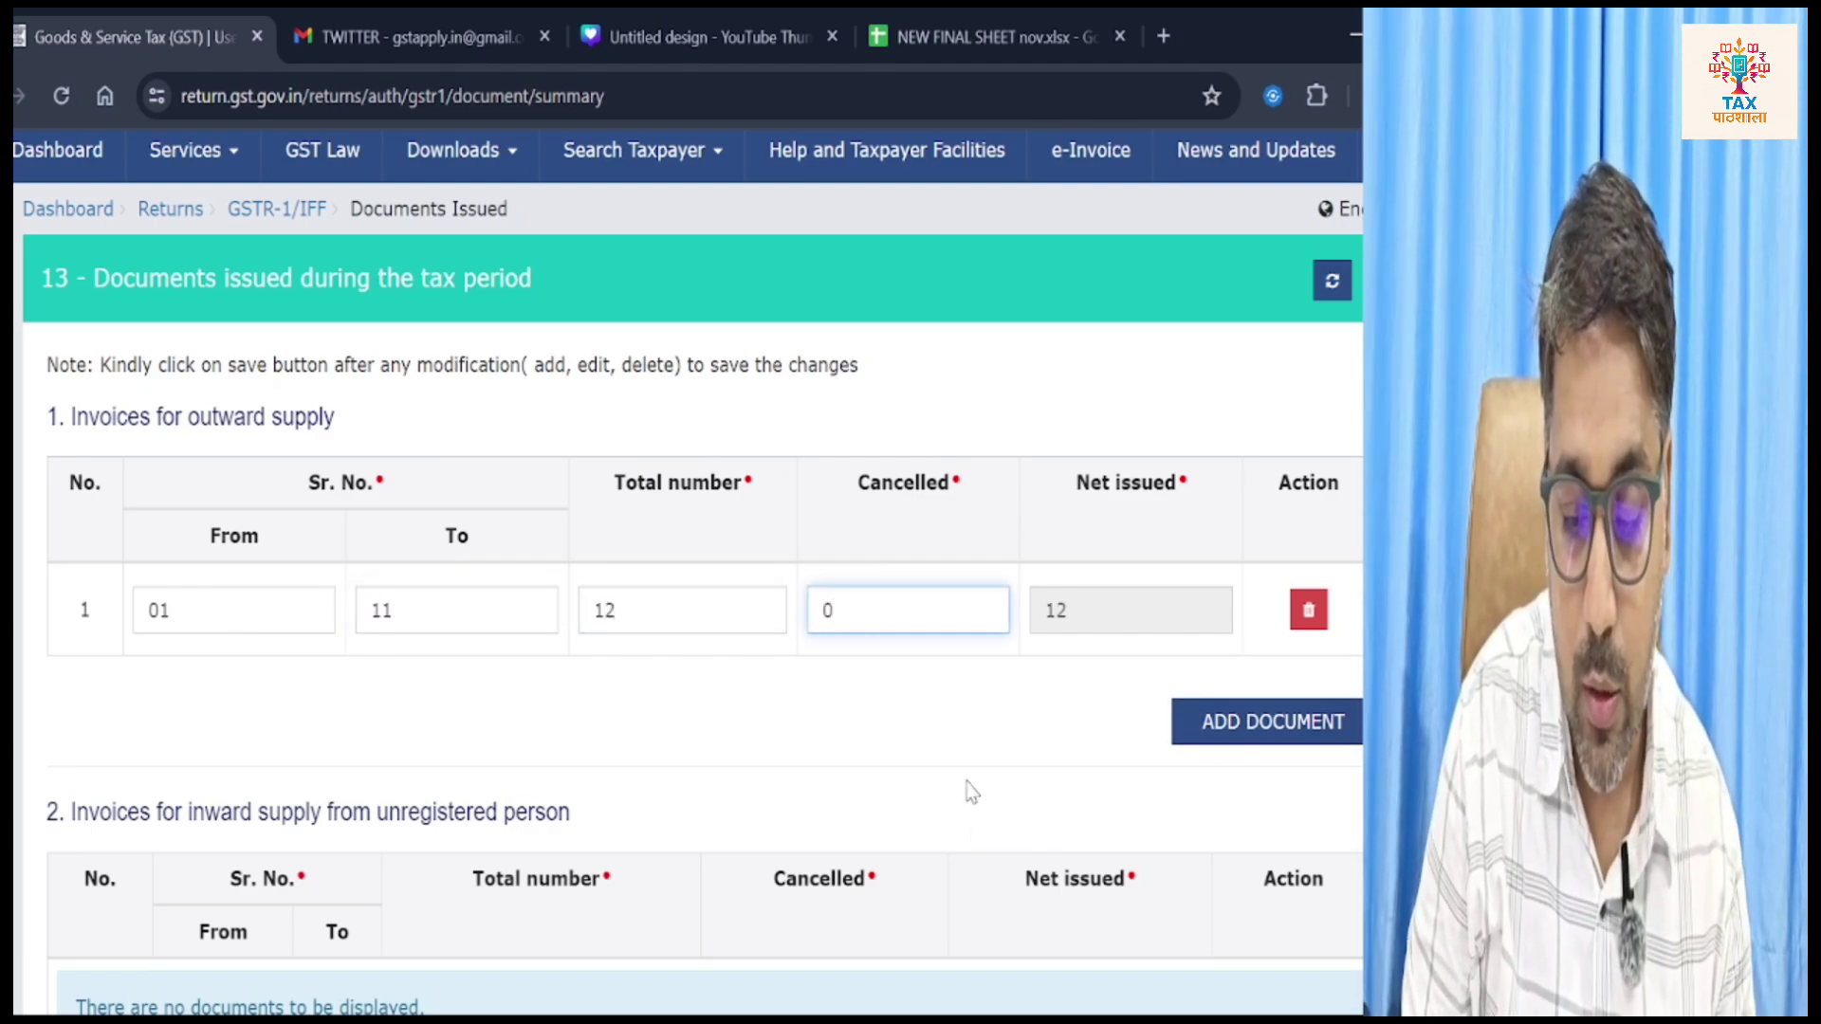
# Step: Save the outward supply invoice details in Table 13 and refresh the Documents Issued page
pyautogui.scroll(-20, 972, 792)
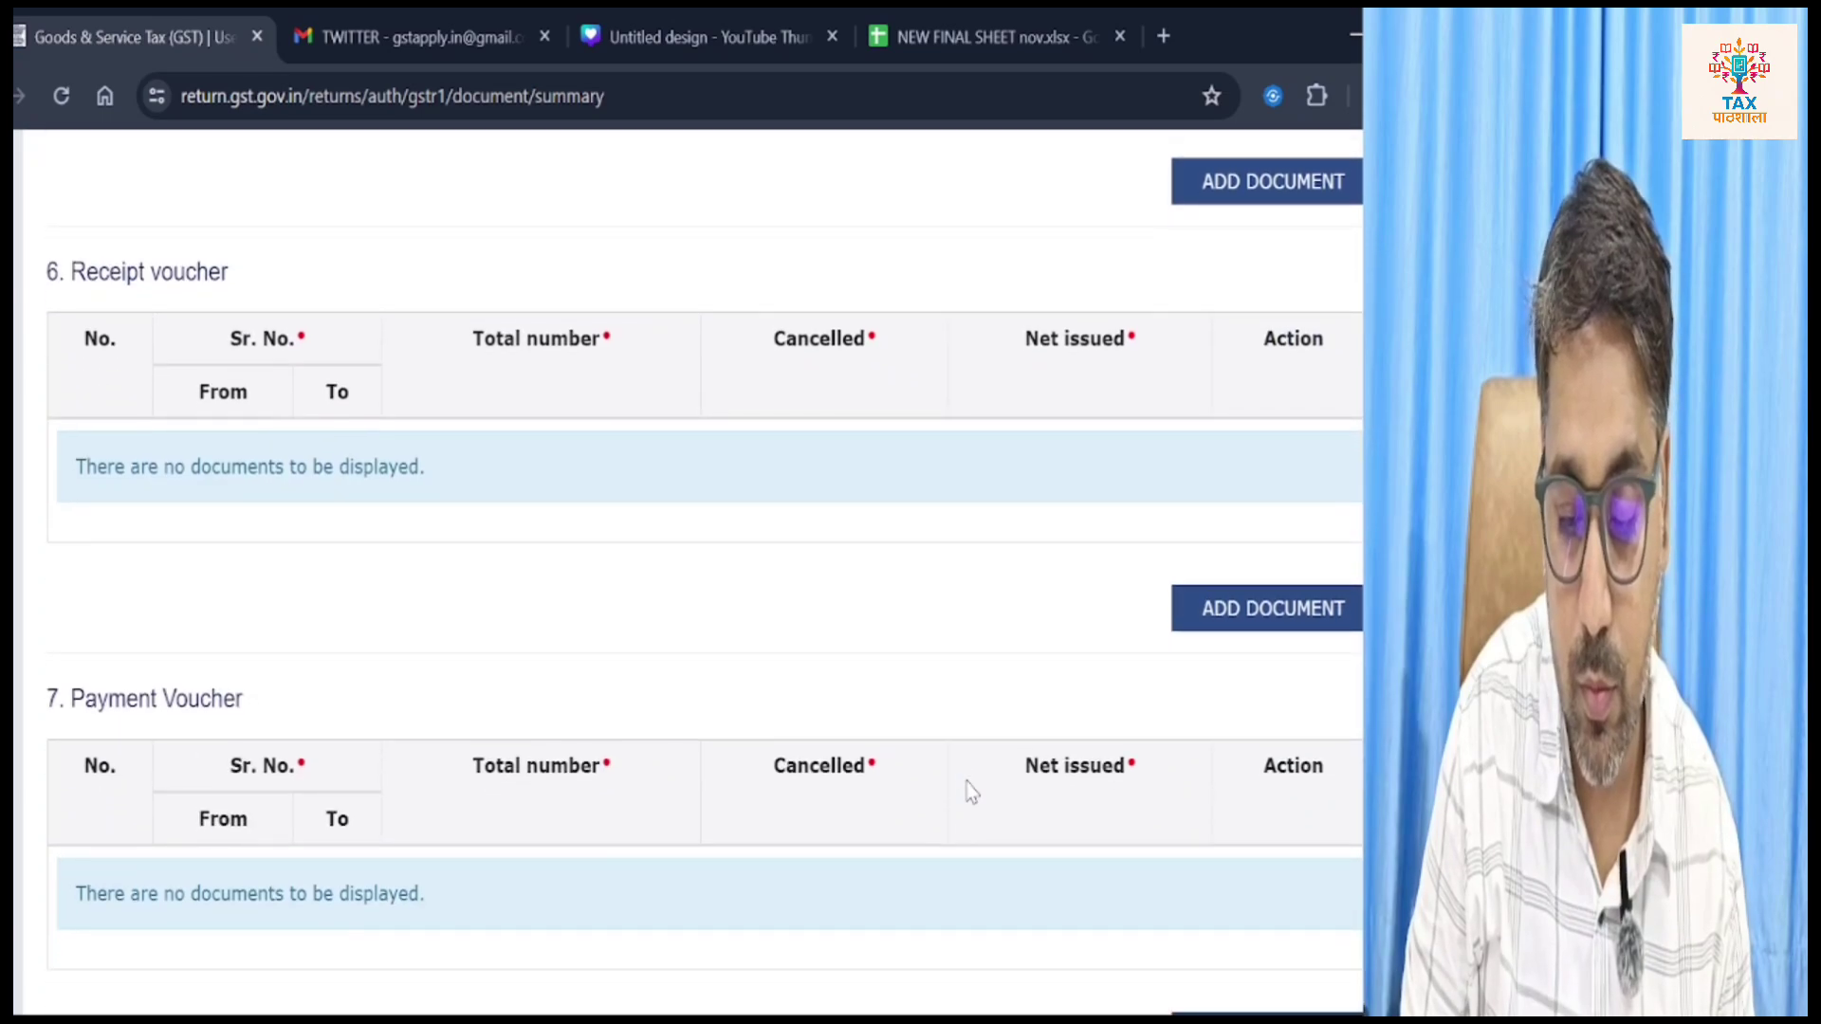
pyautogui.scroll(-20, 972, 792)
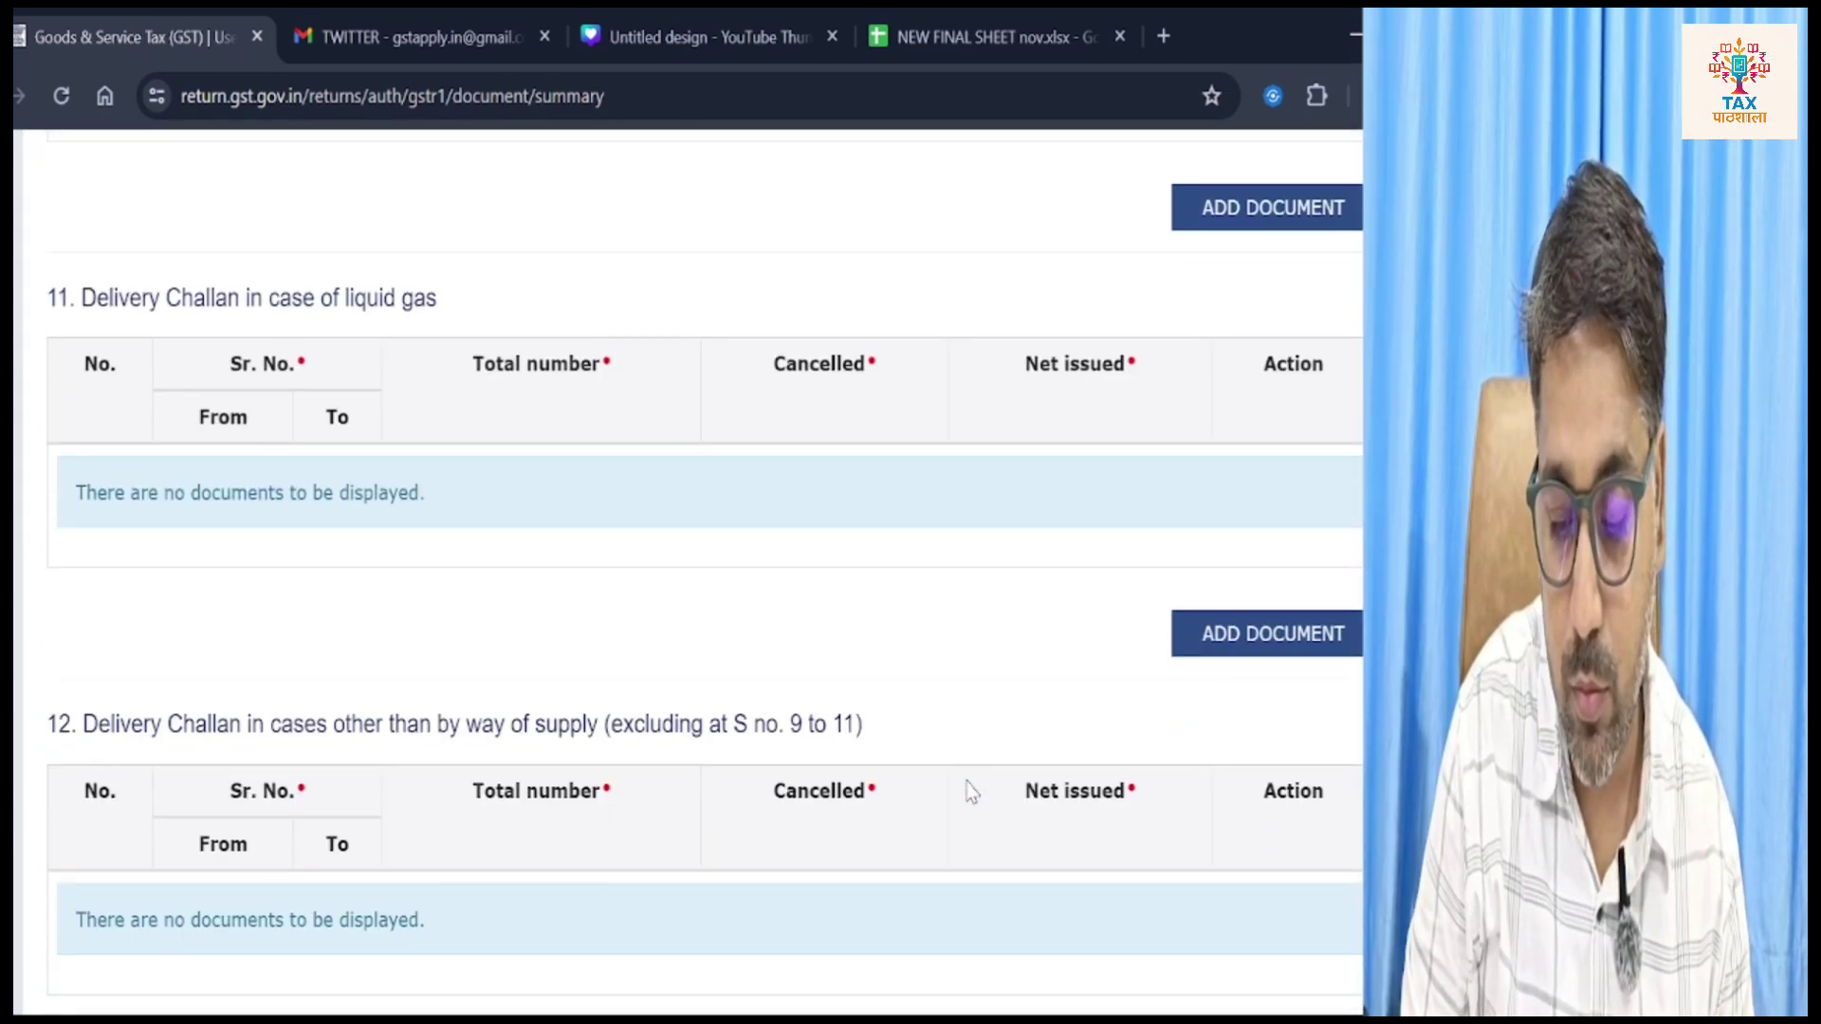
pyautogui.scroll(-4, 971, 793)
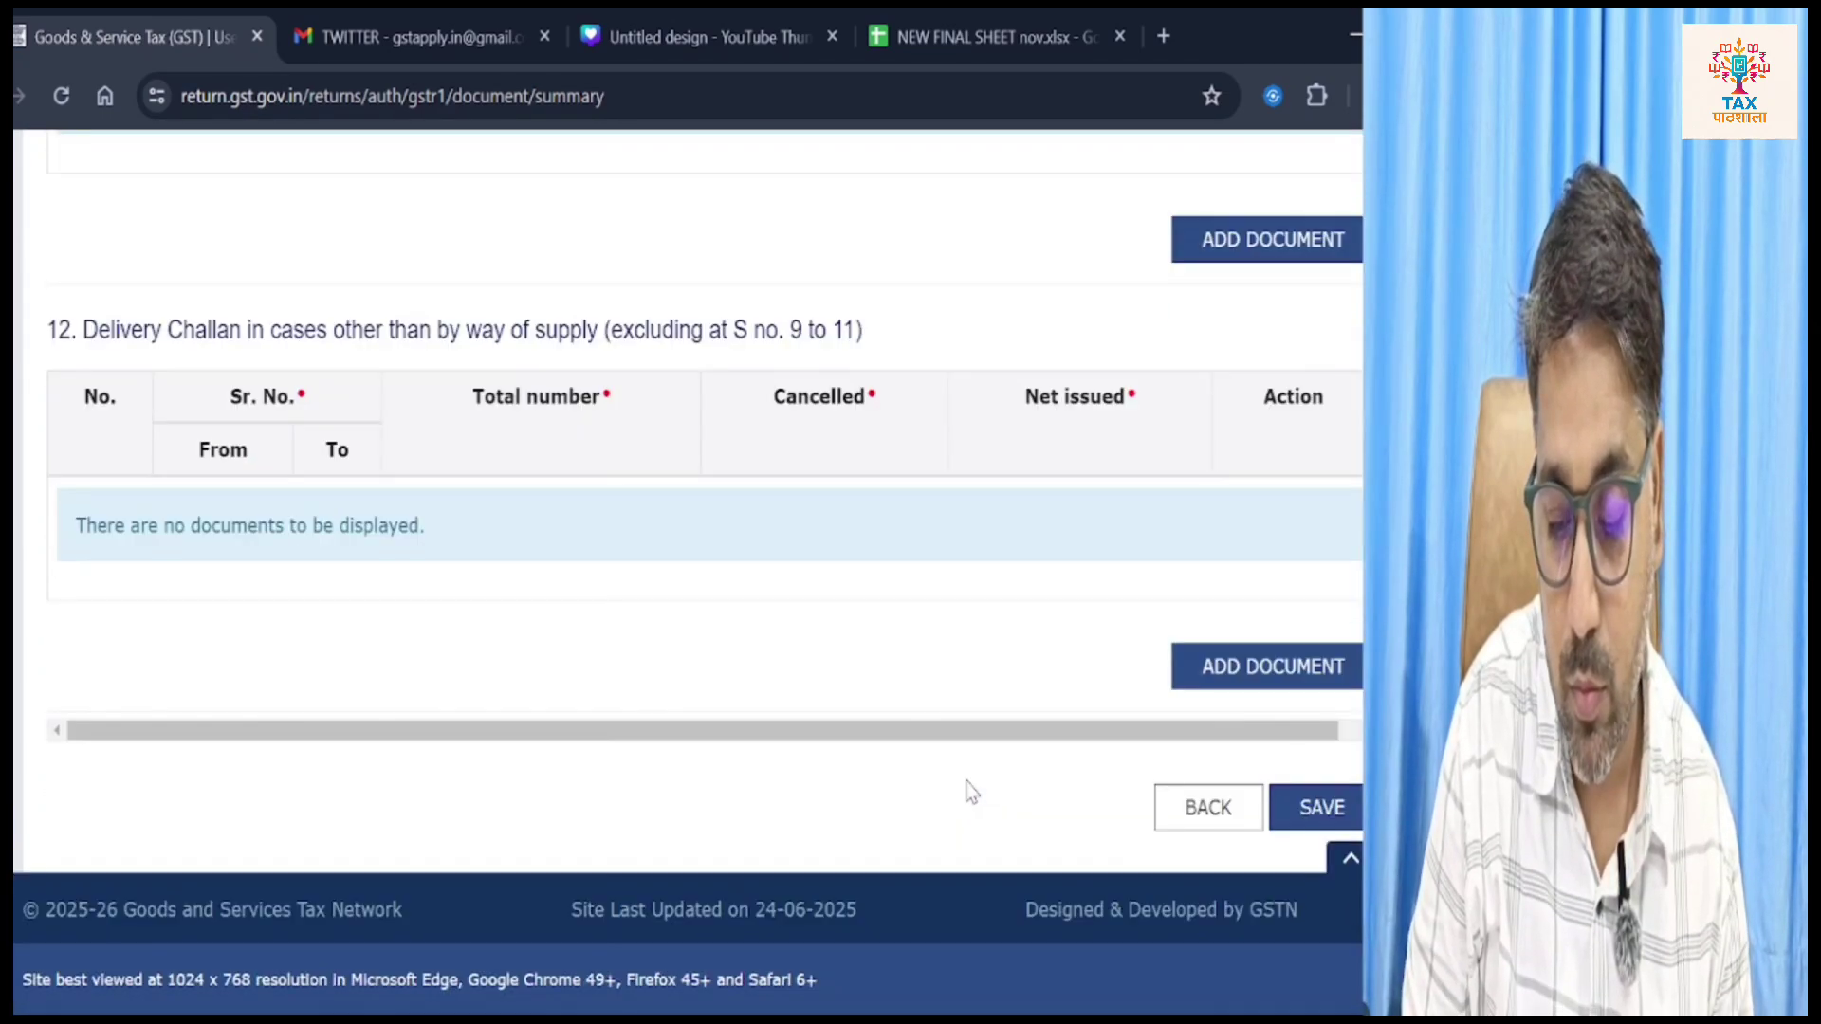
pyautogui.click(1324, 807)
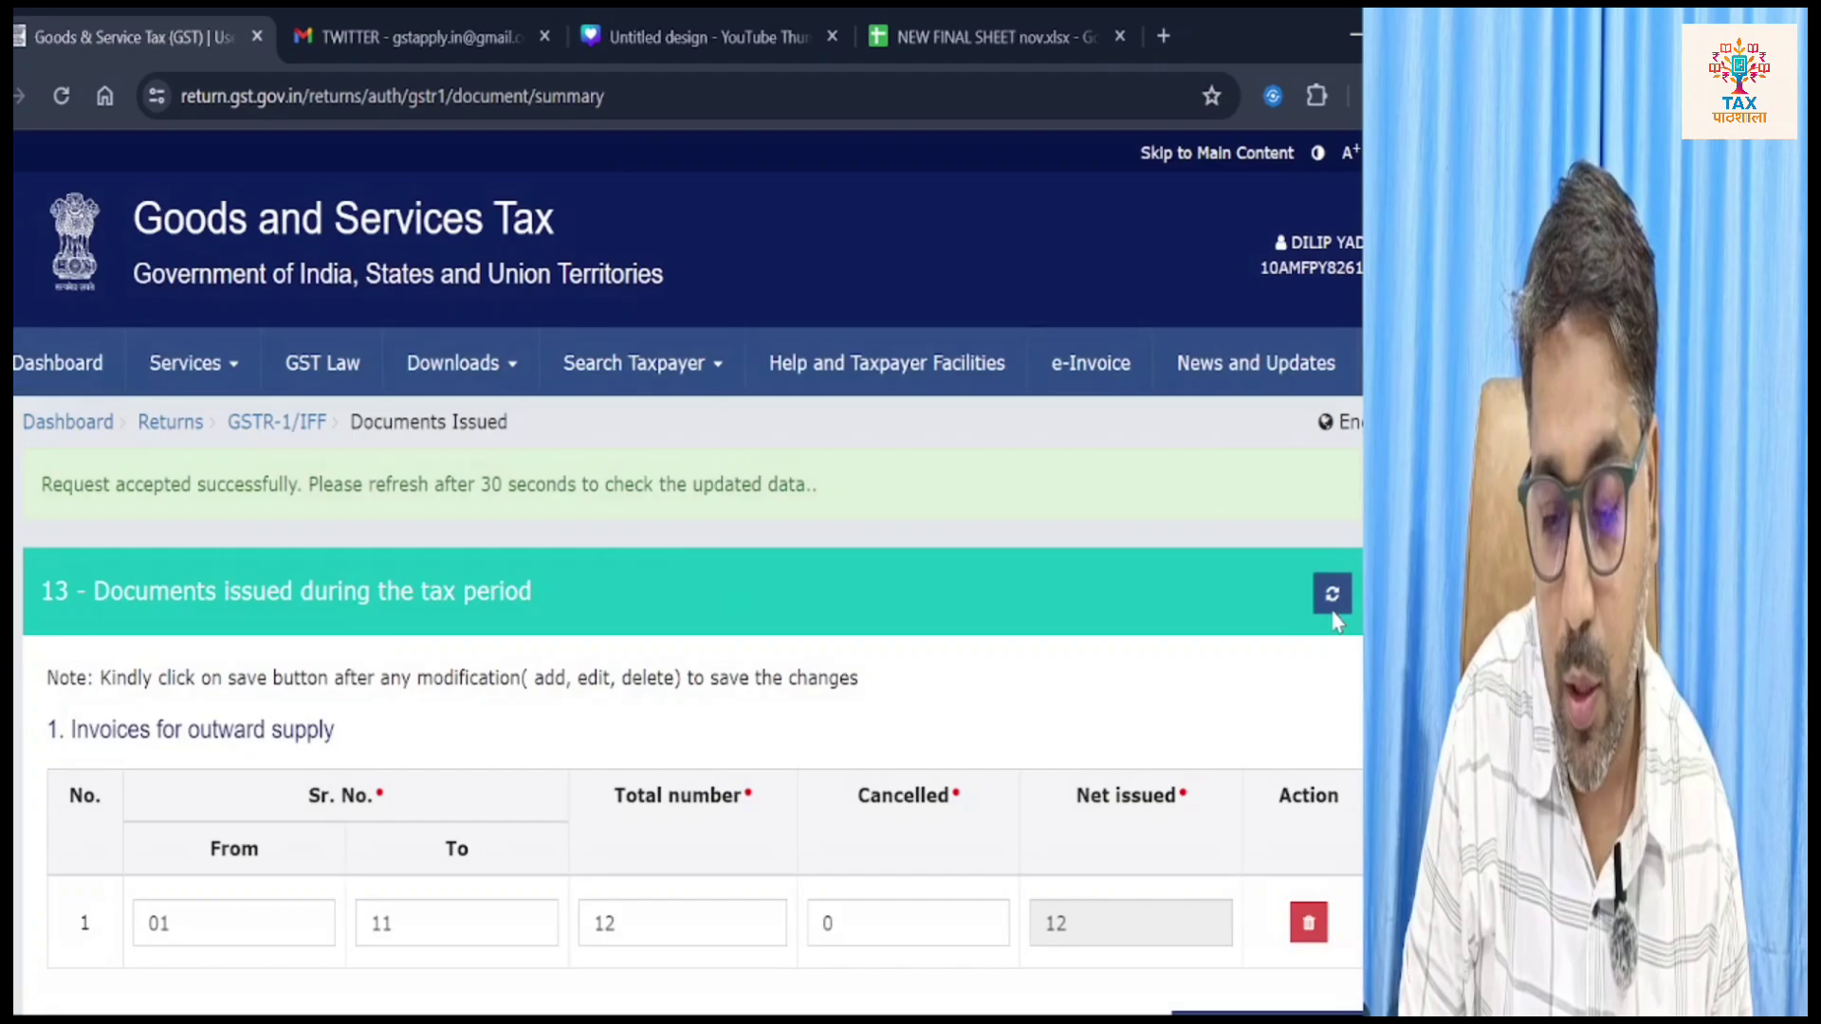
pyautogui.click(1332, 596)
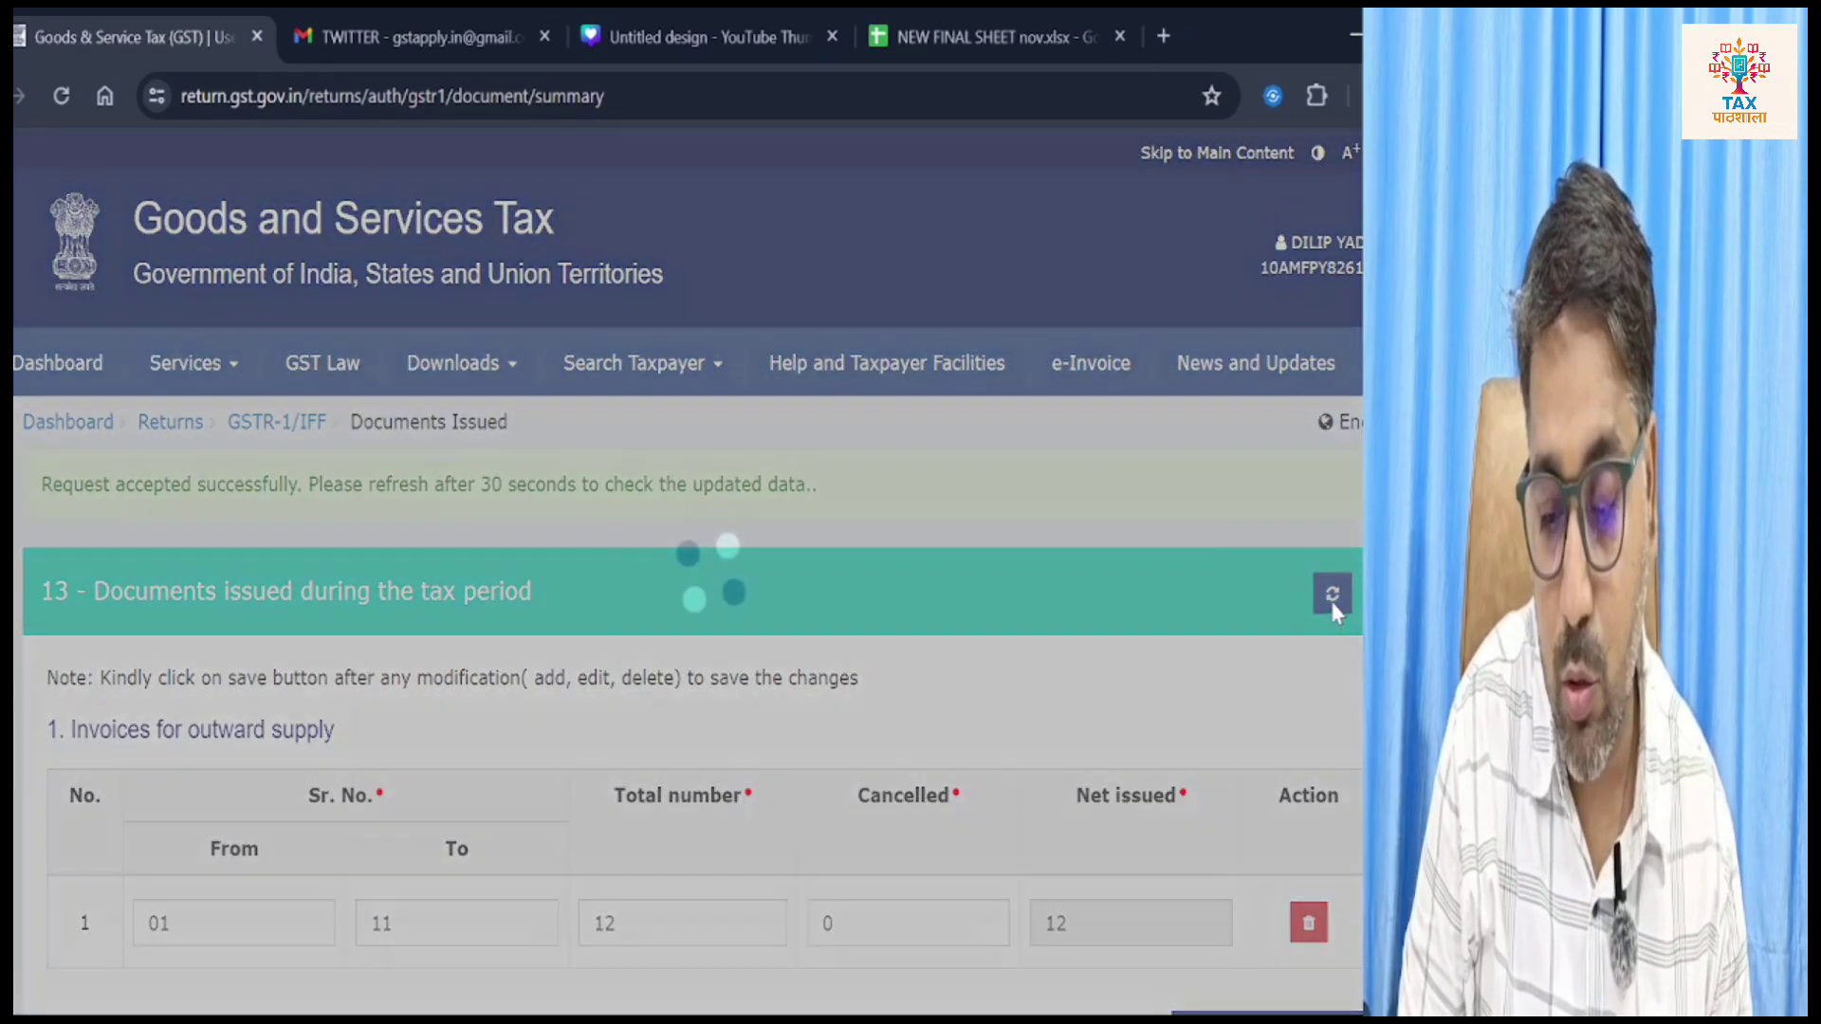
# Step: Go back from the Documents Issued page to the GSTR-1 return page
pyautogui.scroll(-15, 1347, 615)
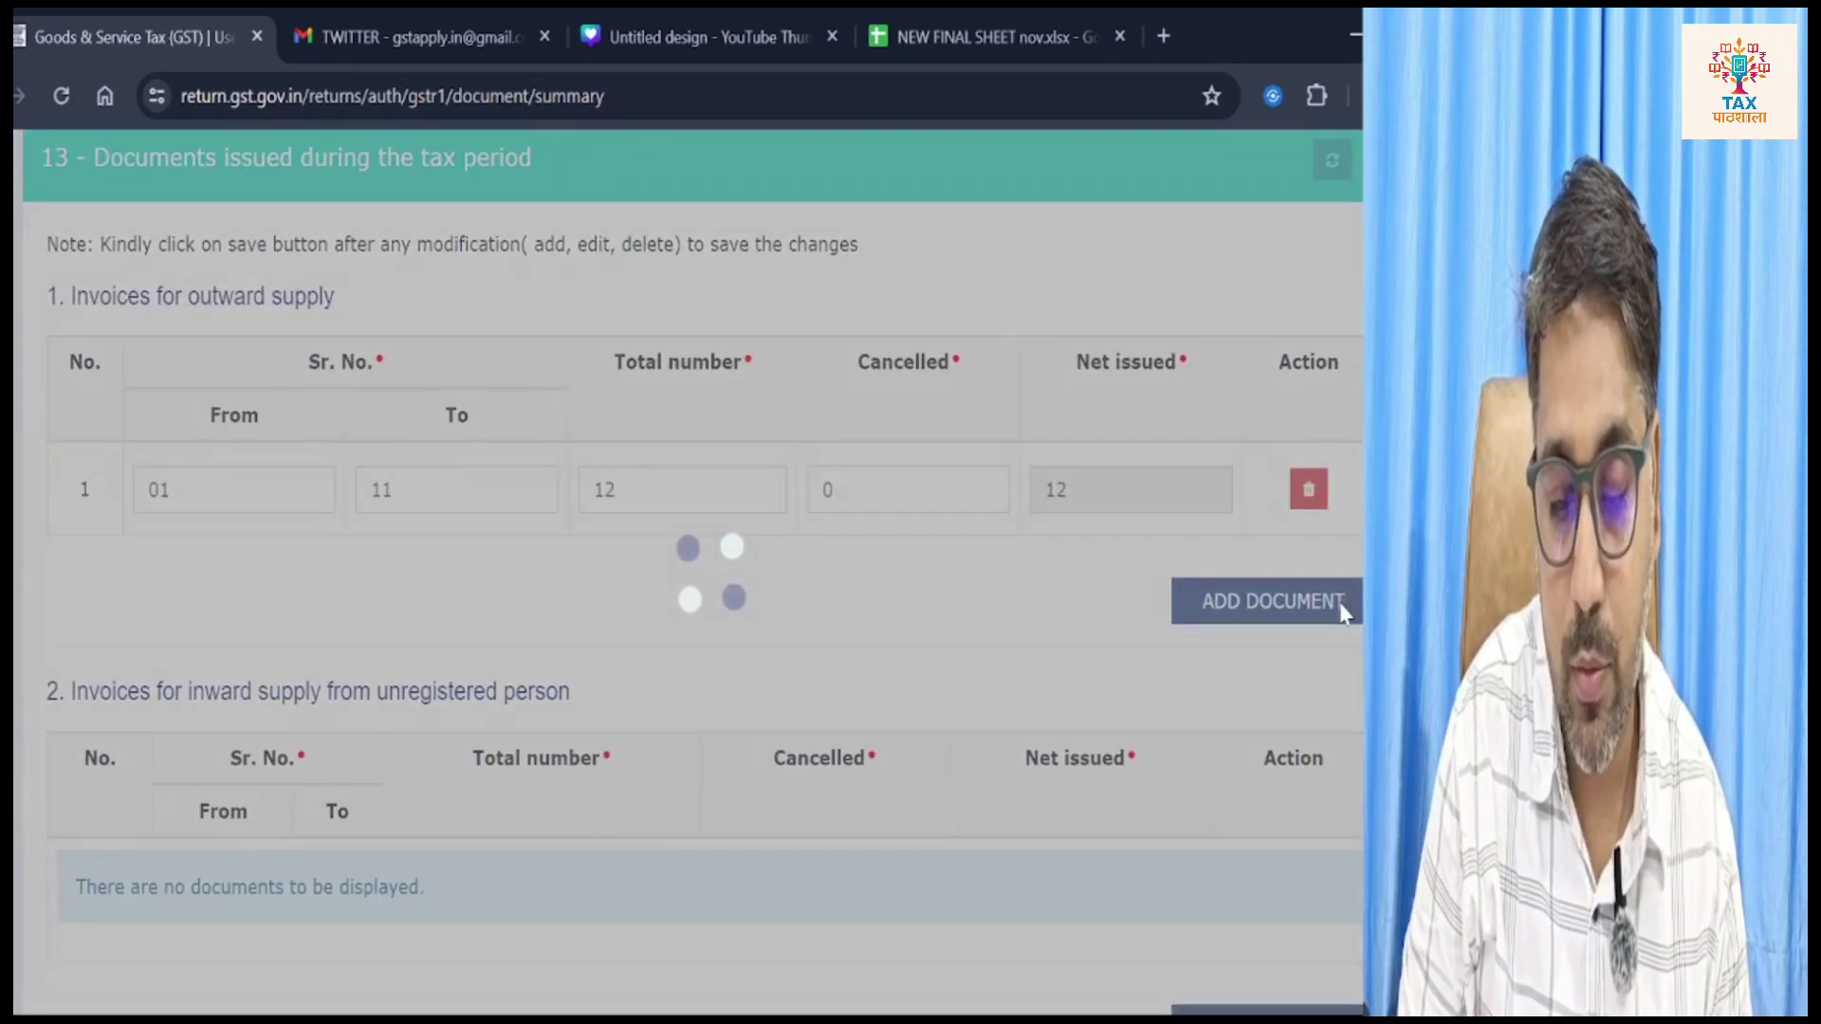
pyautogui.scroll(-15, 1346, 615)
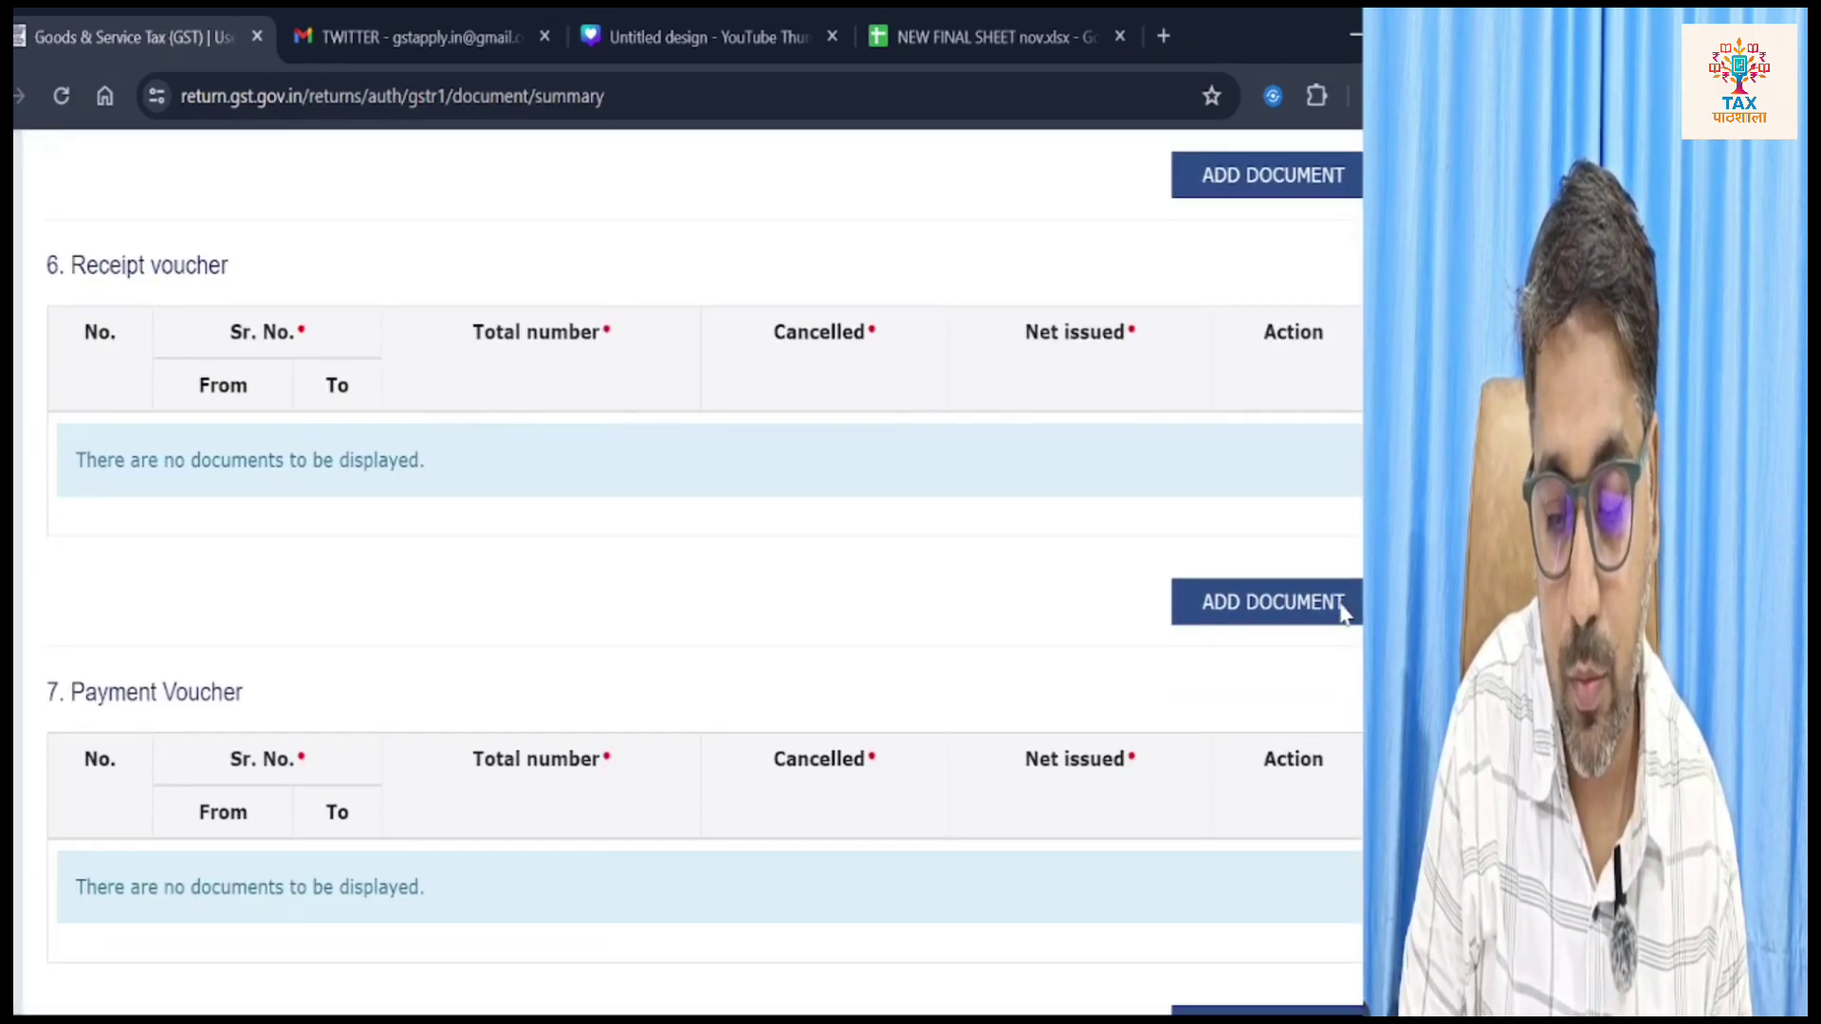
pyautogui.scroll(-5, 1346, 615)
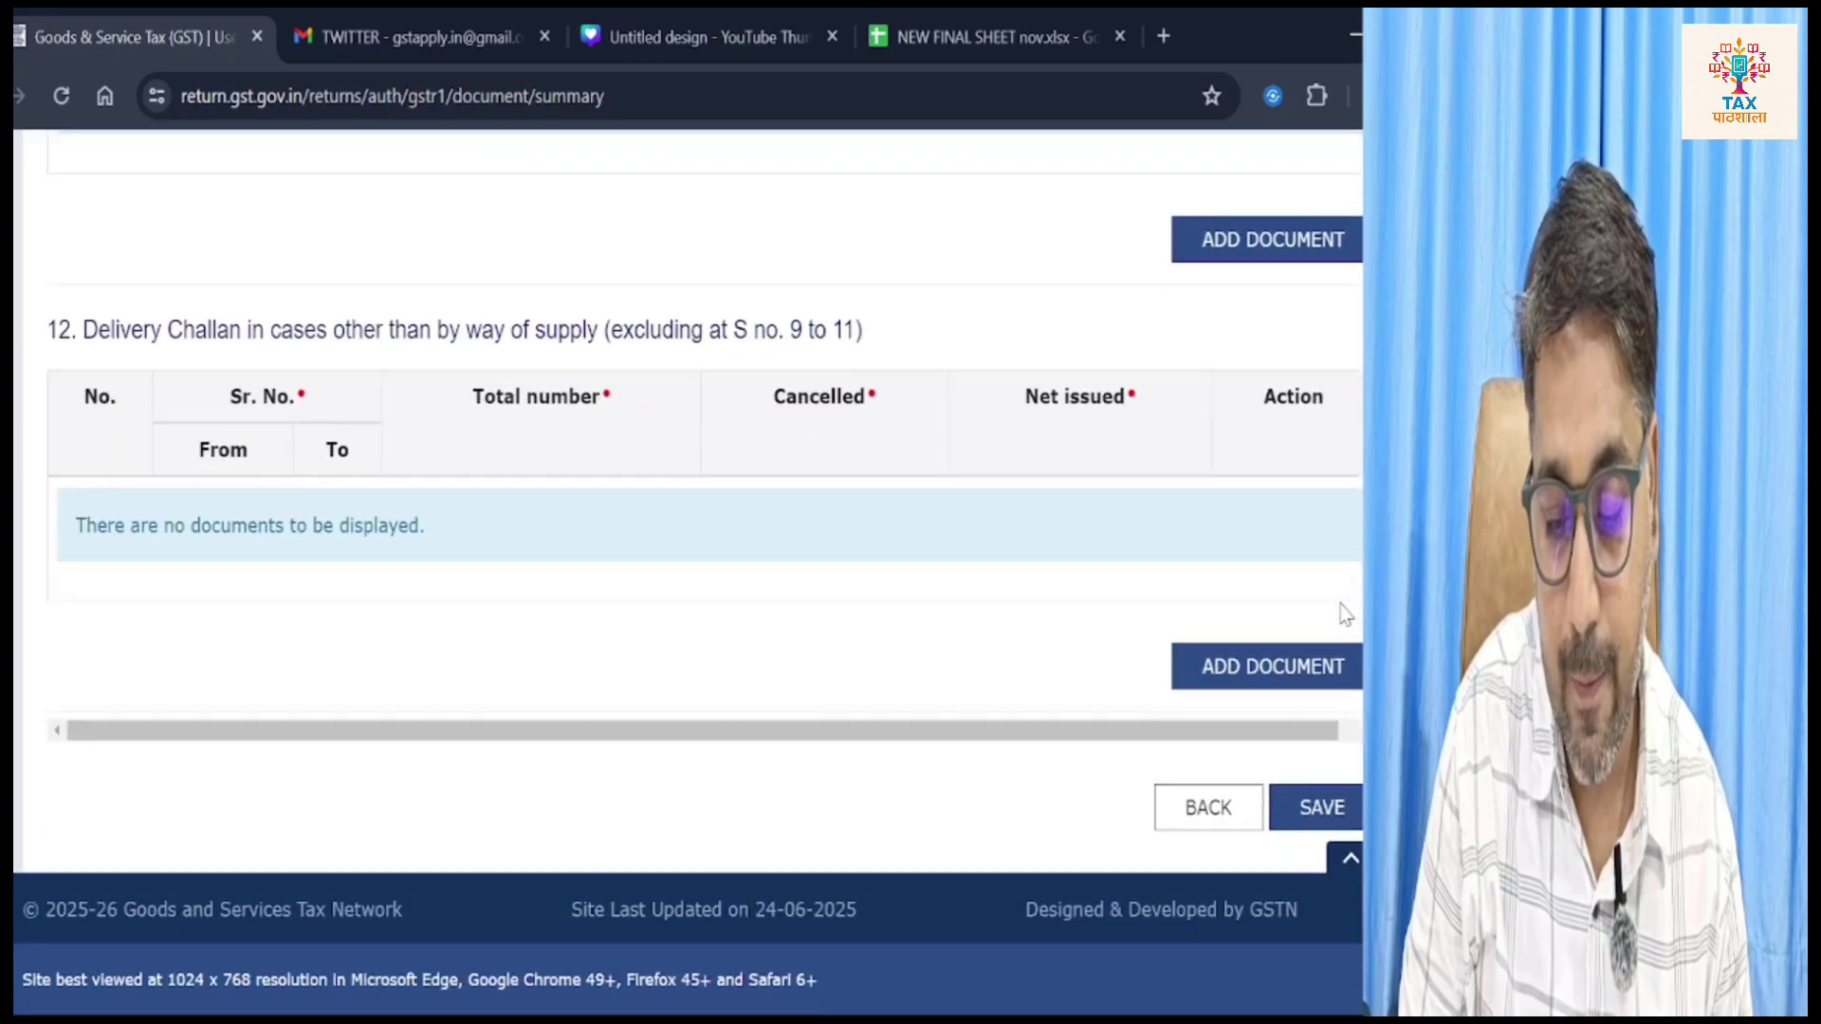
pyautogui.click(1197, 814)
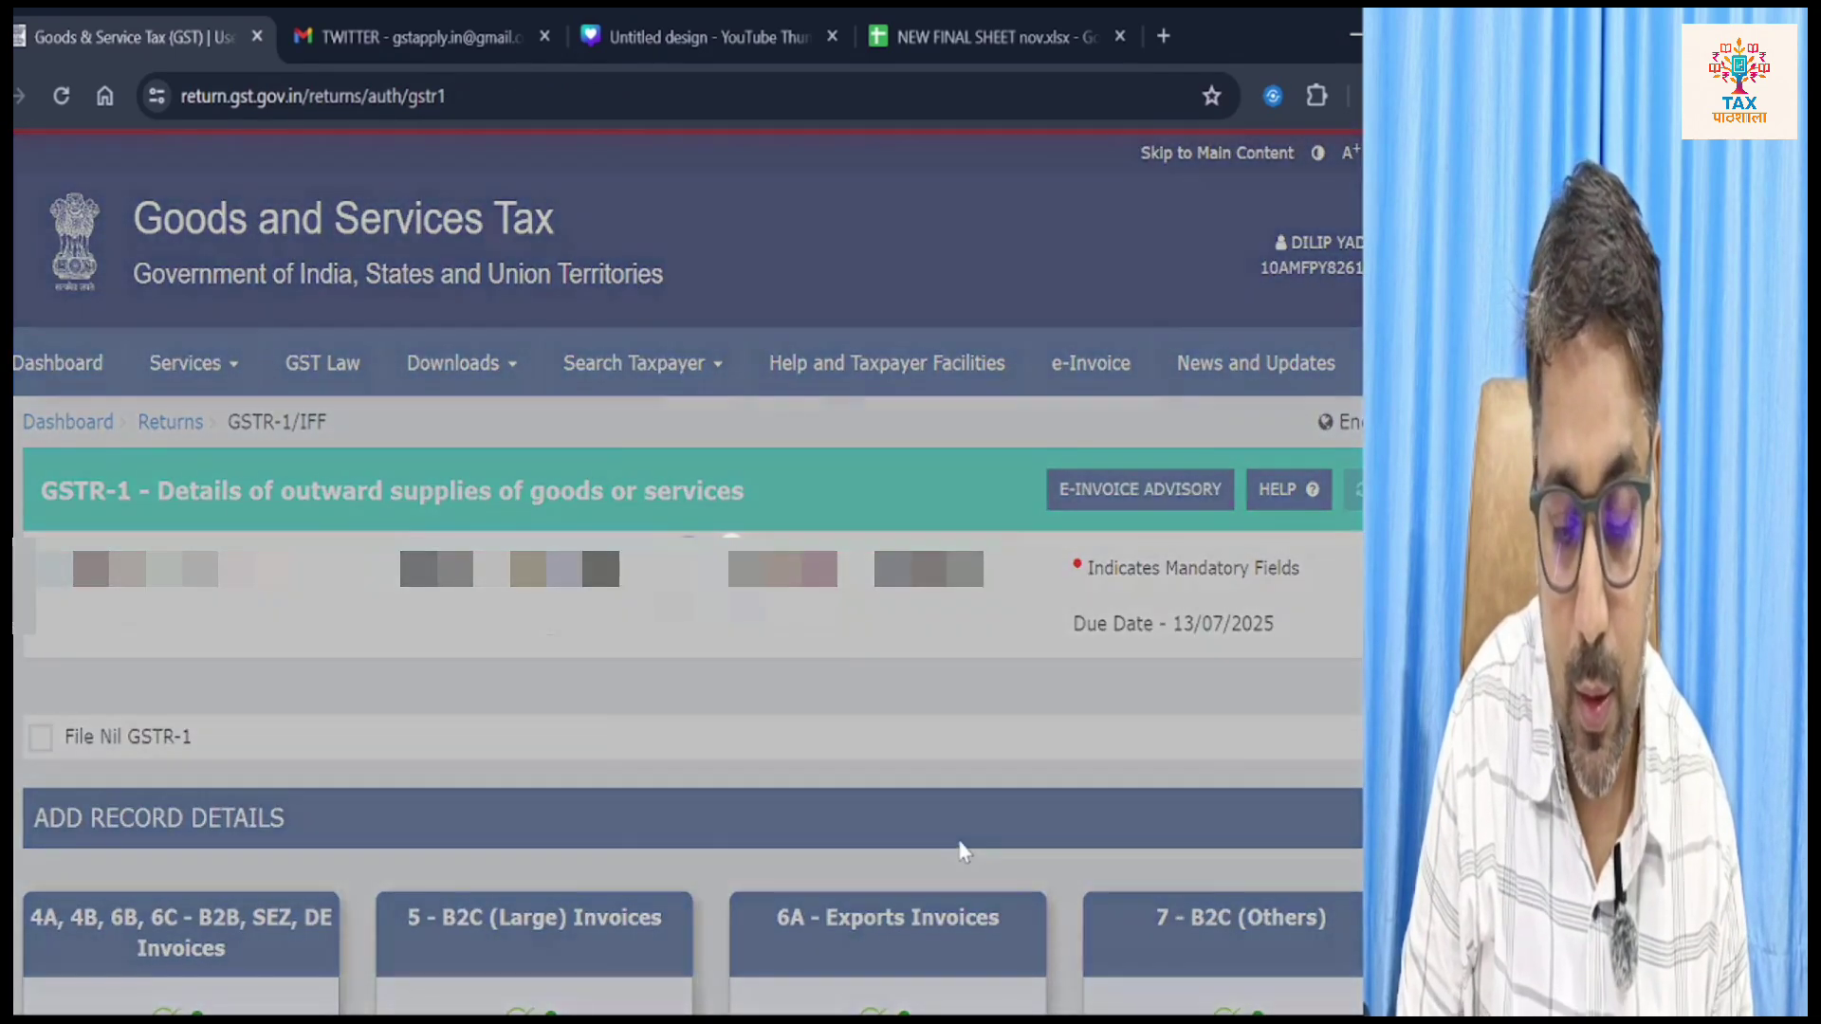
# Step: Try to generate the GSTR-1 summary with the Table 12 and Table 13 entries included
pyautogui.scroll(-8, 959, 845)
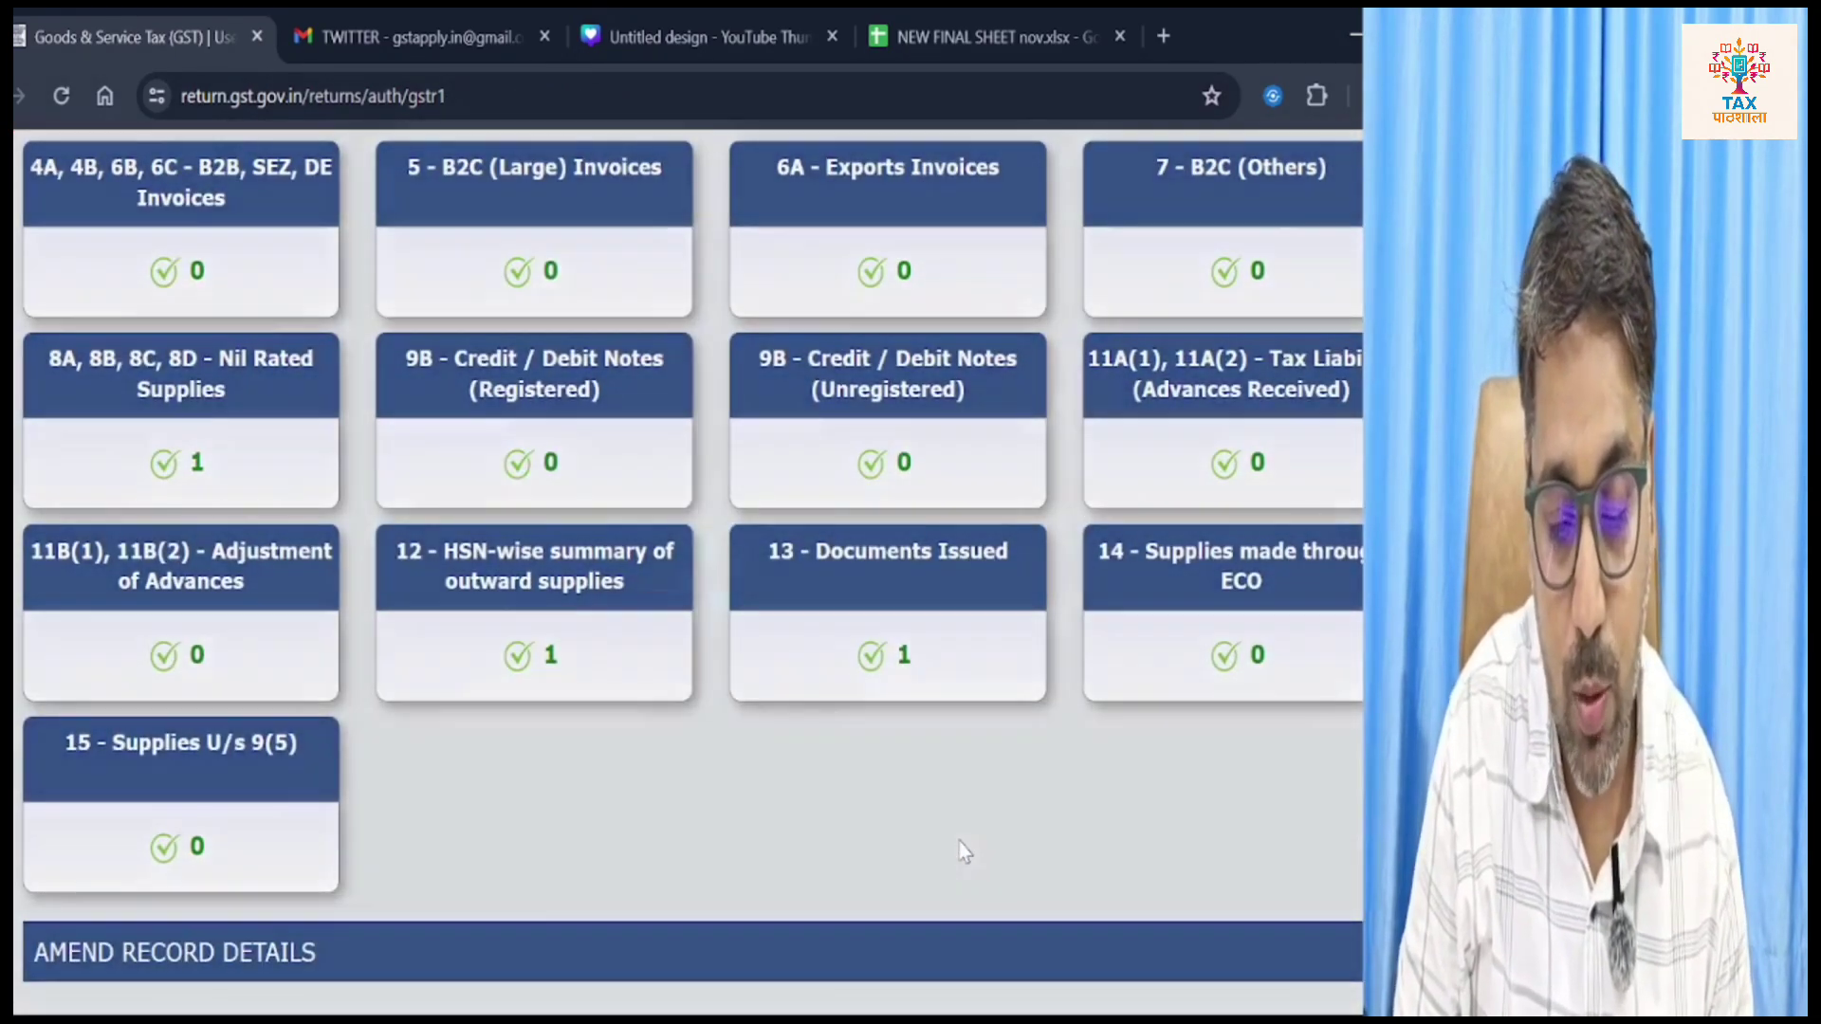
pyautogui.scroll(-5, 960, 844)
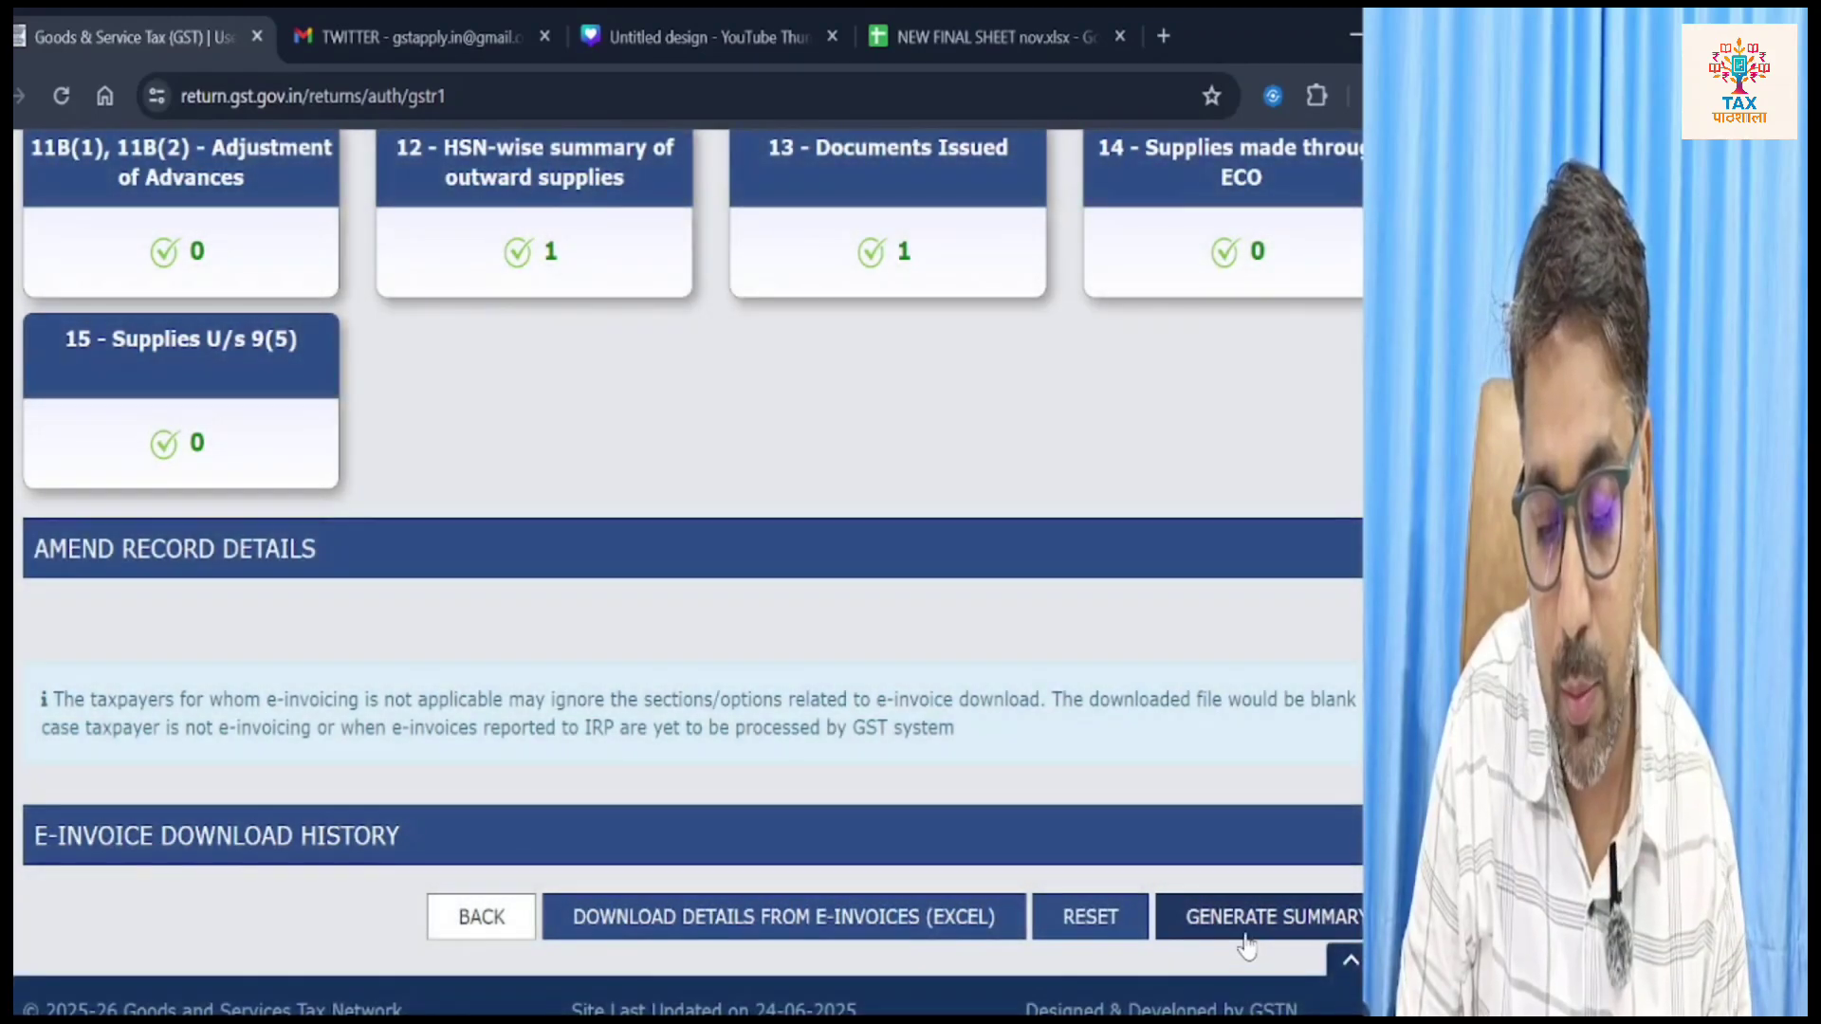
pyautogui.click(1246, 928)
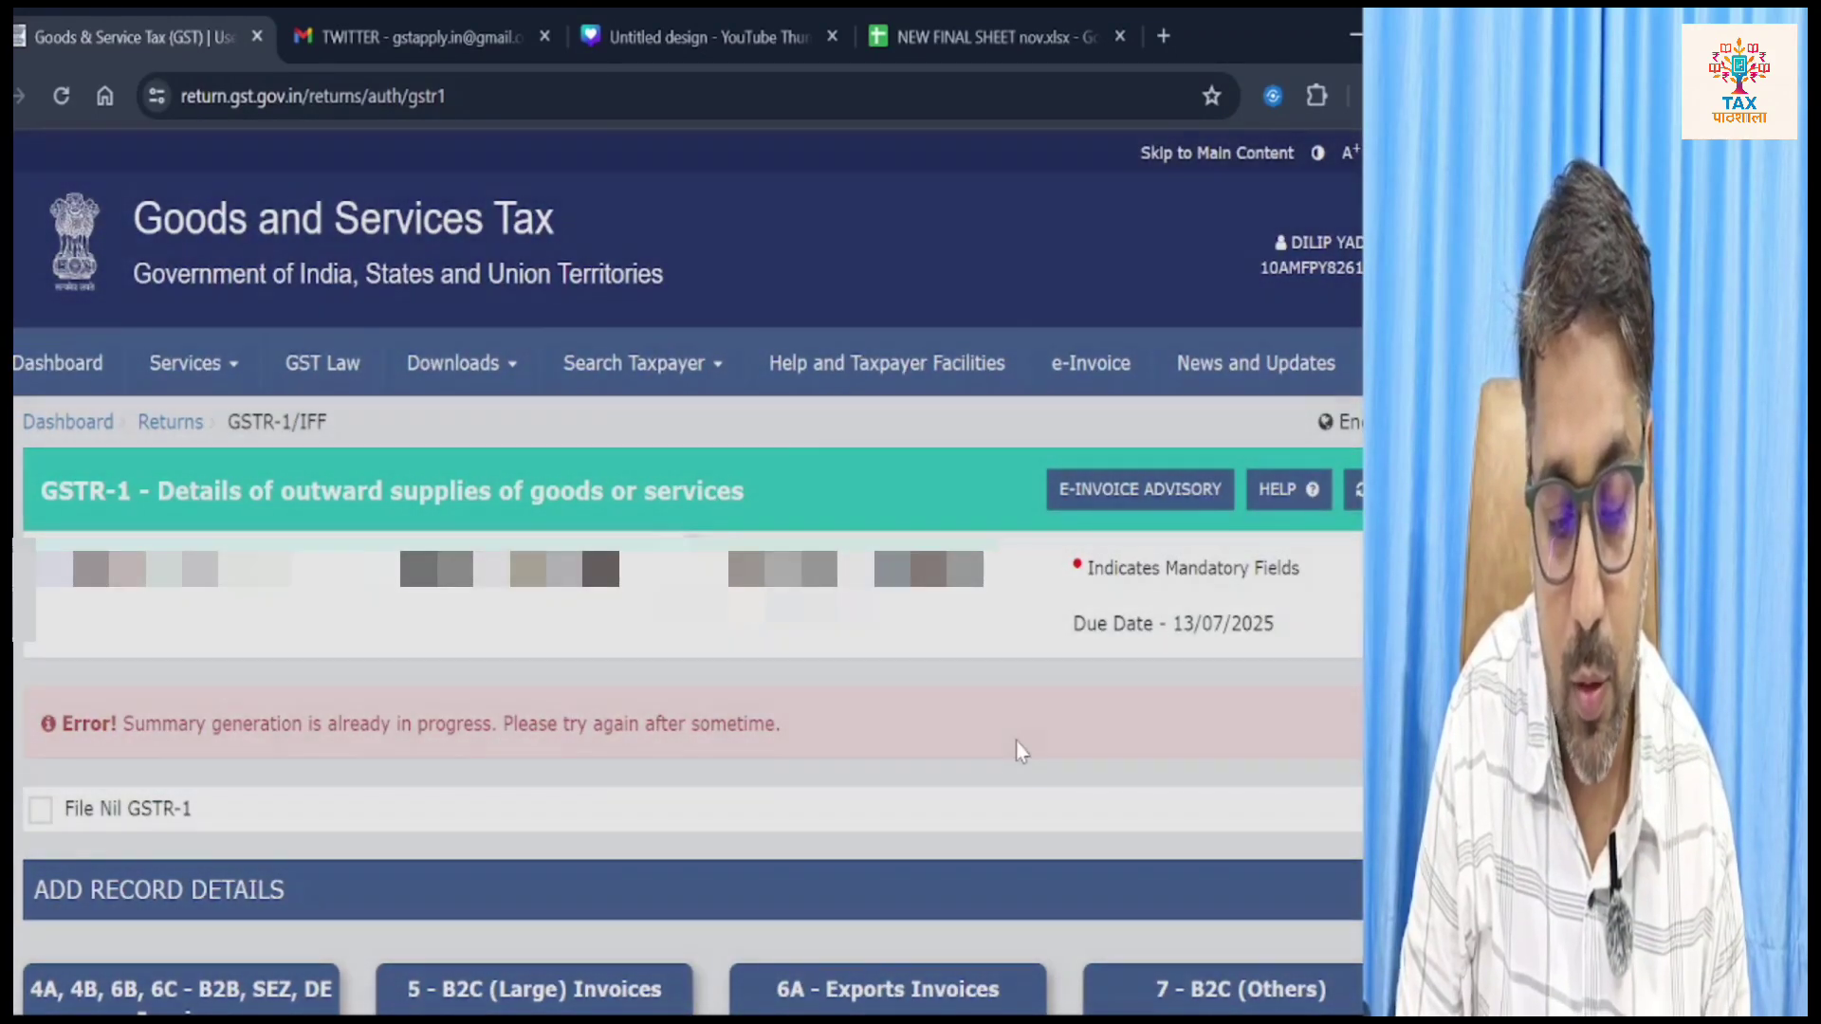
# Step: Refresh the GSTR-1 status and retry the summary generation, repeating the refresh and request a second time
pyautogui.scroll(-2, 1016, 748)
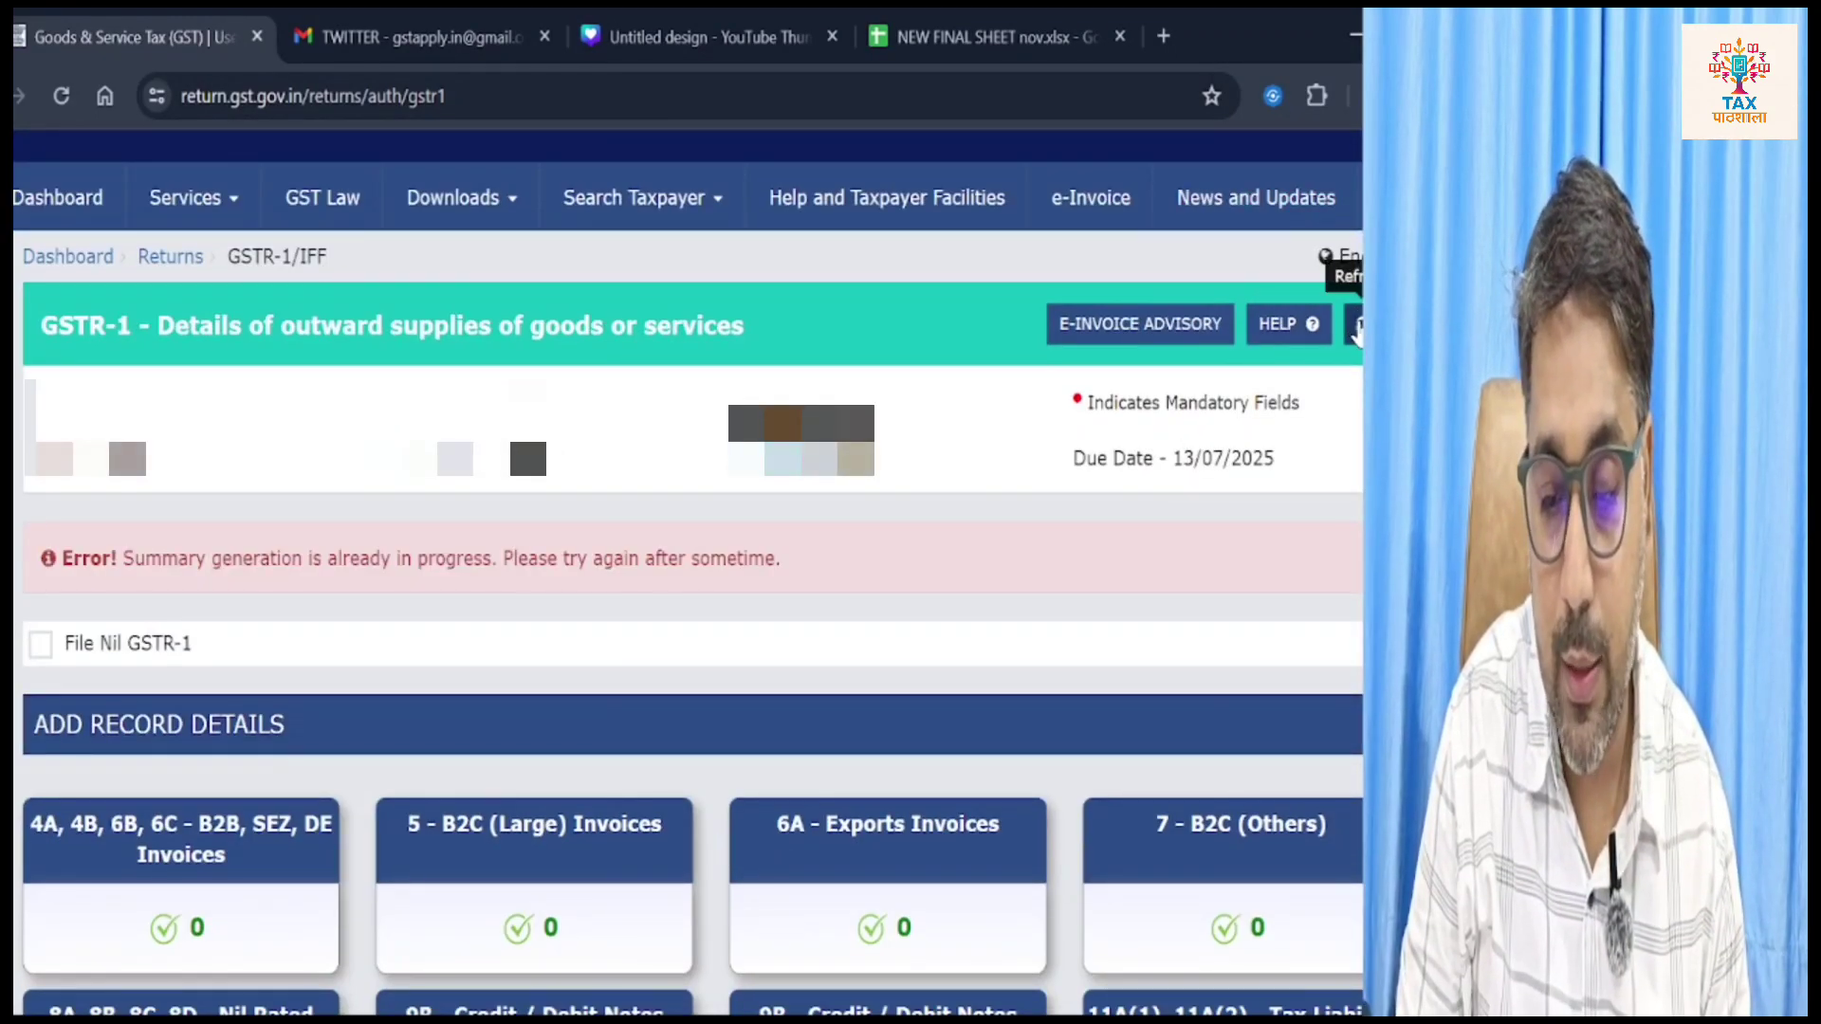
pyautogui.click(1358, 327)
pyautogui.scroll(-10, 1064, 607)
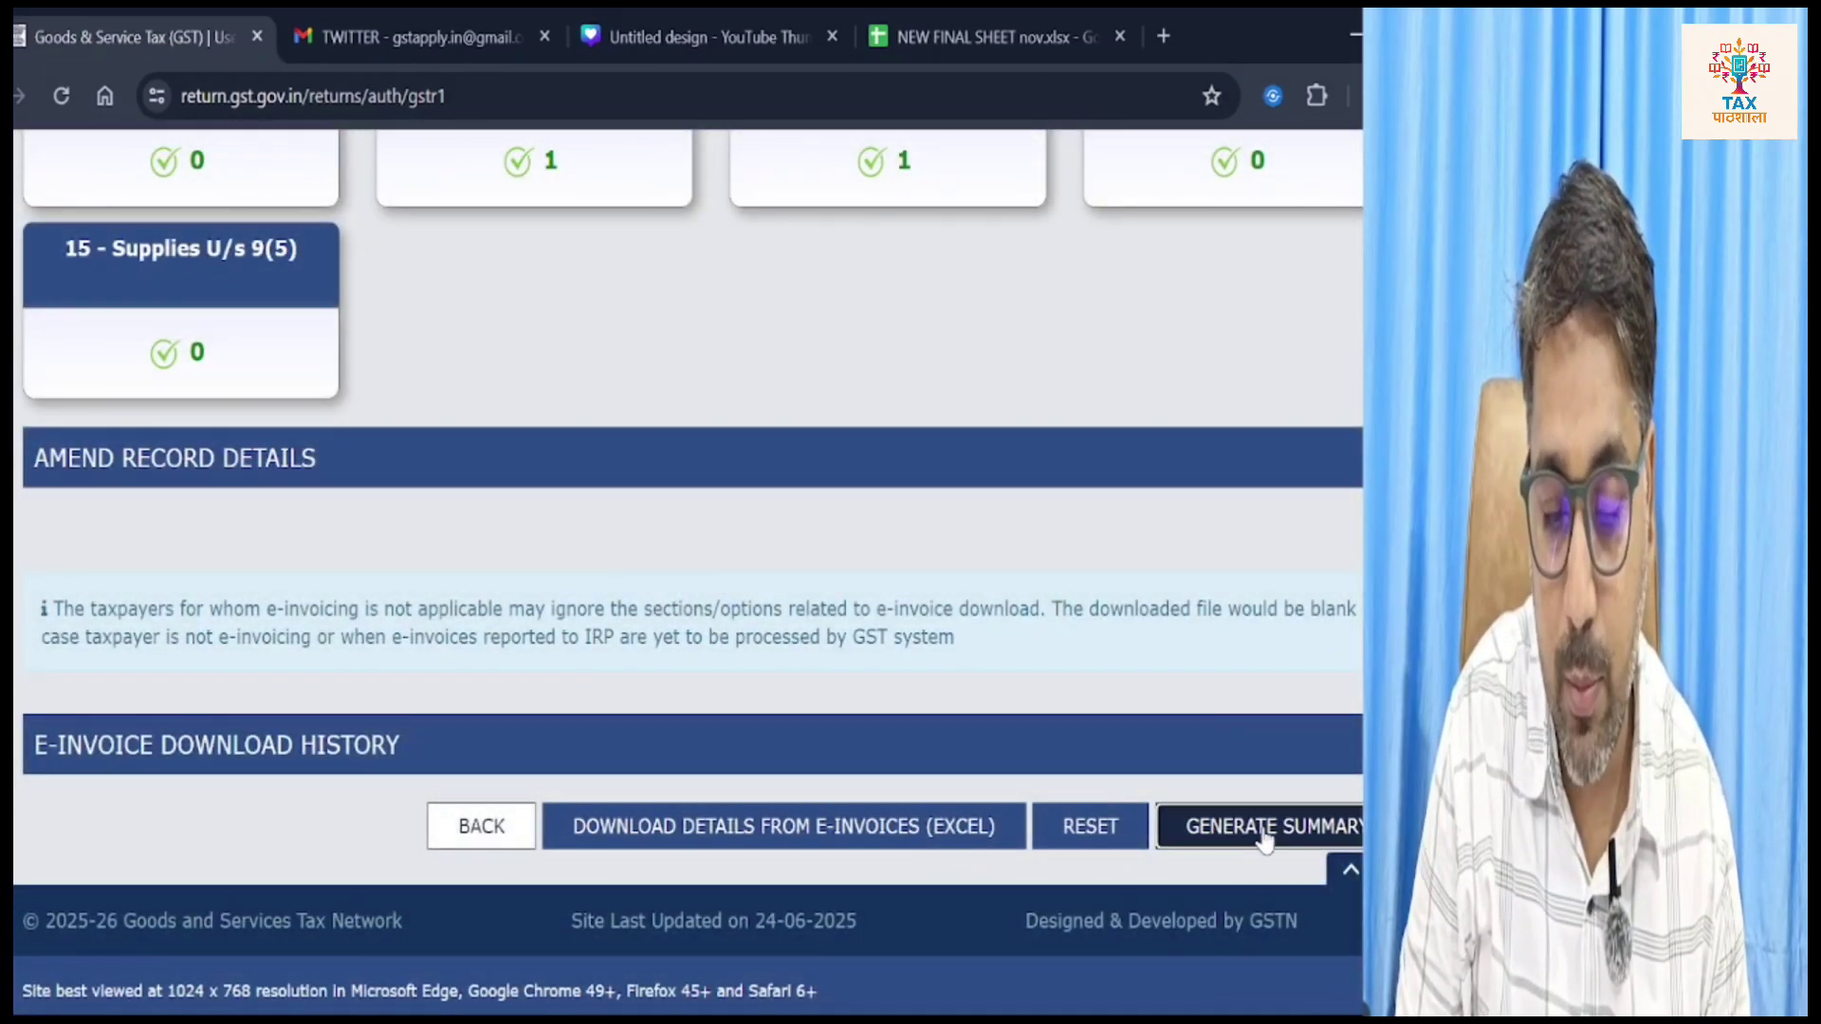
pyautogui.click(1267, 835)
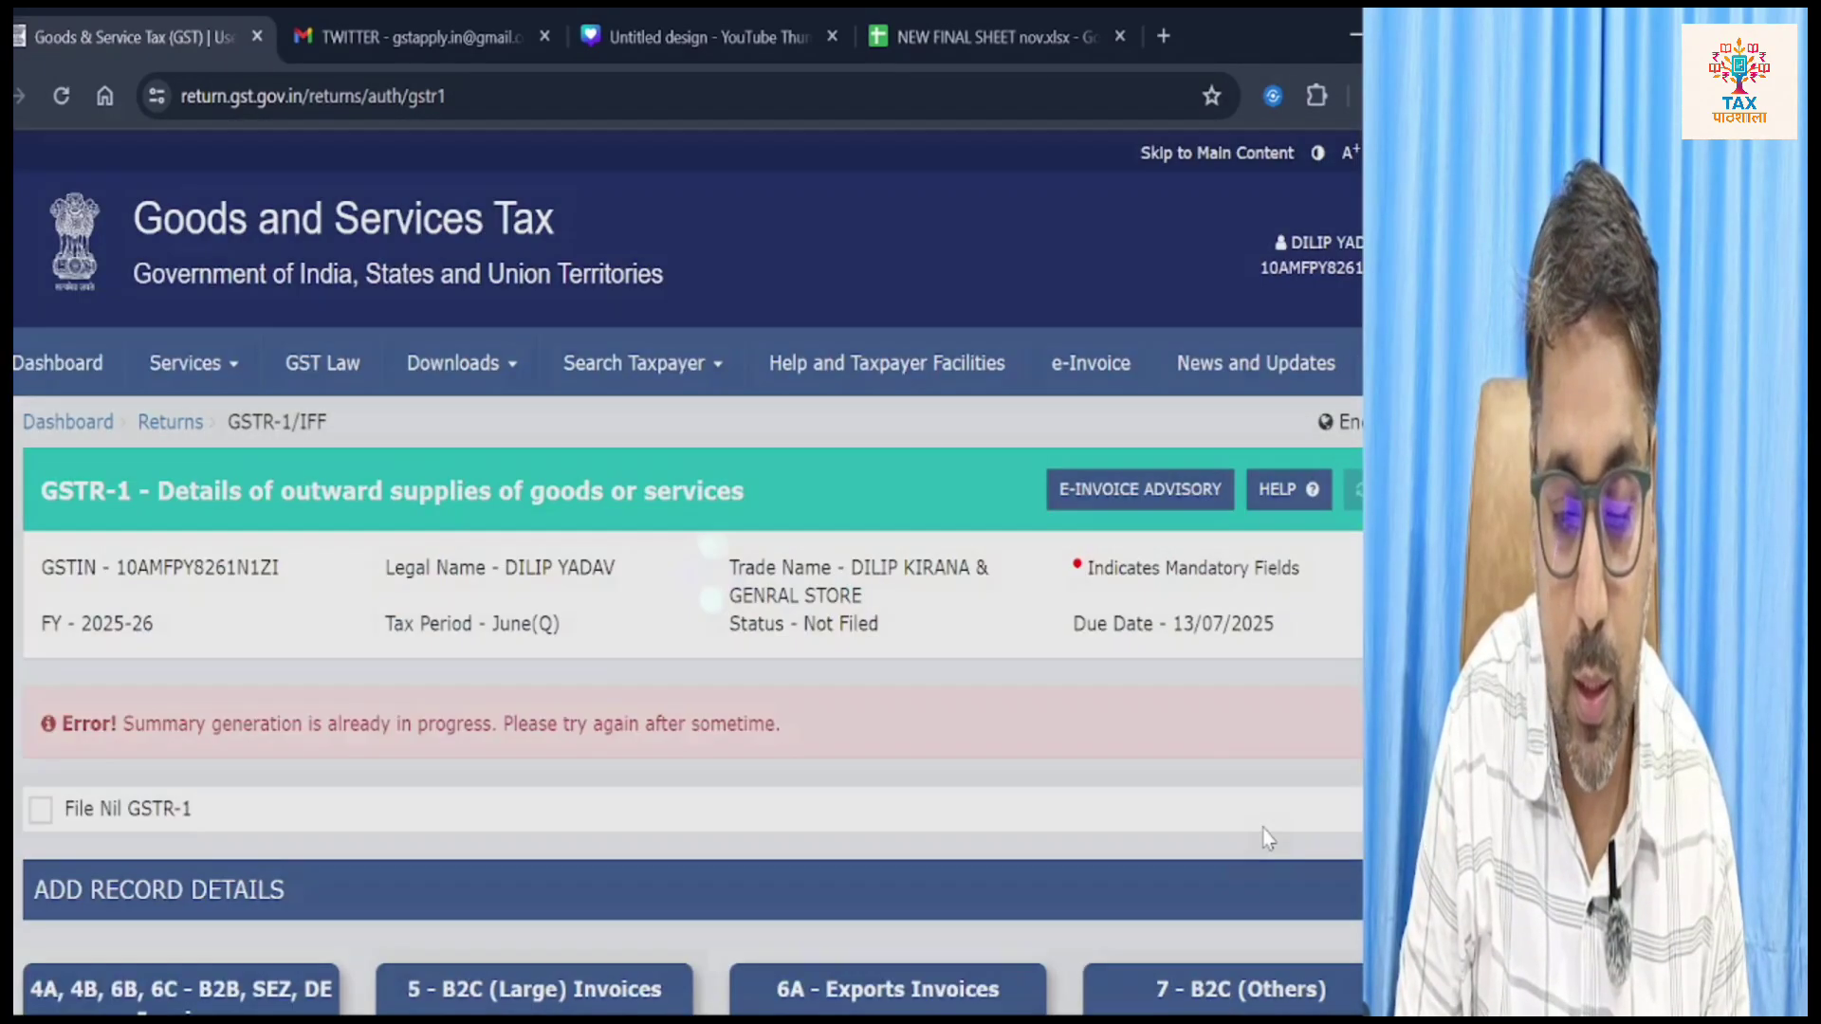
pyautogui.scroll(-2, 1130, 775)
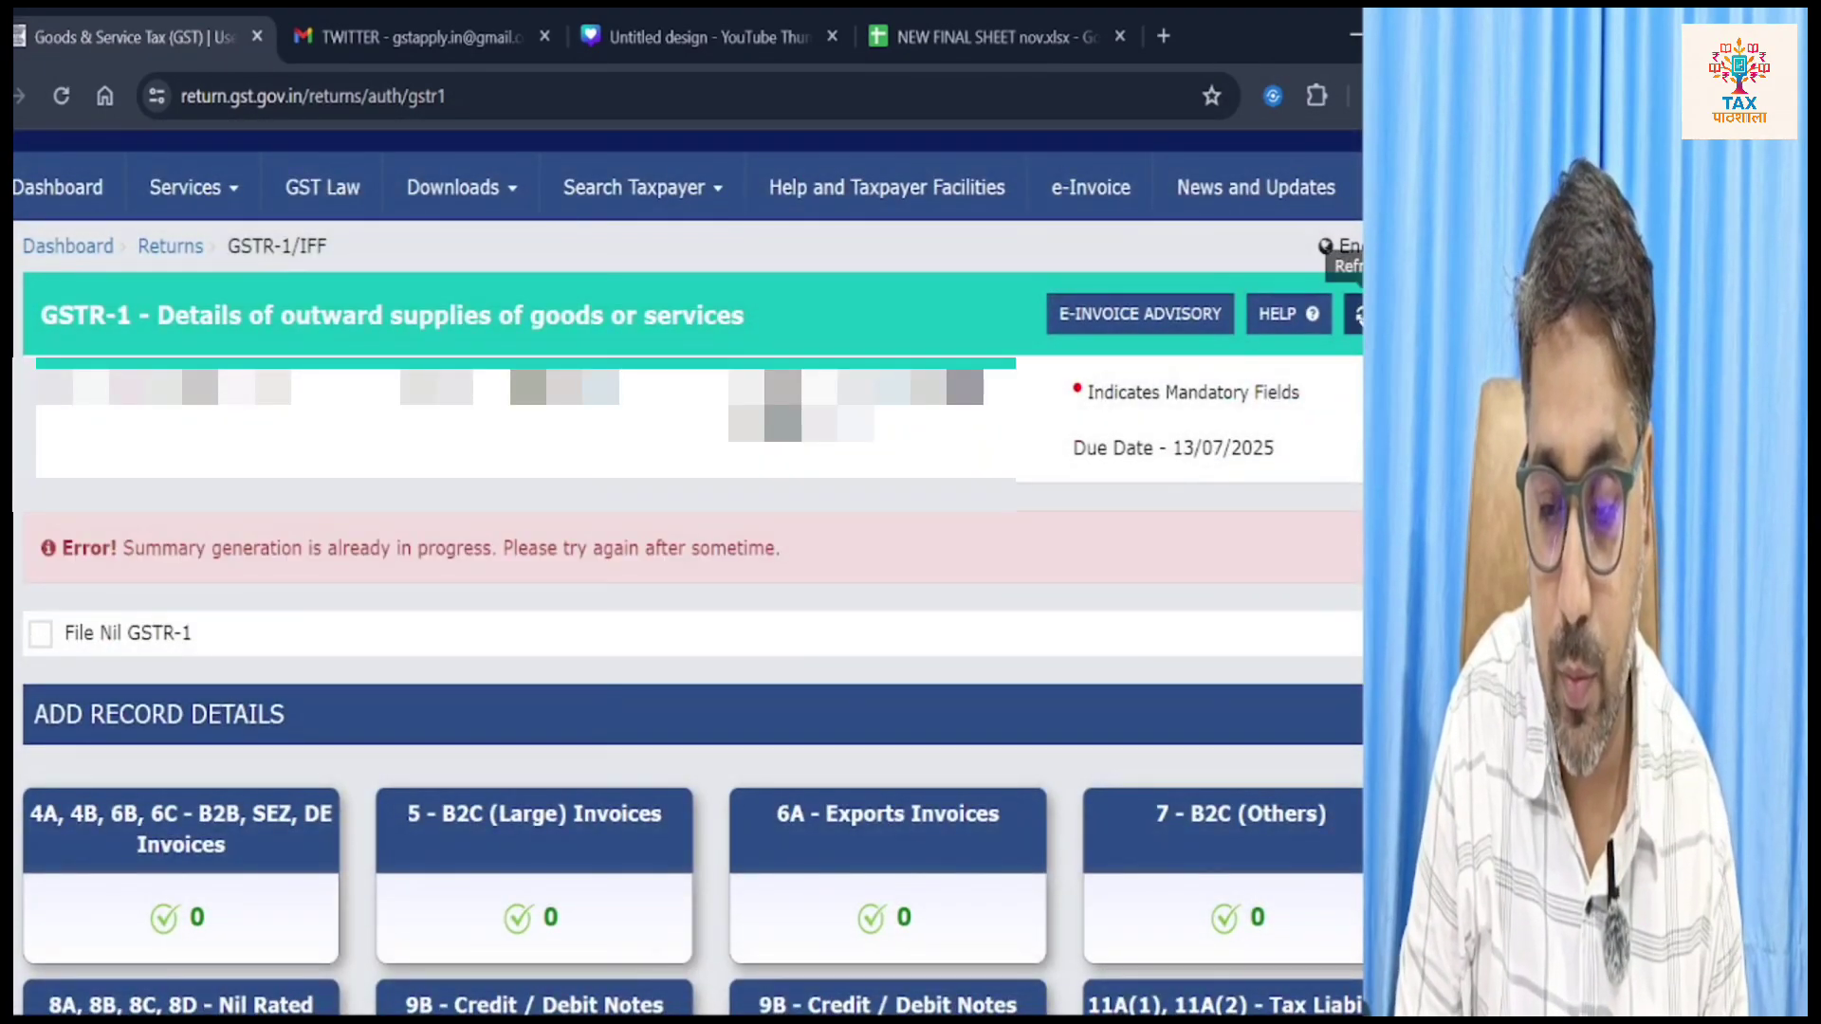
pyautogui.click(1356, 315)
pyautogui.scroll(-6, 1042, 607)
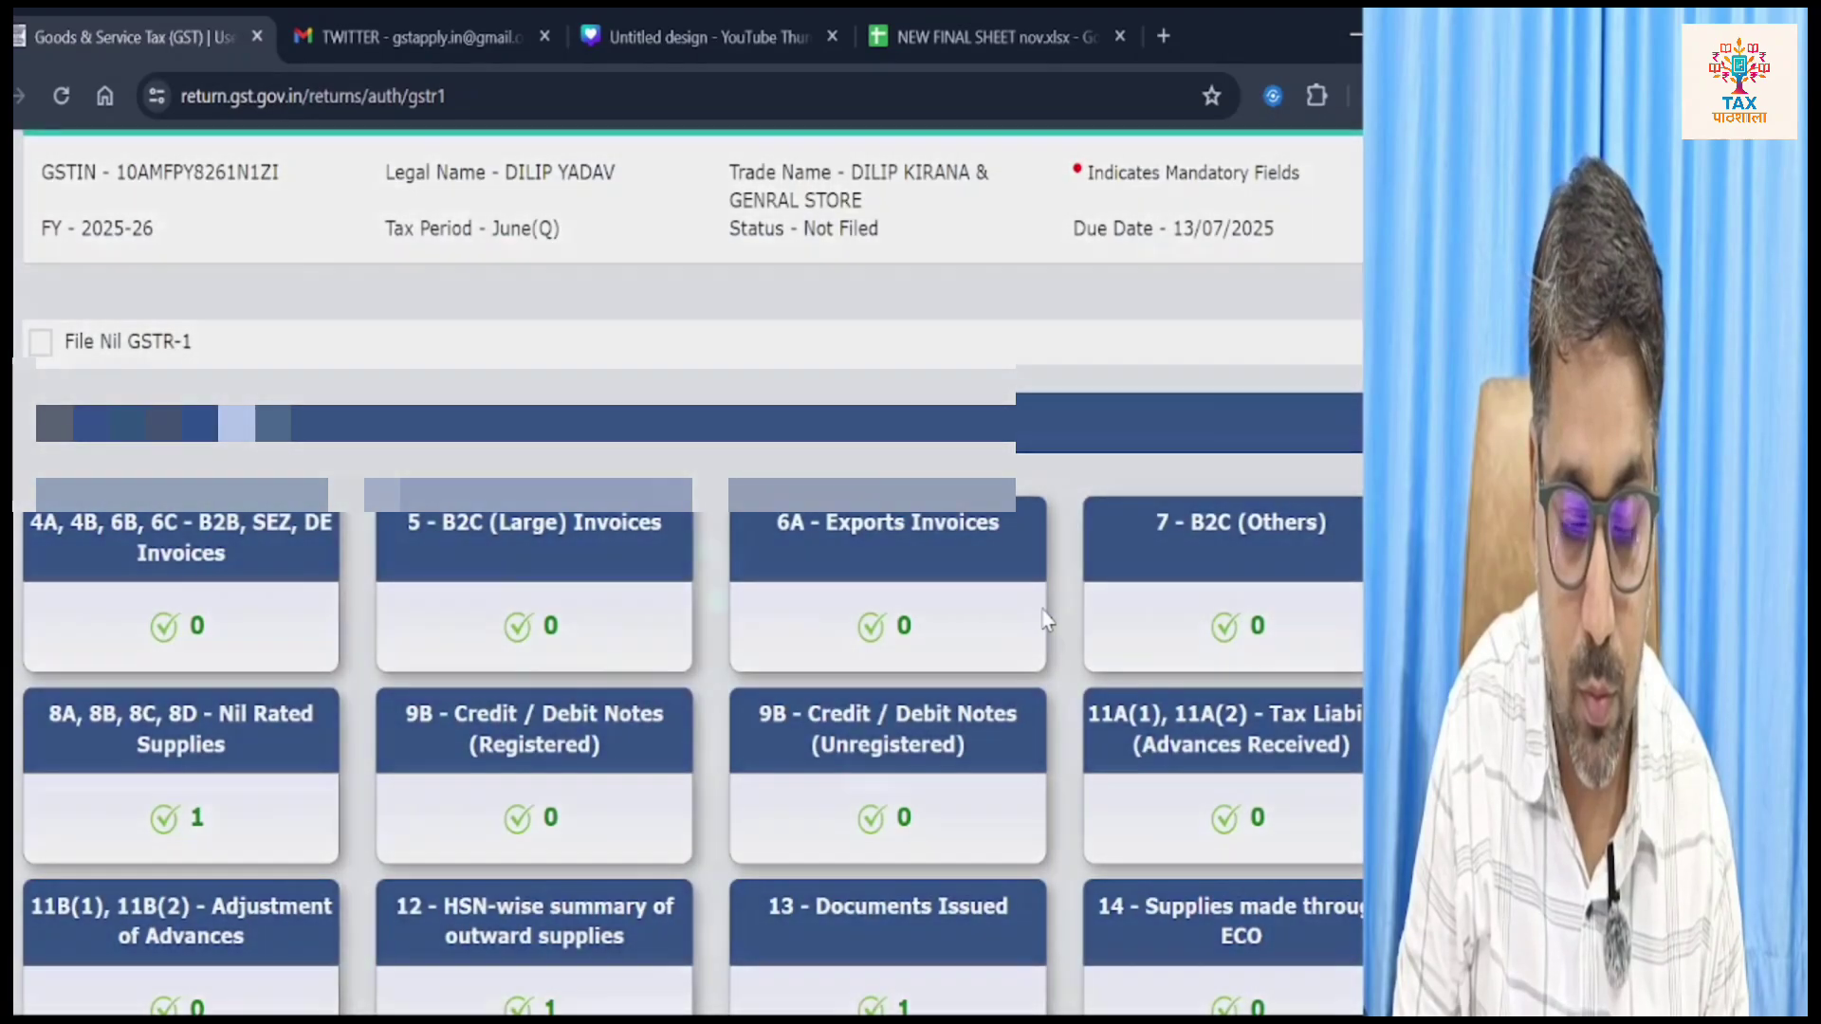
pyautogui.scroll(-6, 1053, 626)
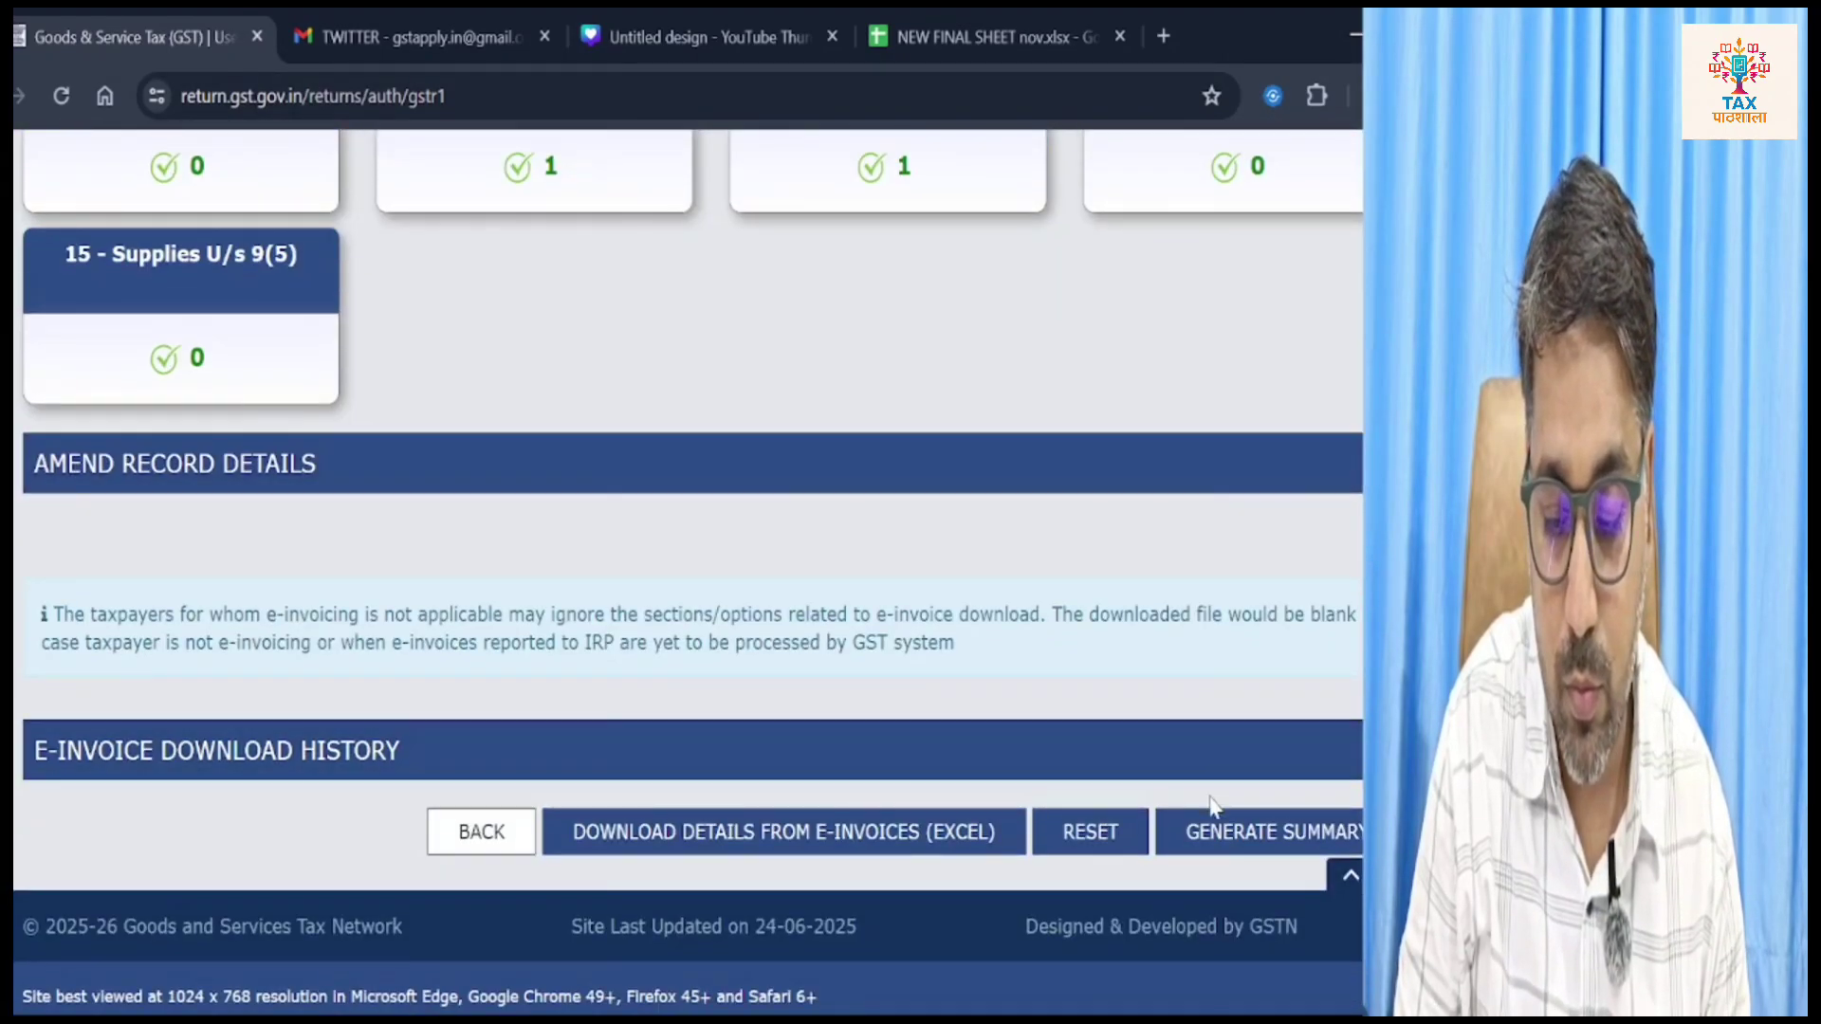
pyautogui.click(1227, 834)
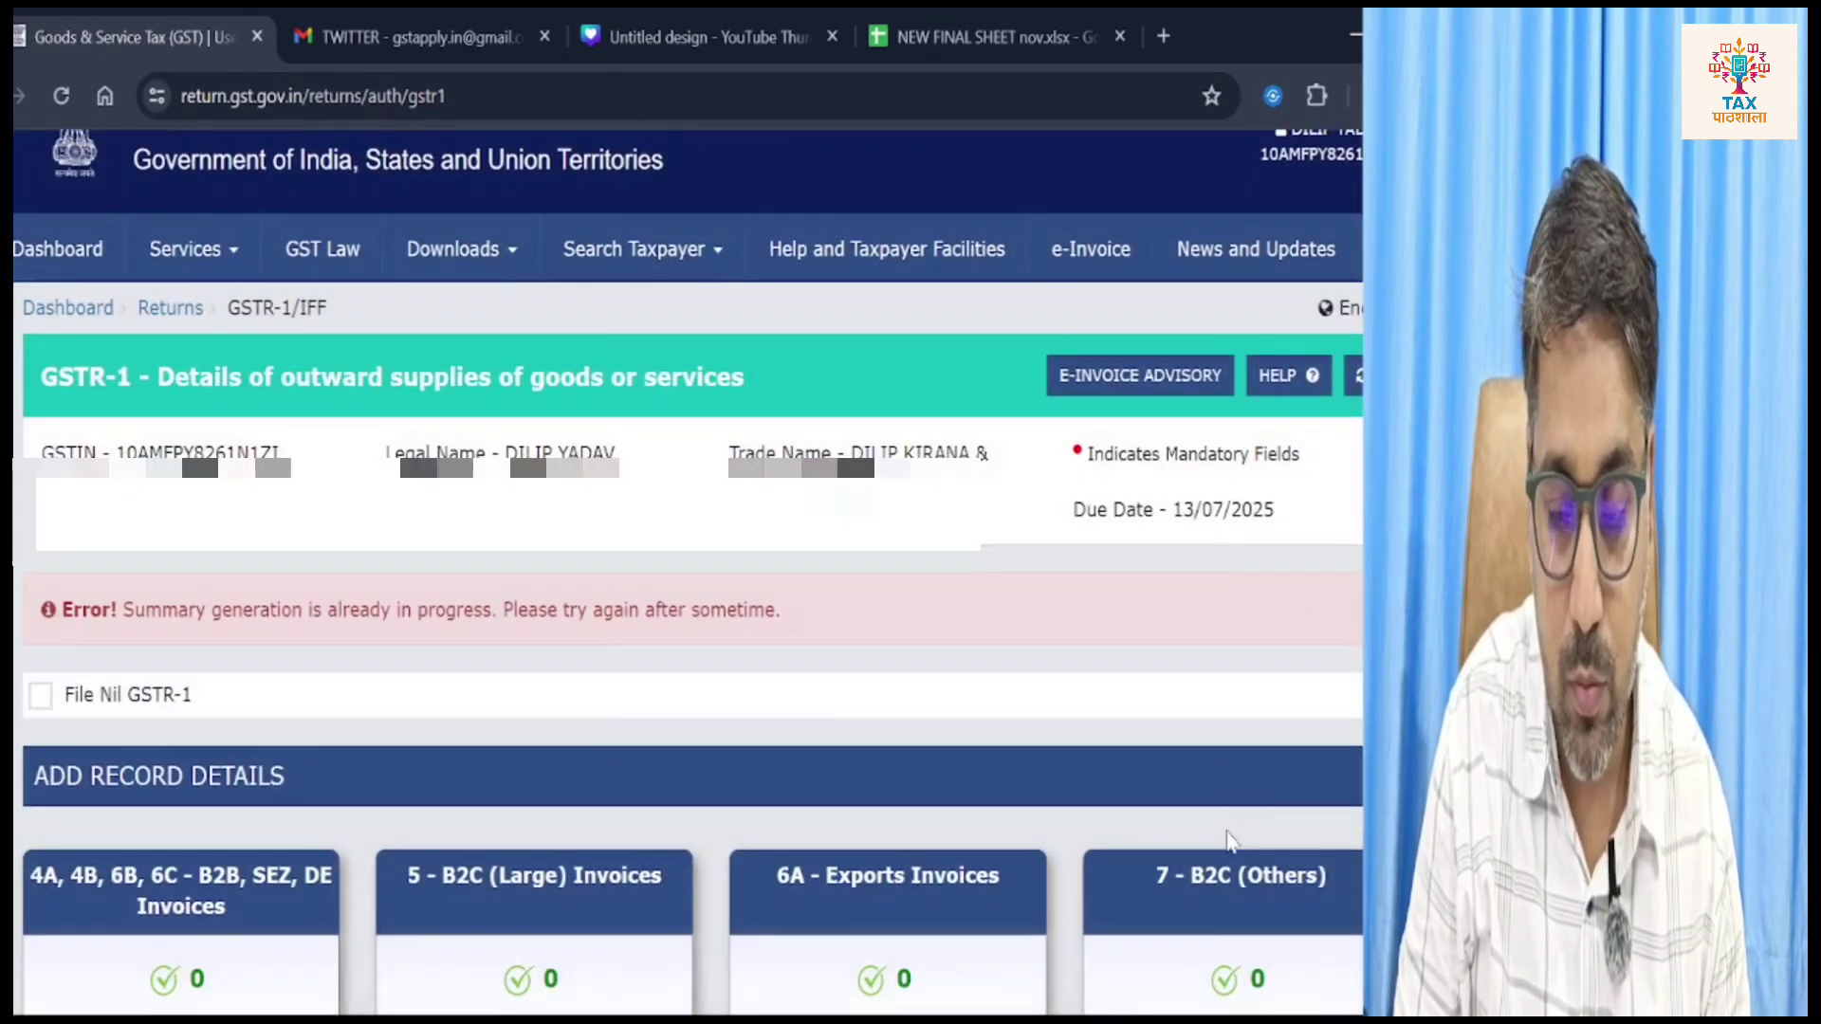
# Step: Refresh the GSTR-1 page once more and submit another request to generate the summary
pyautogui.click(1358, 379)
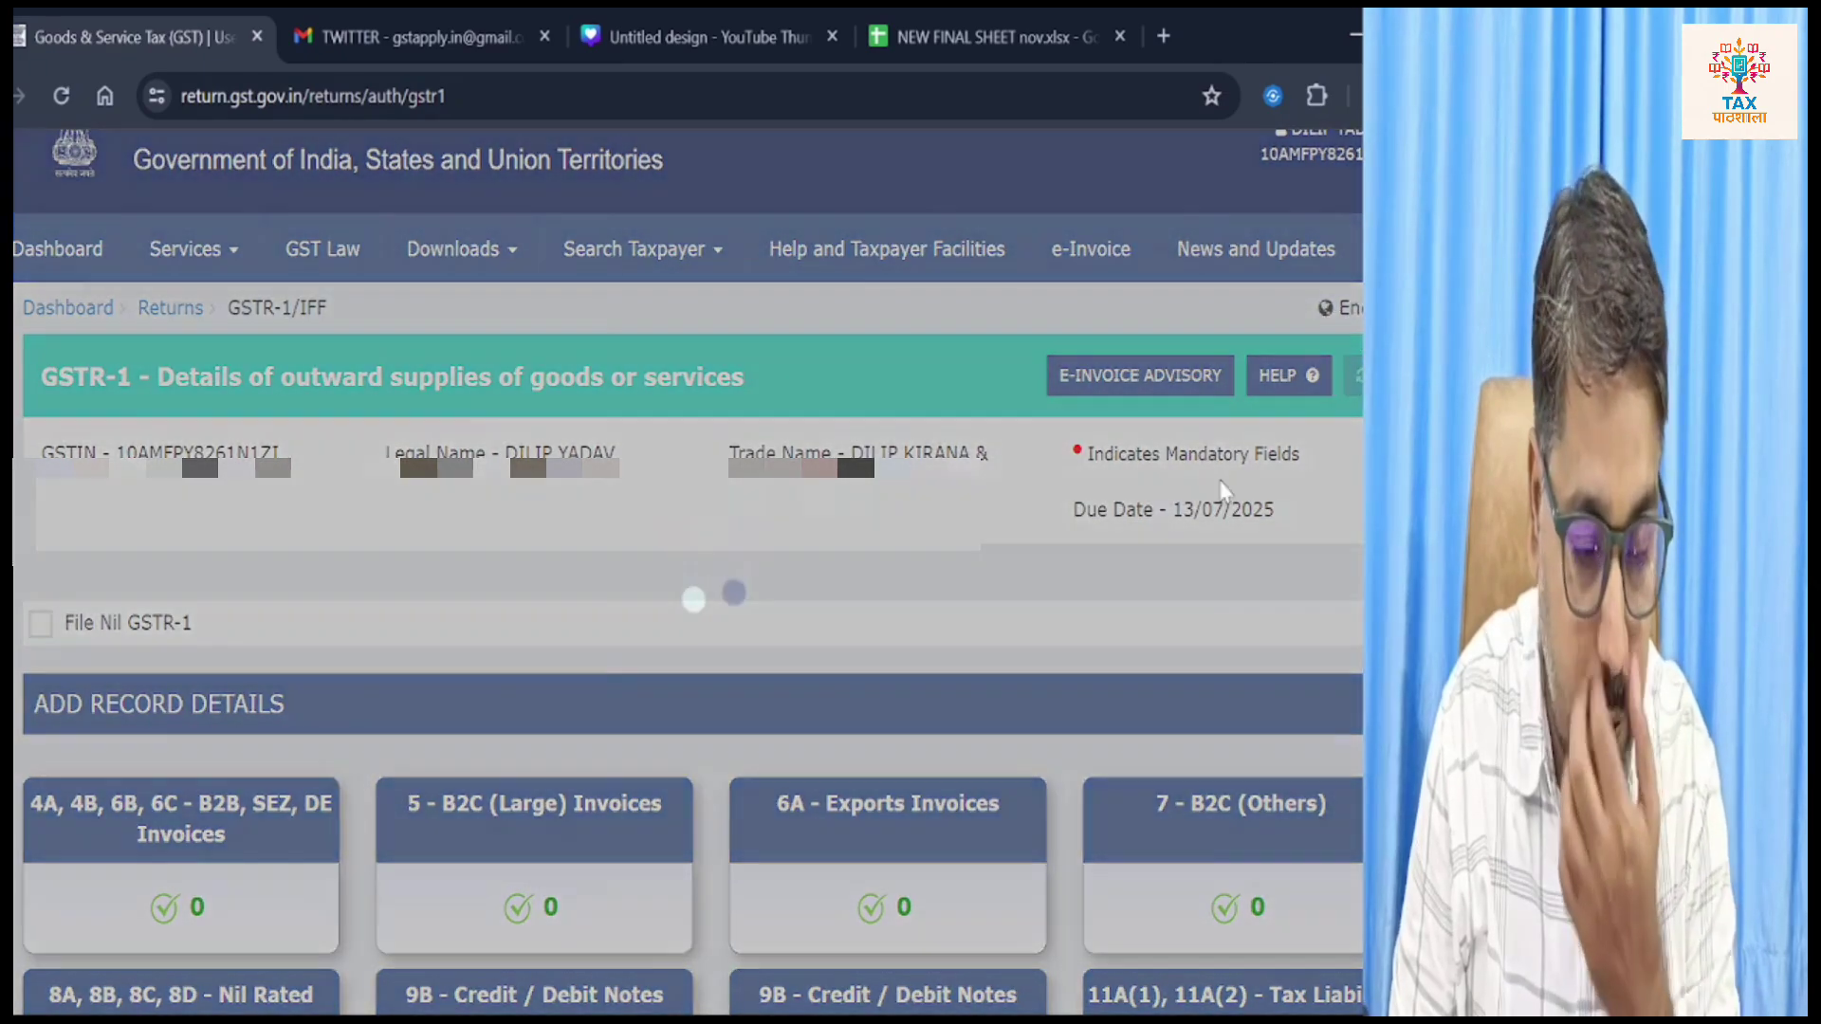
pyautogui.scroll(-3, 1020, 700)
pyautogui.scroll(-6, 1020, 700)
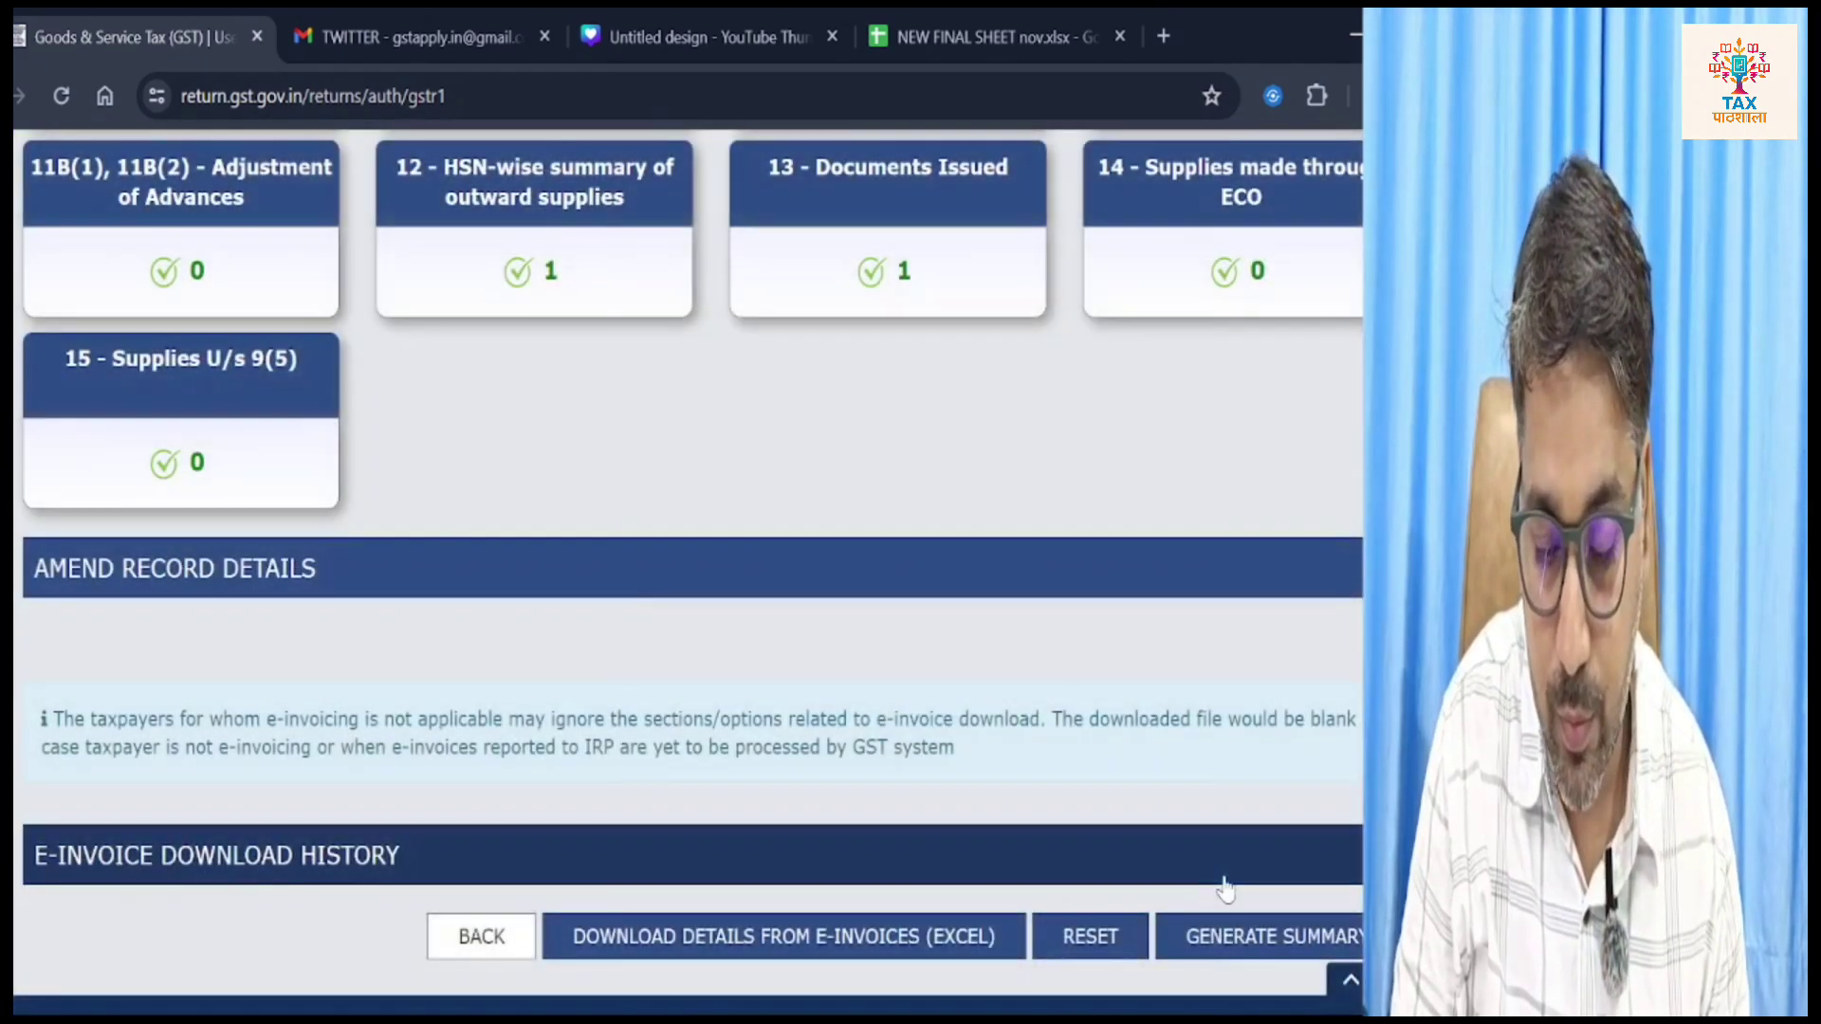
pyautogui.click(1234, 958)
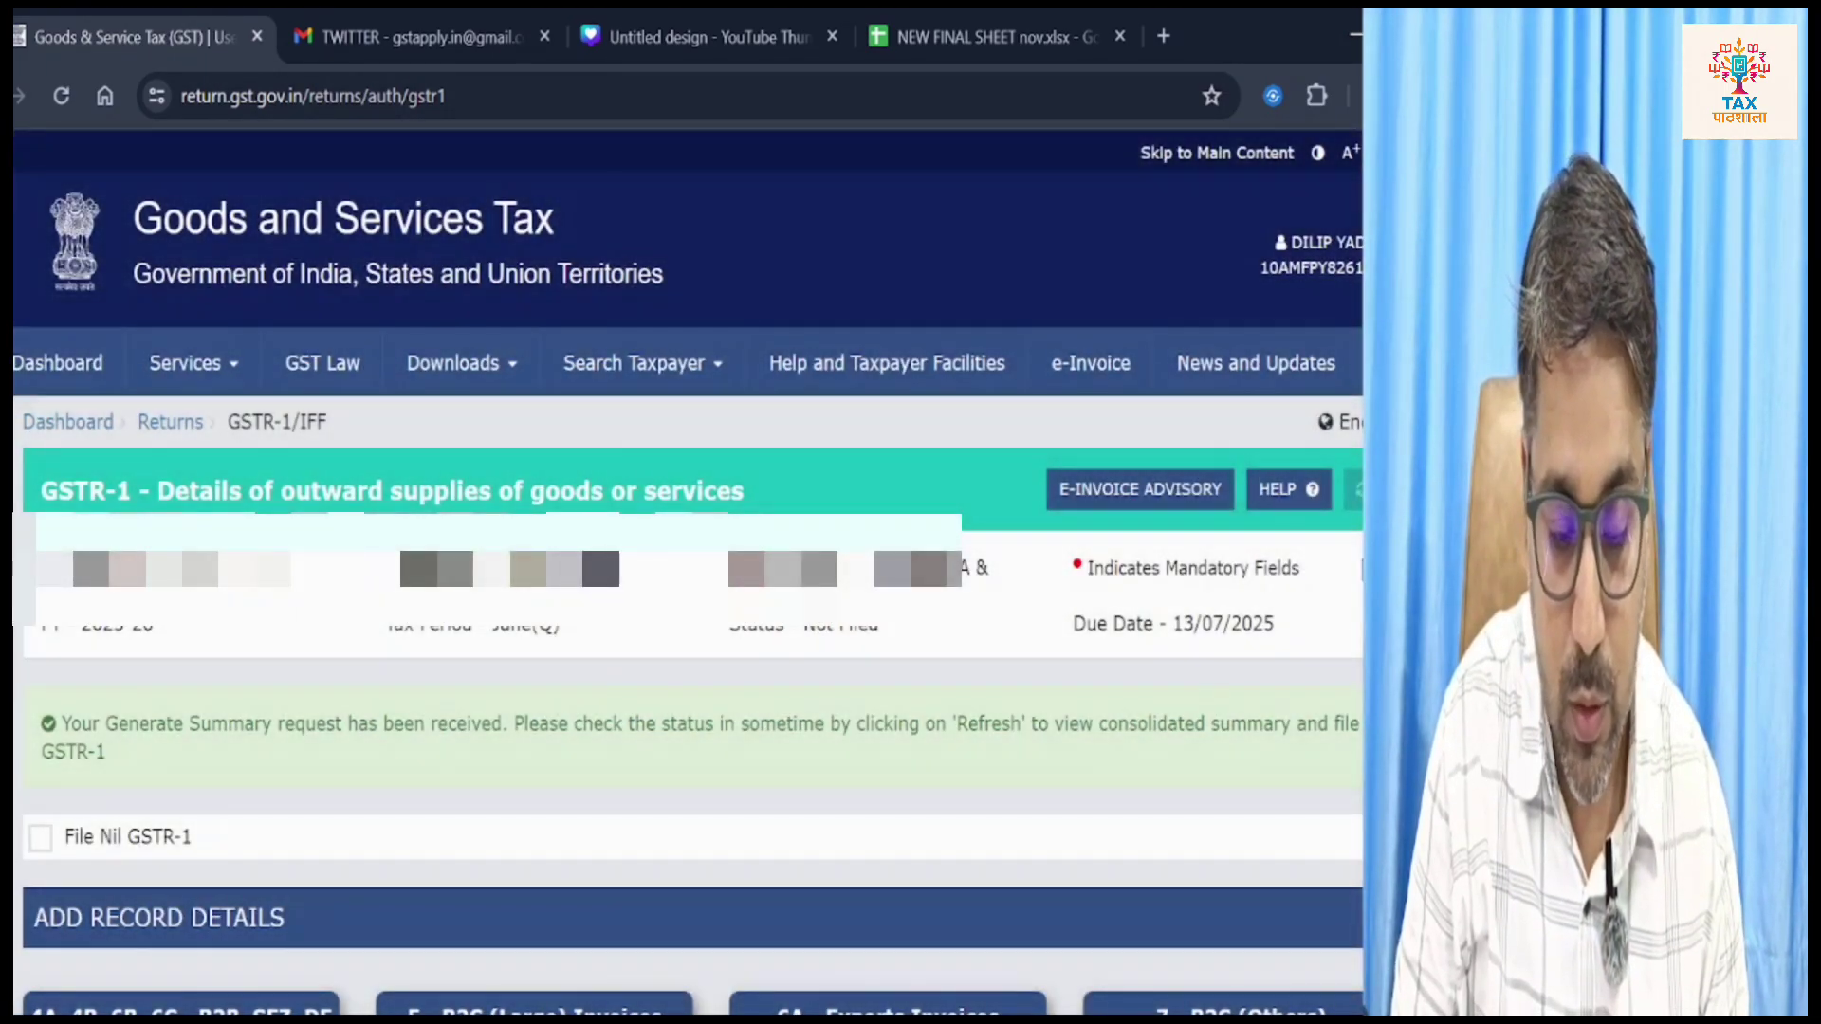
# Step: Refresh the GSTR-1 status, proceed to the filing summary and review the consolidated summary through to the Total Liability row
pyautogui.scroll(-10, 1139, 645)
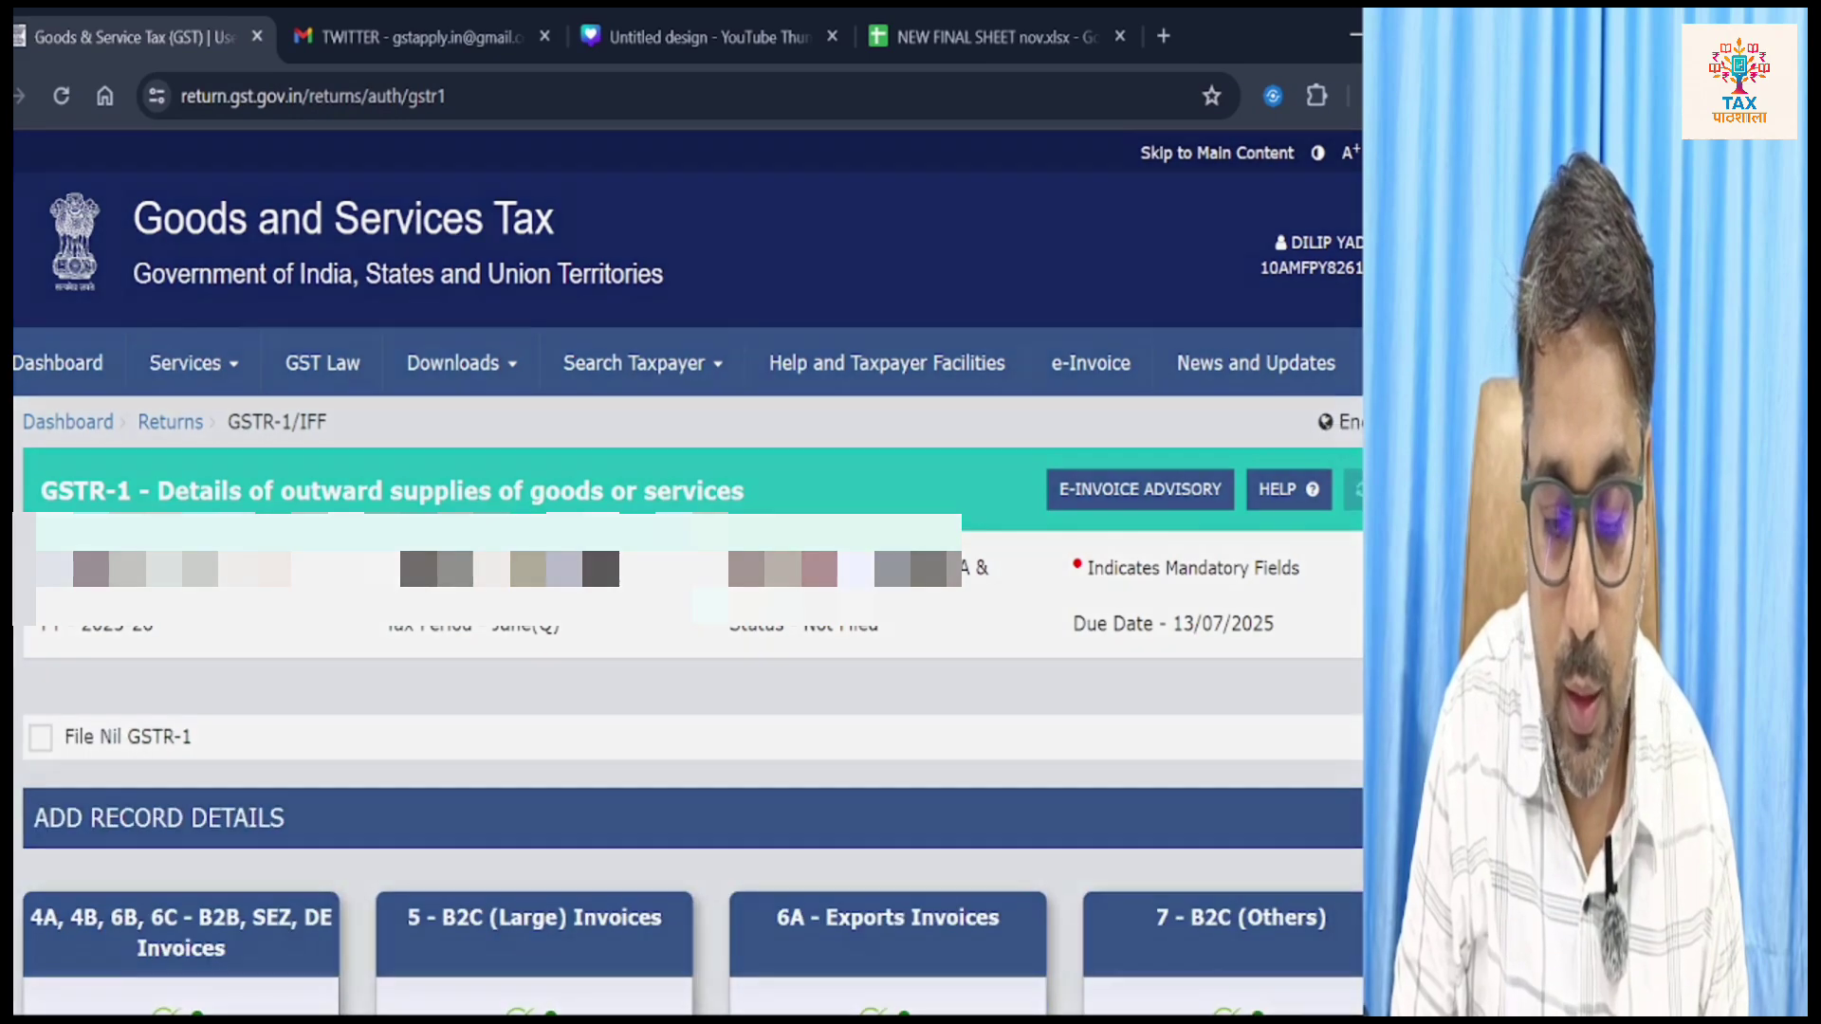
pyautogui.scroll(-2, 1140, 654)
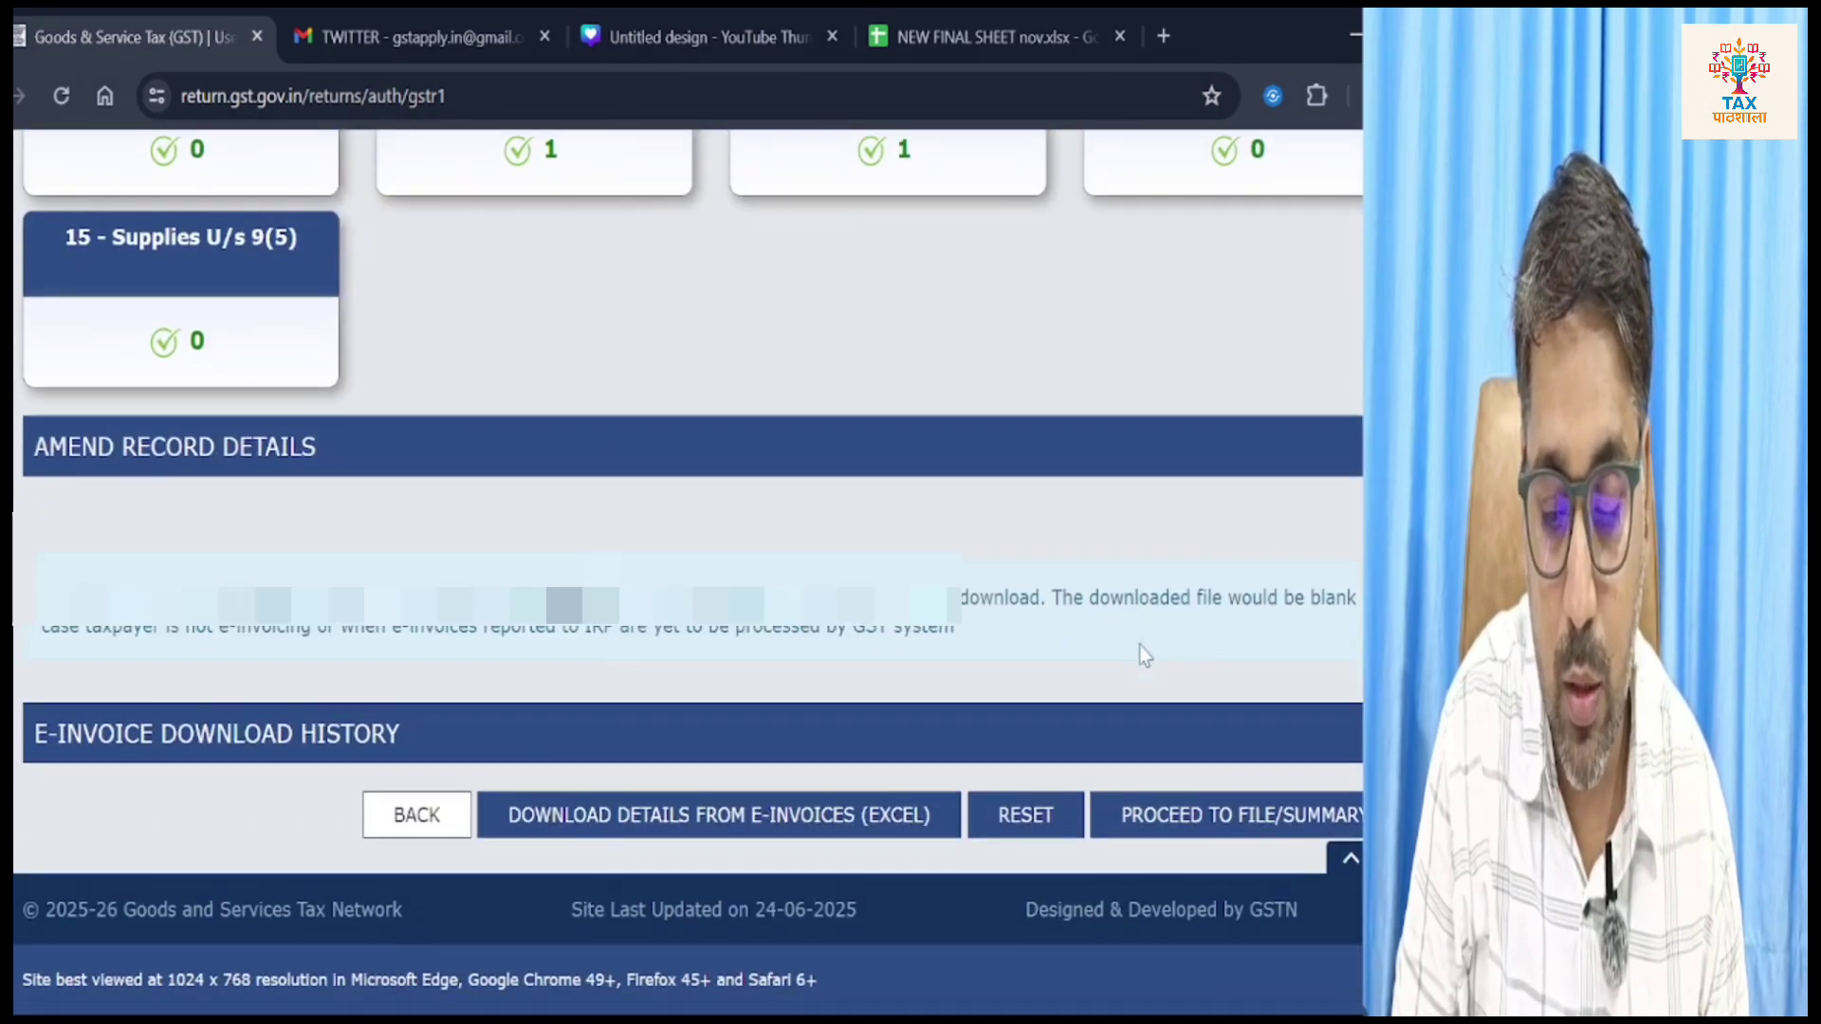
pyautogui.click(1230, 815)
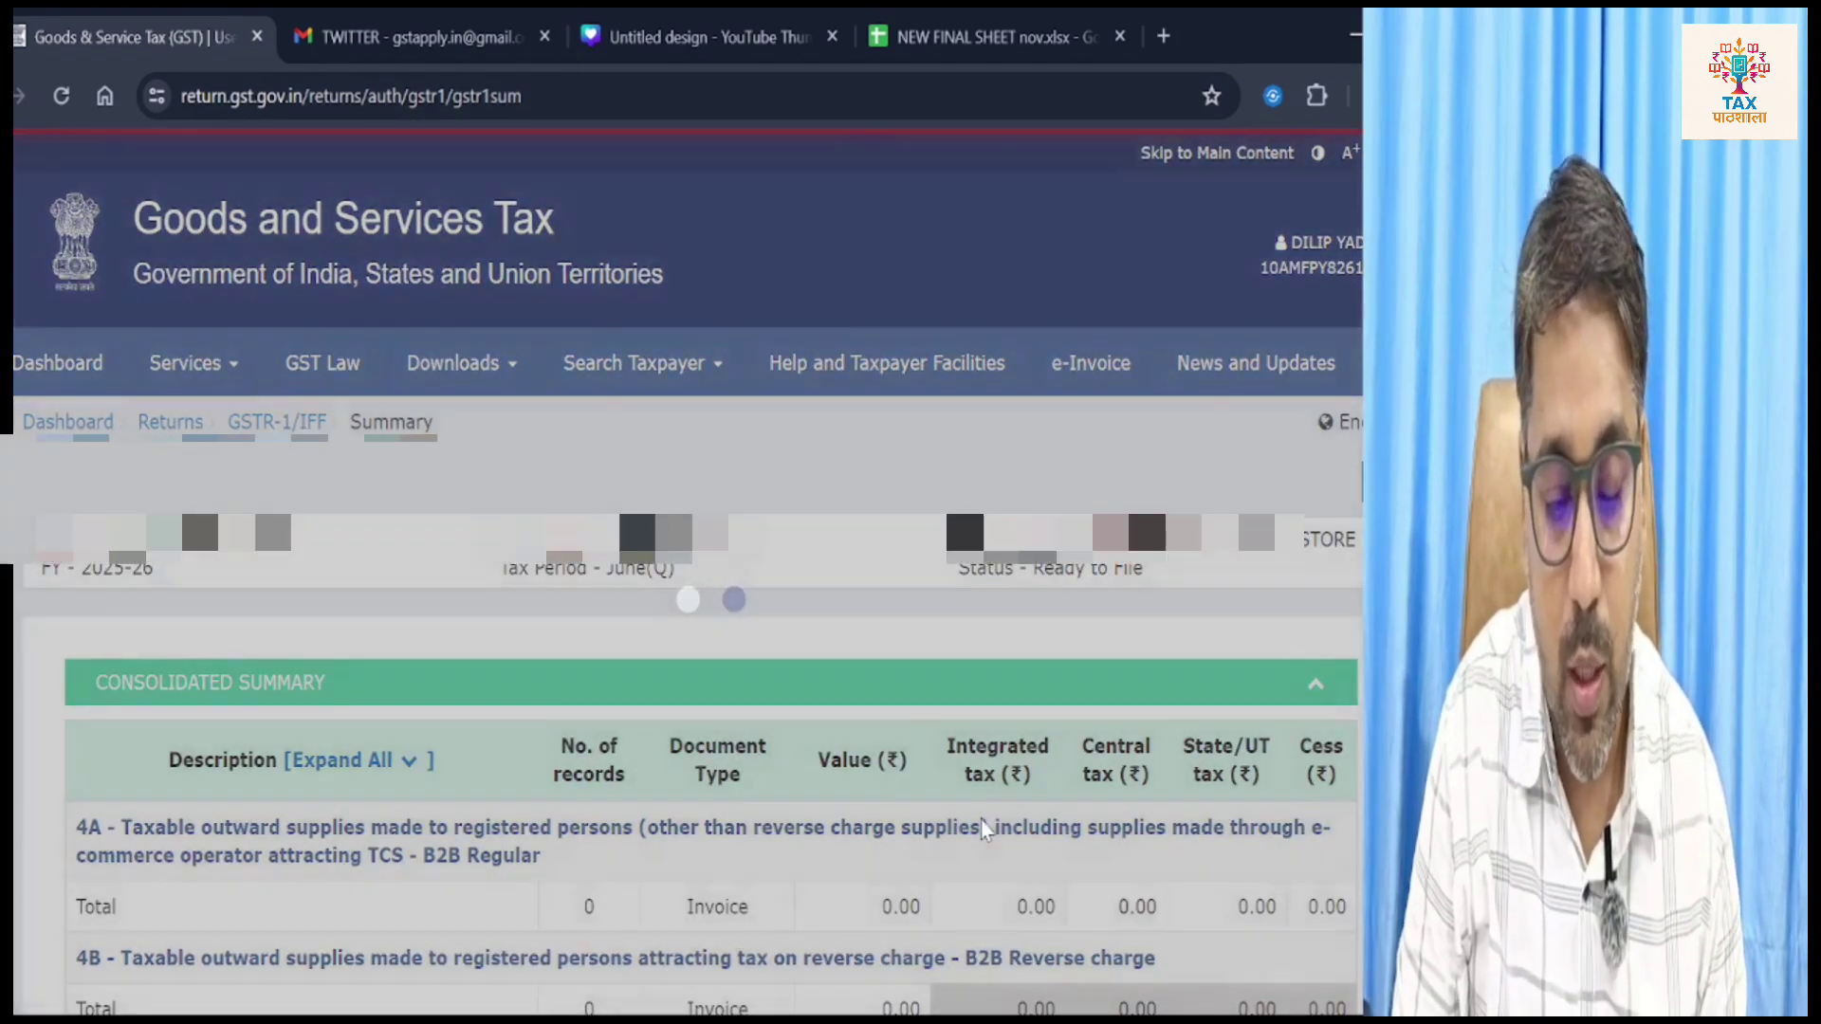
pyautogui.scroll(-5, 982, 827)
pyautogui.scroll(-15, 984, 828)
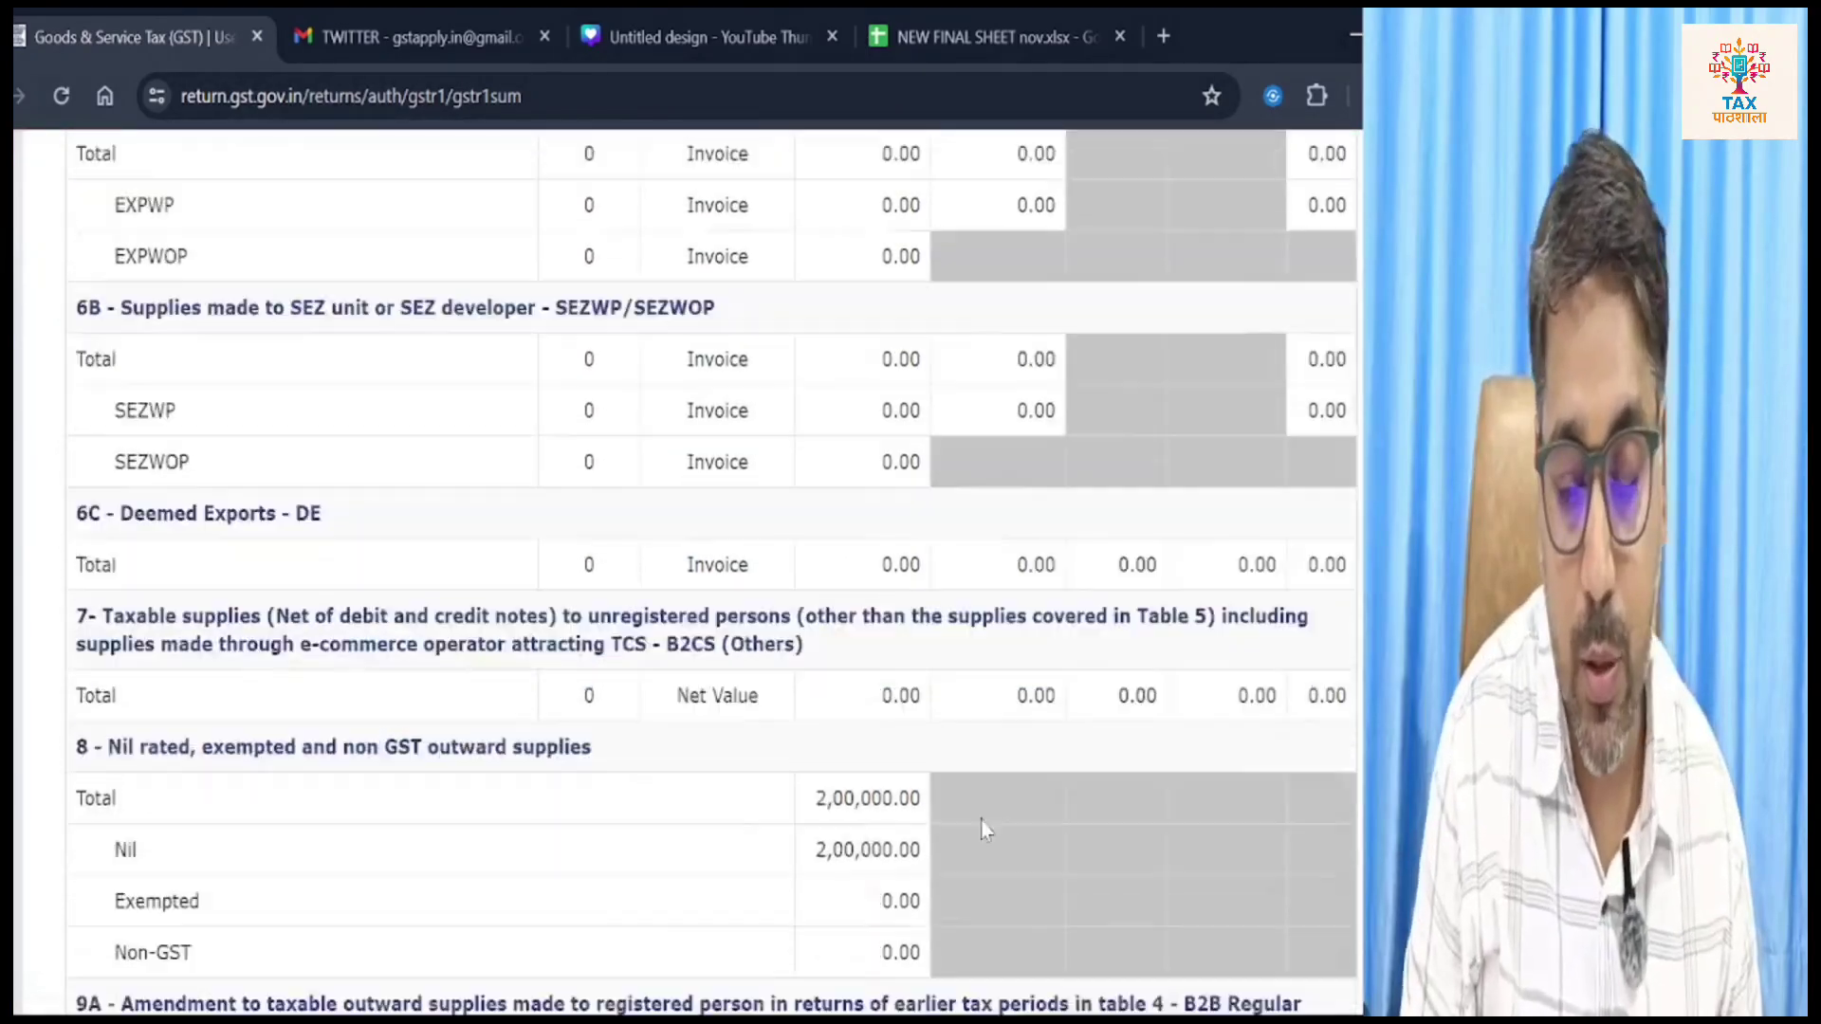
pyautogui.scroll(-15, 985, 828)
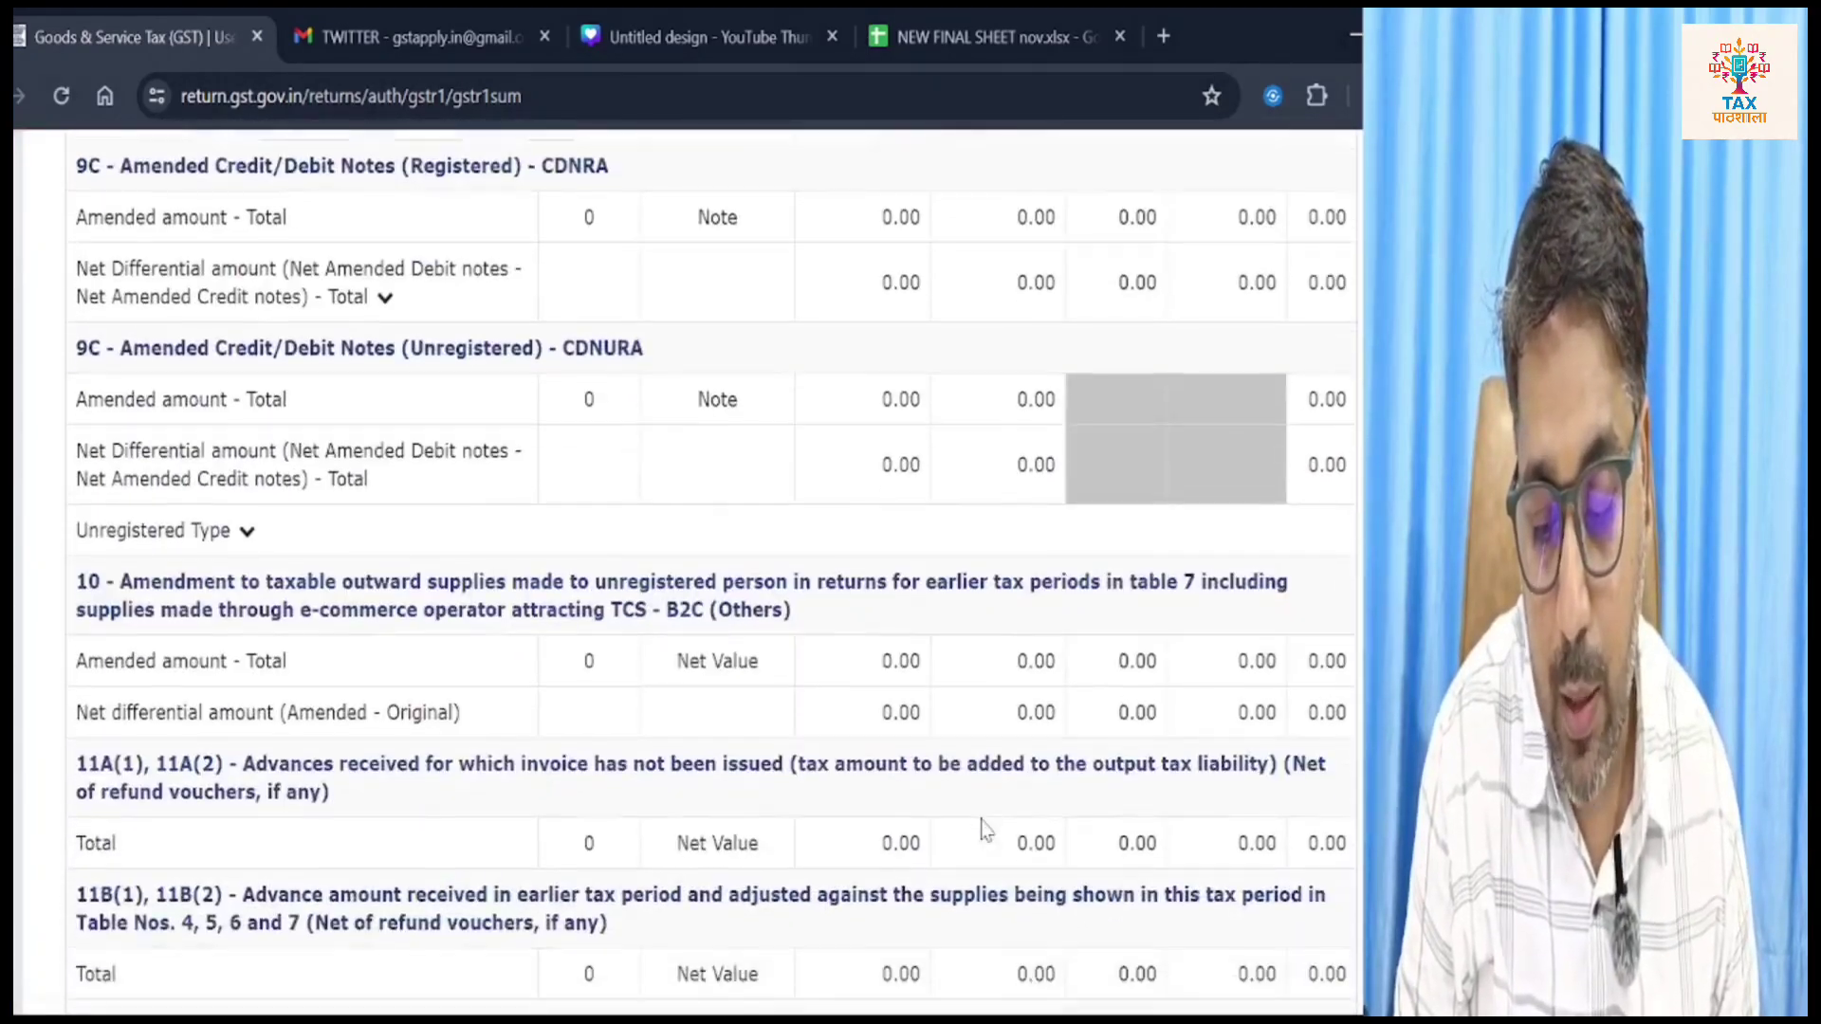
pyautogui.scroll(-12, 981, 827)
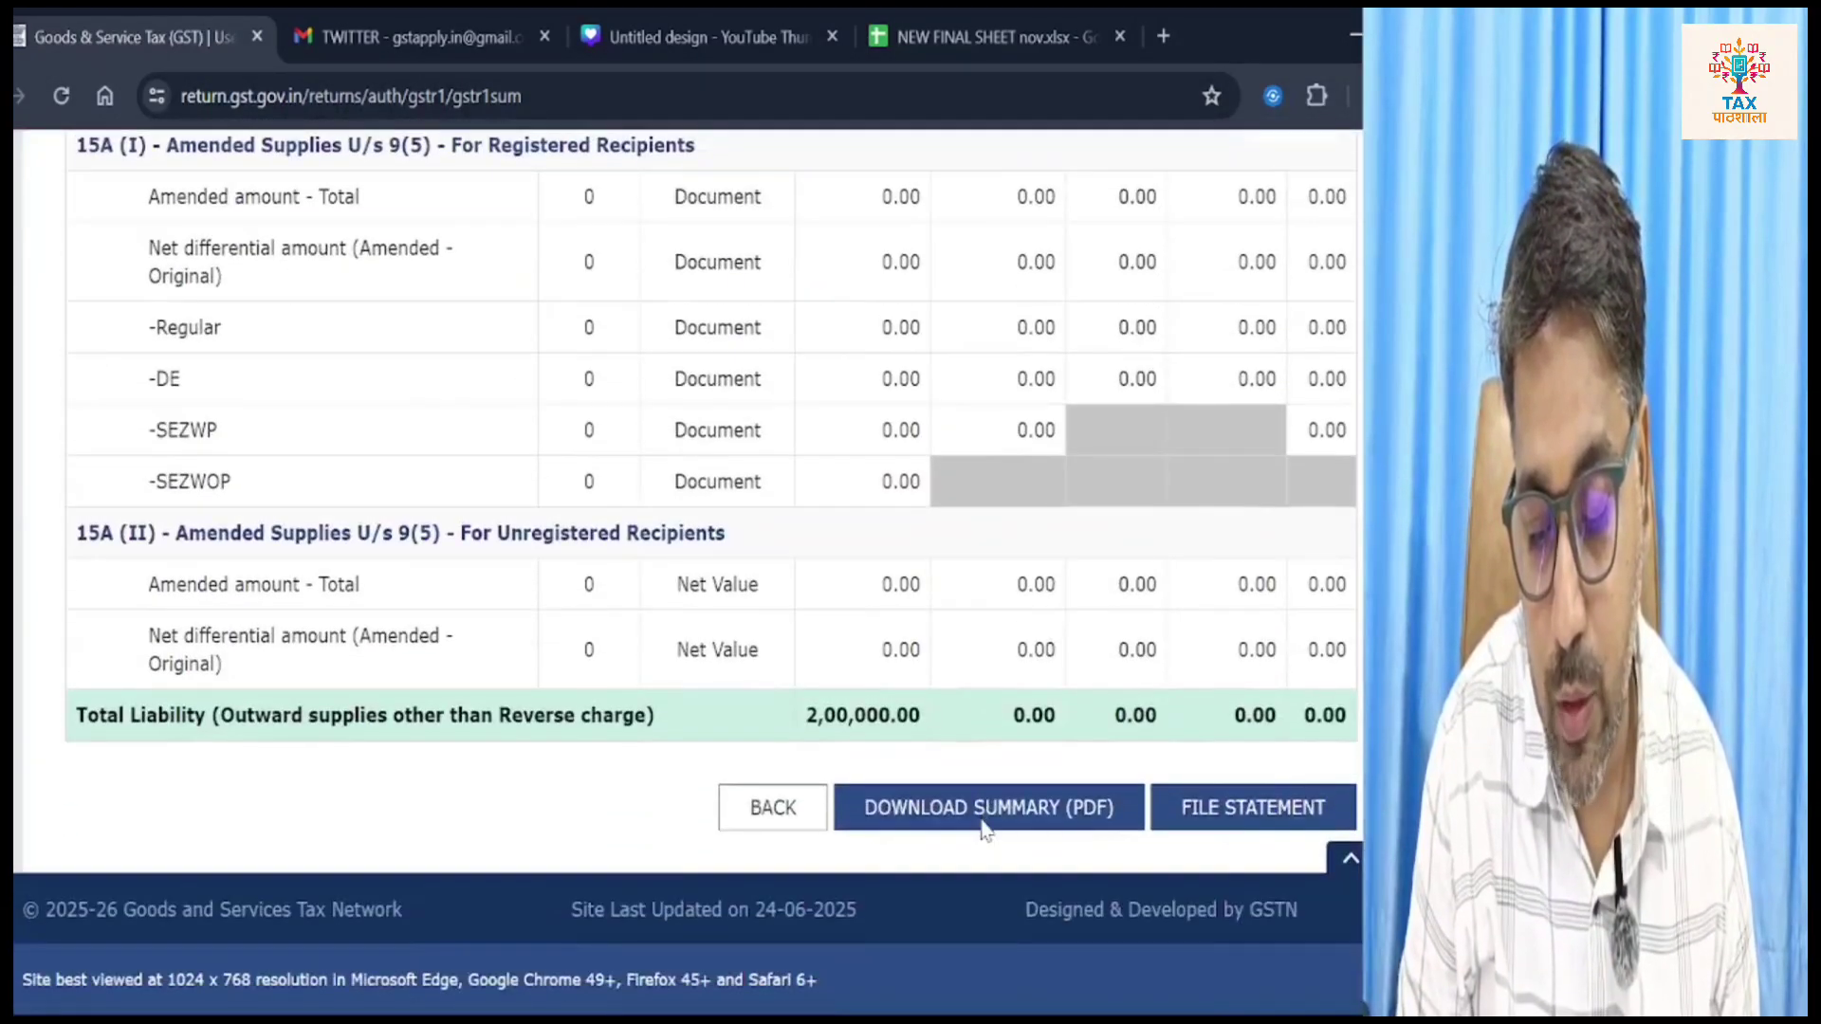